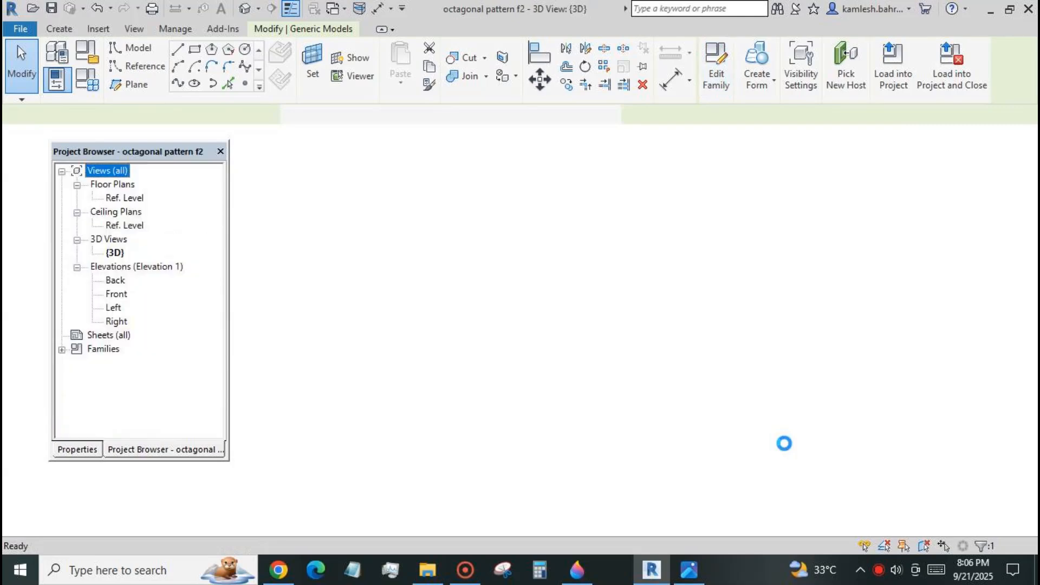
Open the nested octagonal pattern f1 family for editing from the octagonal pattern f2 family.
{"action": "scroll", "coordinate": [887, 320], "scroll_direction": "up", "scroll_amount": 2}
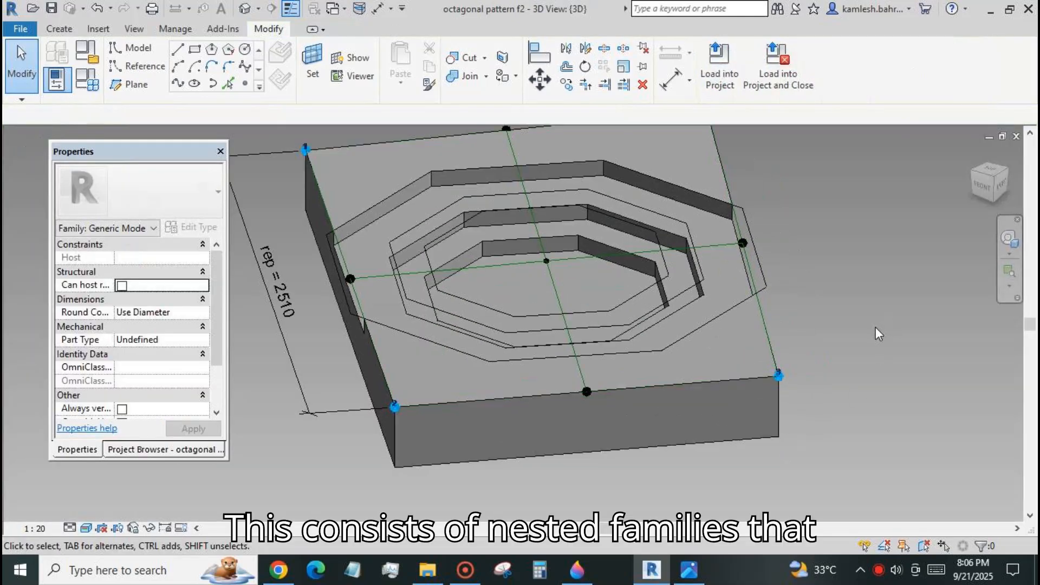
{"action": "left_click", "coordinate": [693, 340]}
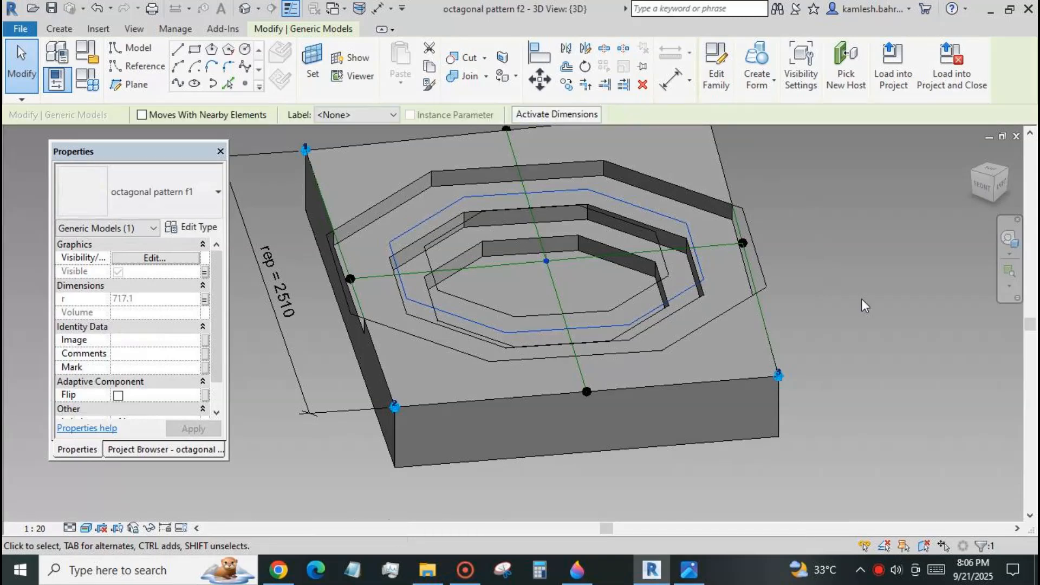
{"action": "left_click", "coordinate": [722, 73]}
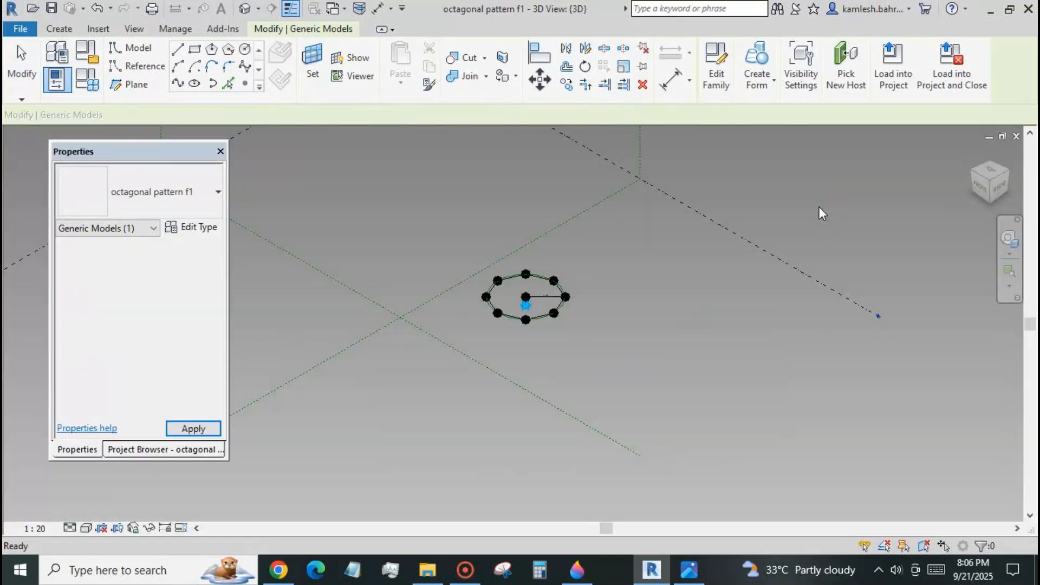
{"action": "scroll", "coordinate": [460, 315], "scroll_direction": "up", "scroll_amount": 4}
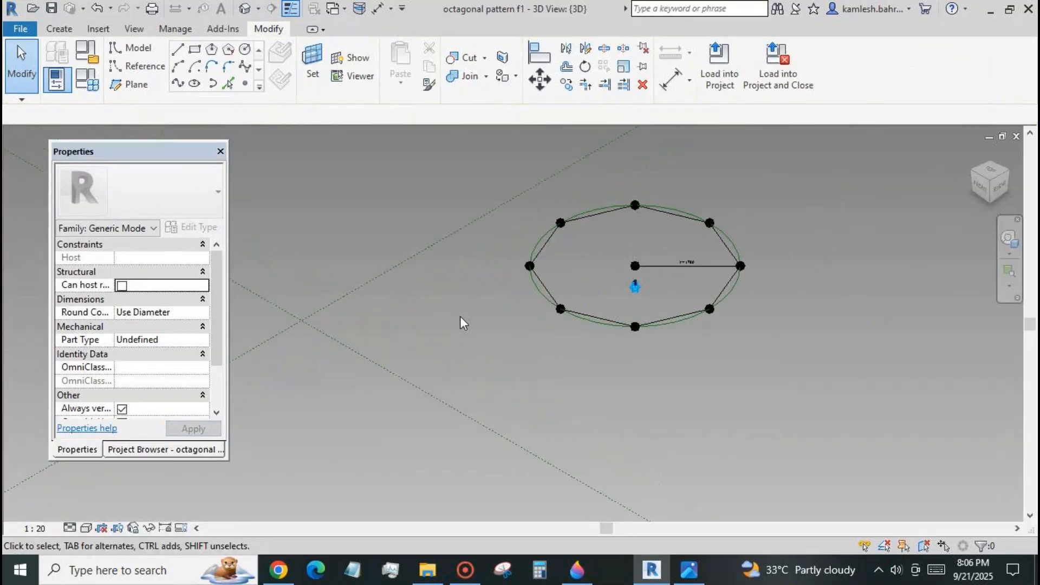
Load the octagonal pattern f1 family into octagonal pattern f2.rfa only, dismissing the save reminder.
{"action": "left_click", "coordinate": [719, 65]}
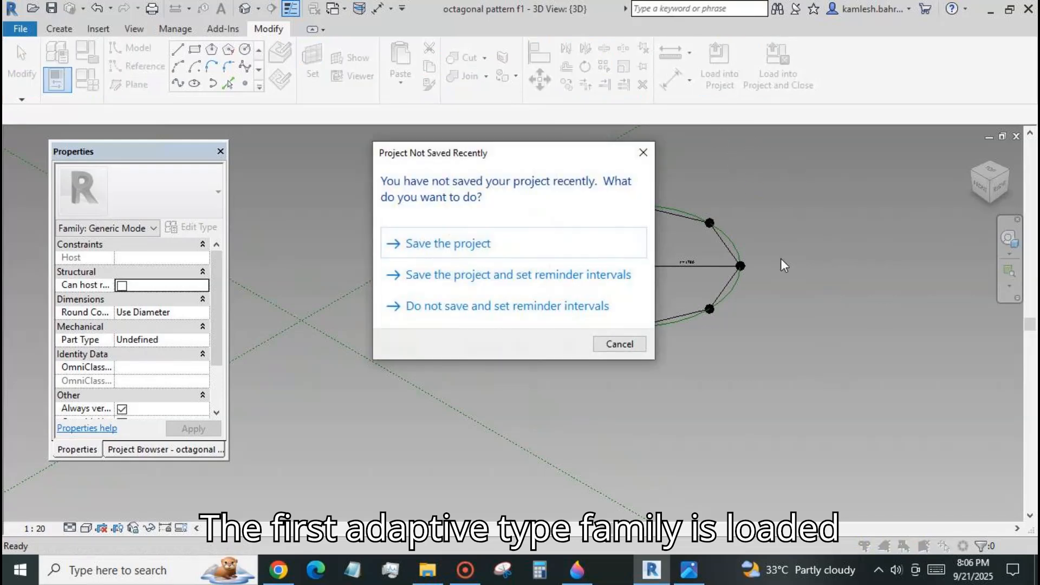
{"action": "left_click", "coordinate": [641, 348]}
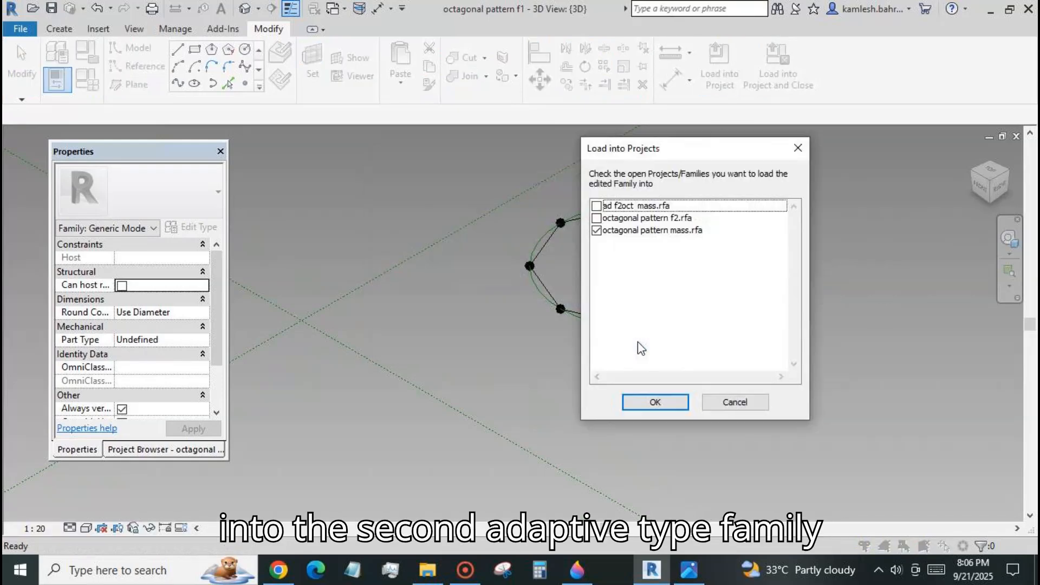
{"action": "left_click", "coordinate": [597, 230]}
{"action": "left_click", "coordinate": [596, 218]}
{"action": "left_click", "coordinate": [655, 402]}
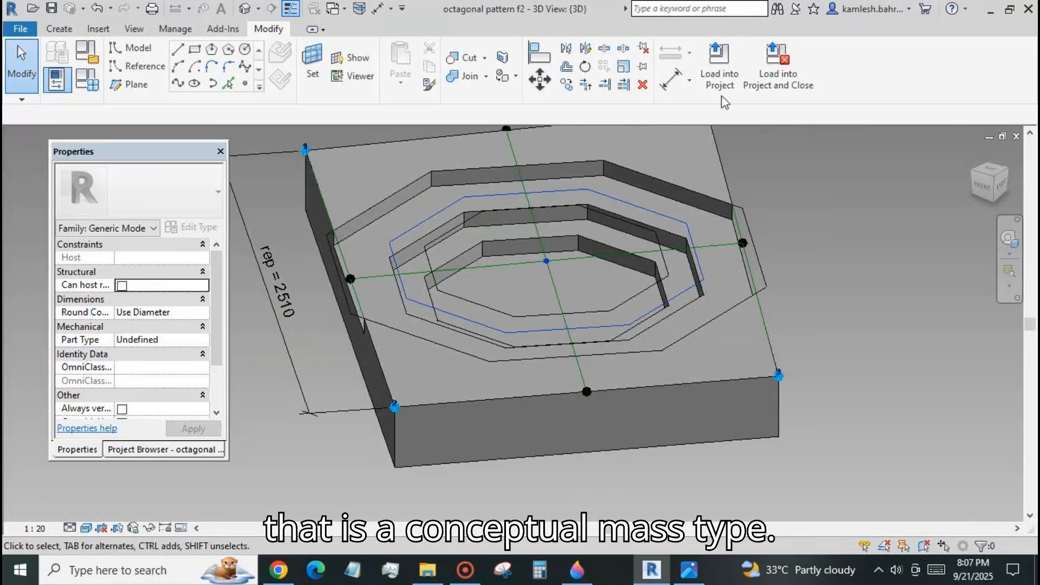
Load the octagonal pattern f2 family into octagonal pattern mass.rfa without placing a new instance.
{"action": "left_click", "coordinate": [719, 65]}
{"action": "left_click", "coordinate": [596, 231]}
{"action": "left_click", "coordinate": [659, 397]}
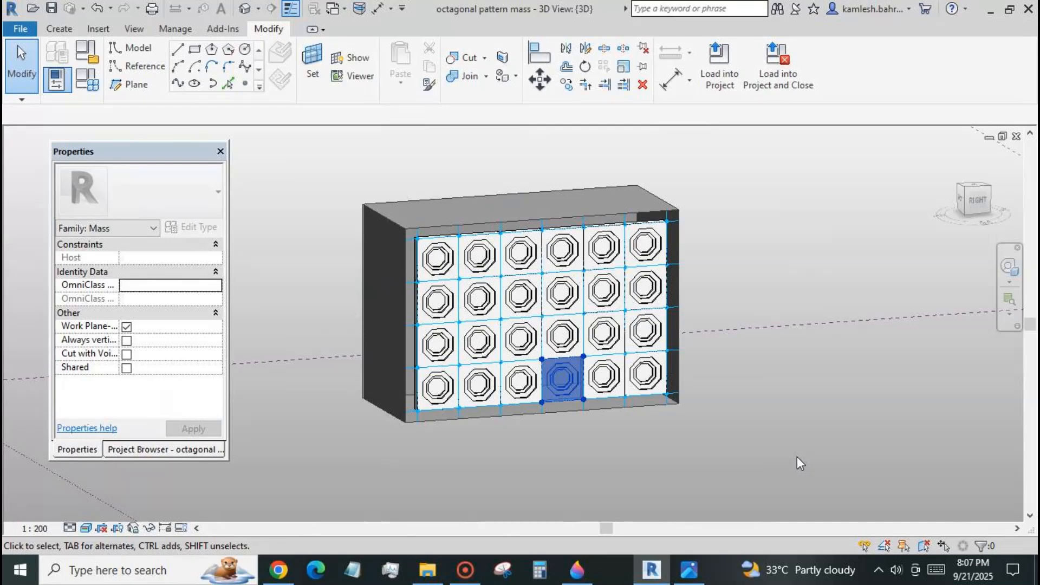
{"action": "key", "text": "Escape"}
{"action": "key", "text": "Escape"}
{"action": "key", "text": "Escape"}
{"action": "key", "text": "Escape"}
{"action": "key", "text": "Escape"}
{"action": "key", "text": "Escape"}
{"action": "key", "text": "Escape"}
{"action": "scroll", "coordinate": [783, 398], "scroll_direction": "down", "scroll_amount": 3}
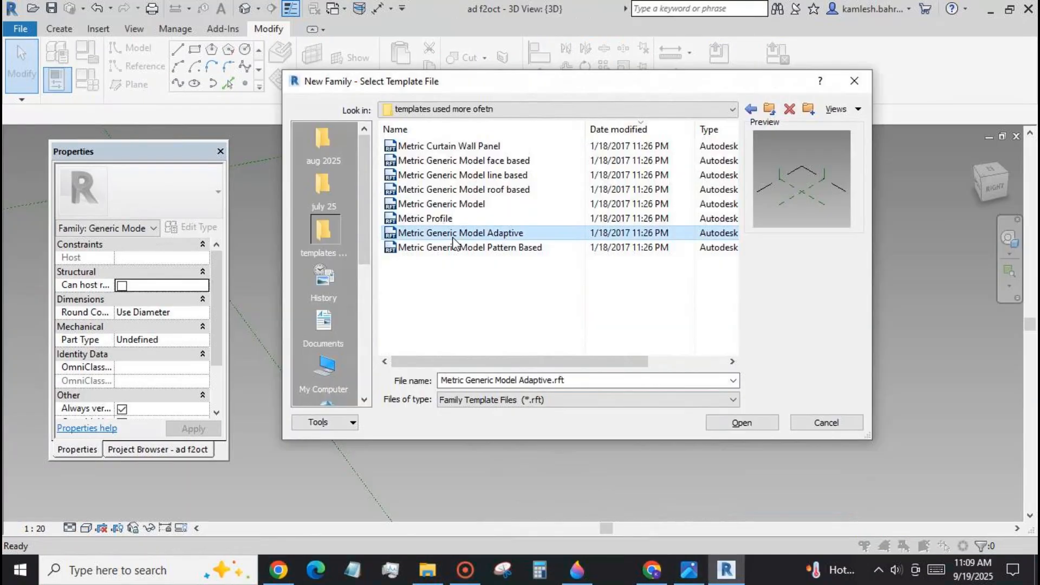
Create a family from the Metric Generic Model Adaptive template and place a reference point on Ref. Level, away from the reference planes' intersection.
{"action": "left_click", "coordinate": [735, 425]}
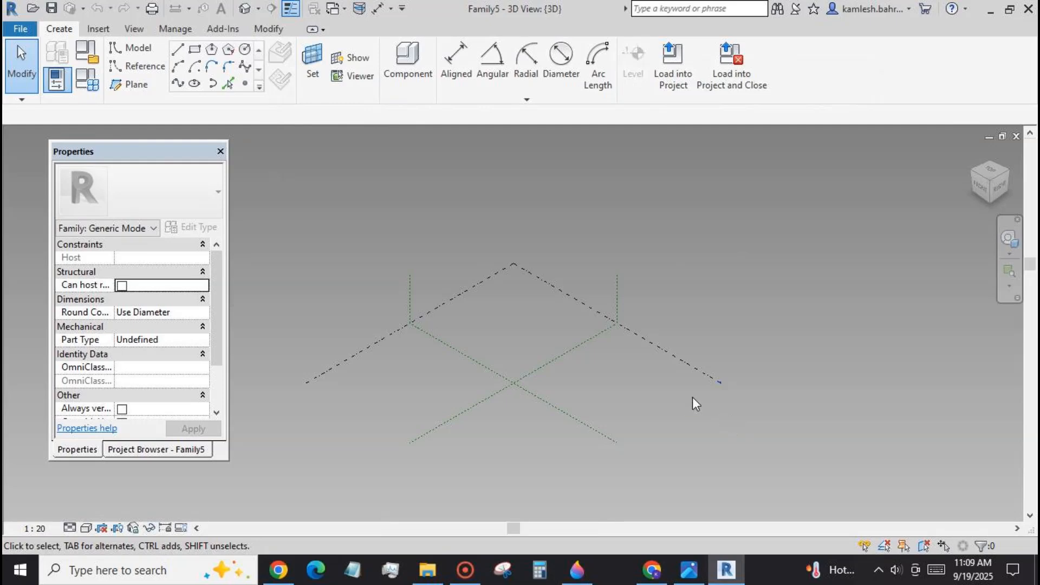
{"action": "scroll", "coordinate": [639, 426], "scroll_direction": "up", "scroll_amount": 2}
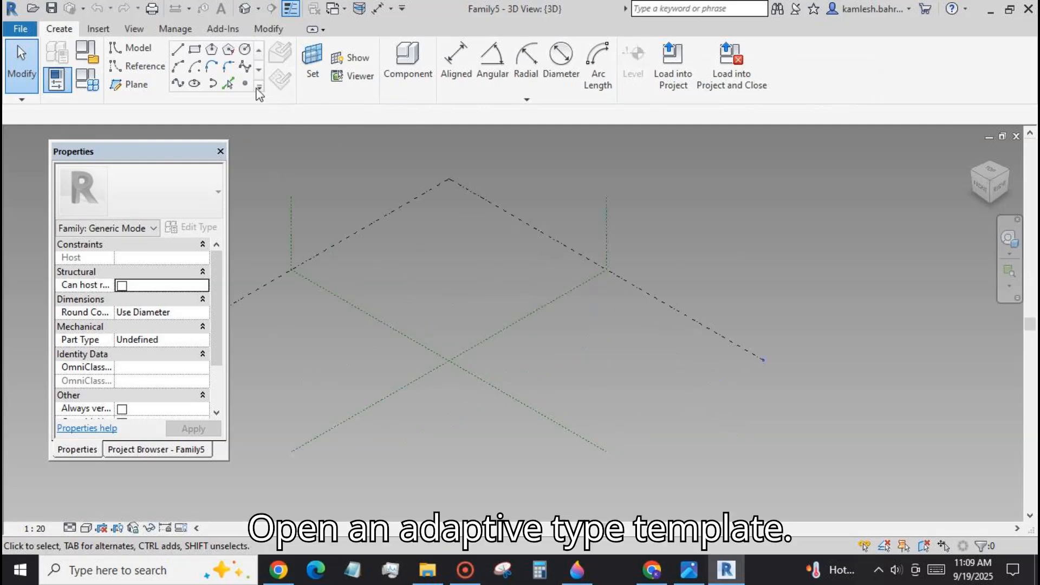
{"action": "left_click", "coordinate": [245, 83]}
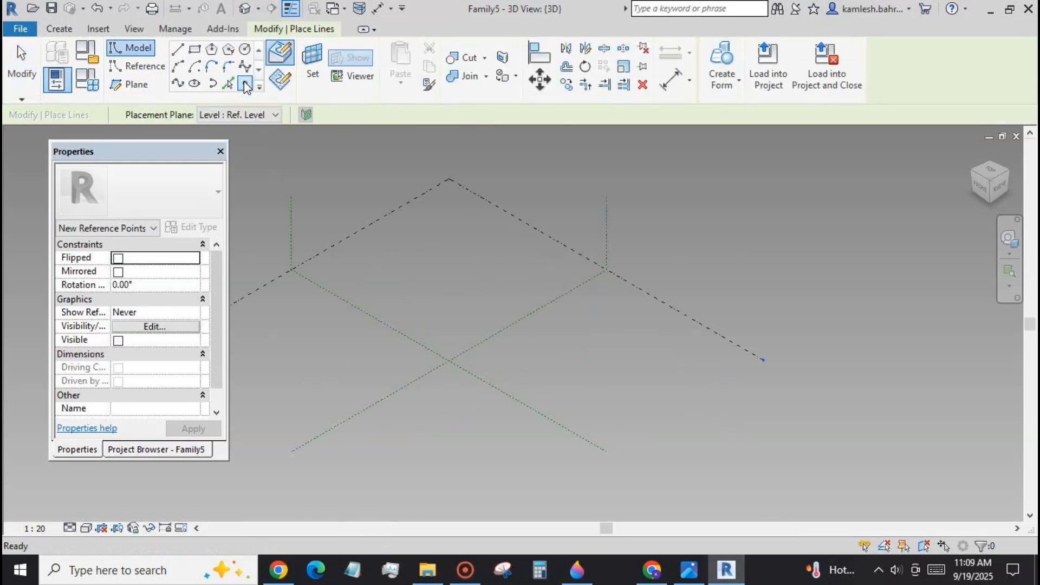
{"action": "left_click", "coordinate": [532, 353]}
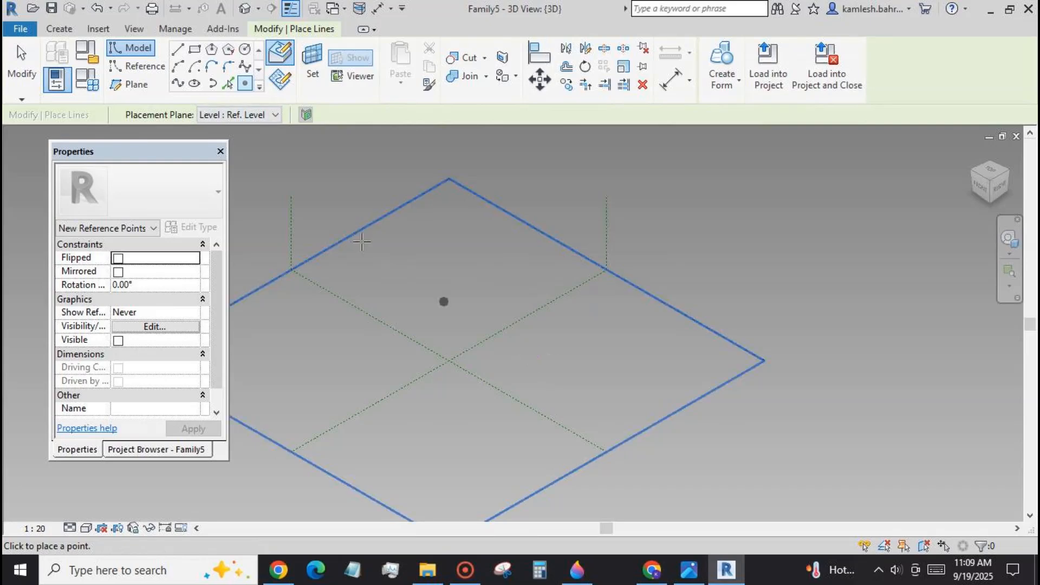
{"action": "key", "text": "Escape"}
{"action": "key", "text": "Escape"}
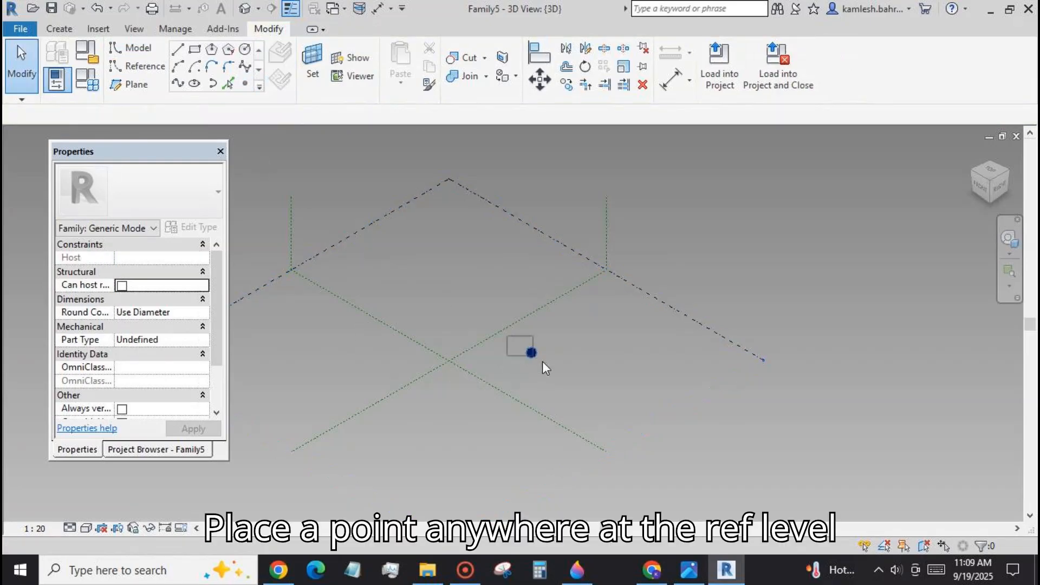
Make the placed reference point adaptive.
{"action": "left_click", "coordinate": [532, 352]}
{"action": "left_click", "coordinate": [778, 59]}
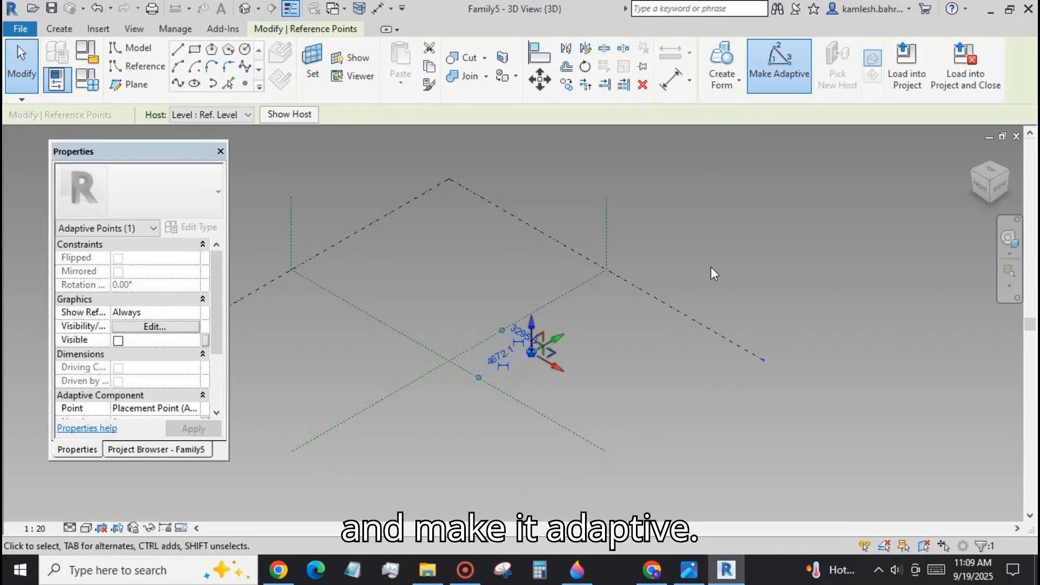
{"action": "left_click", "coordinate": [633, 386]}
Set the adaptive point's horizontal plane as the work plane and place a reference point on it at the same location.
{"action": "left_click", "coordinate": [321, 85]}
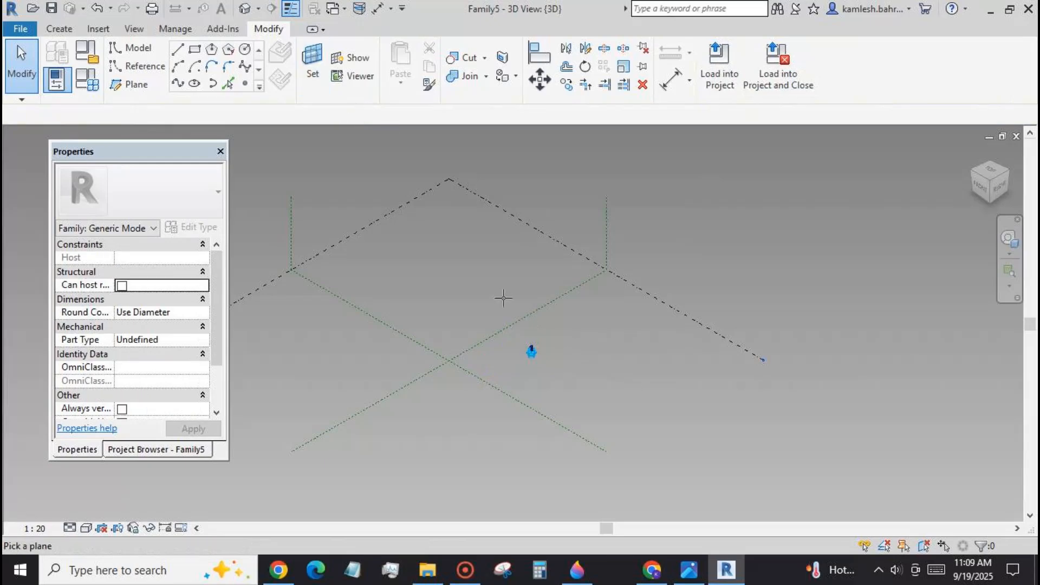
{"action": "left_click", "coordinate": [533, 352]}
{"action": "left_click", "coordinate": [246, 84]}
{"action": "left_click", "coordinate": [531, 352]}
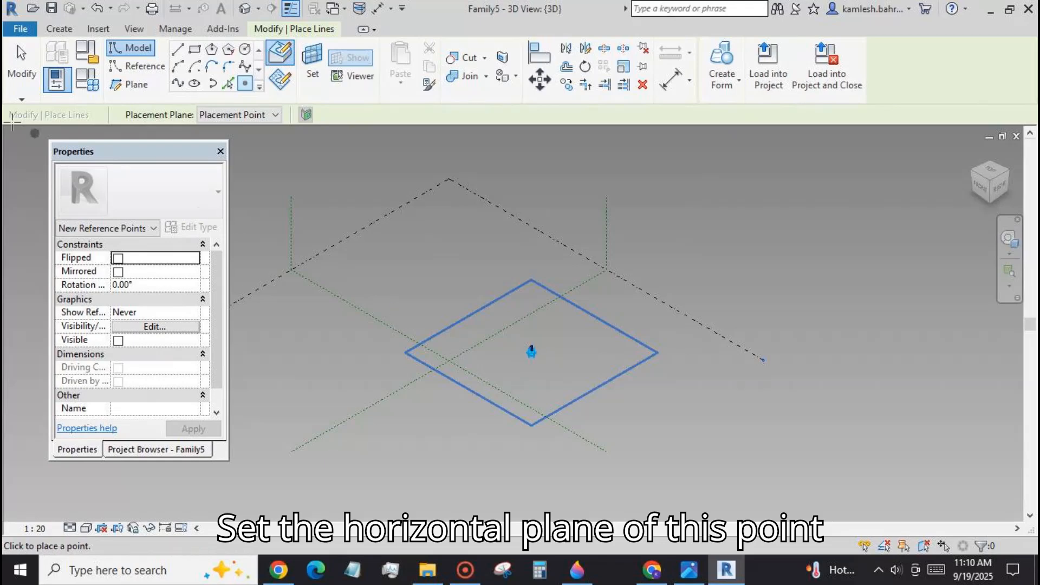
{"action": "left_click", "coordinate": [15, 73]}
Isolate the hosted reference point from the two overlapping points and associate its offset with a new family type parameter named off.
{"action": "left_click_drag", "start_coordinate": [513, 333], "coordinate": [568, 364]}
{"action": "left_click", "coordinate": [829, 65]}
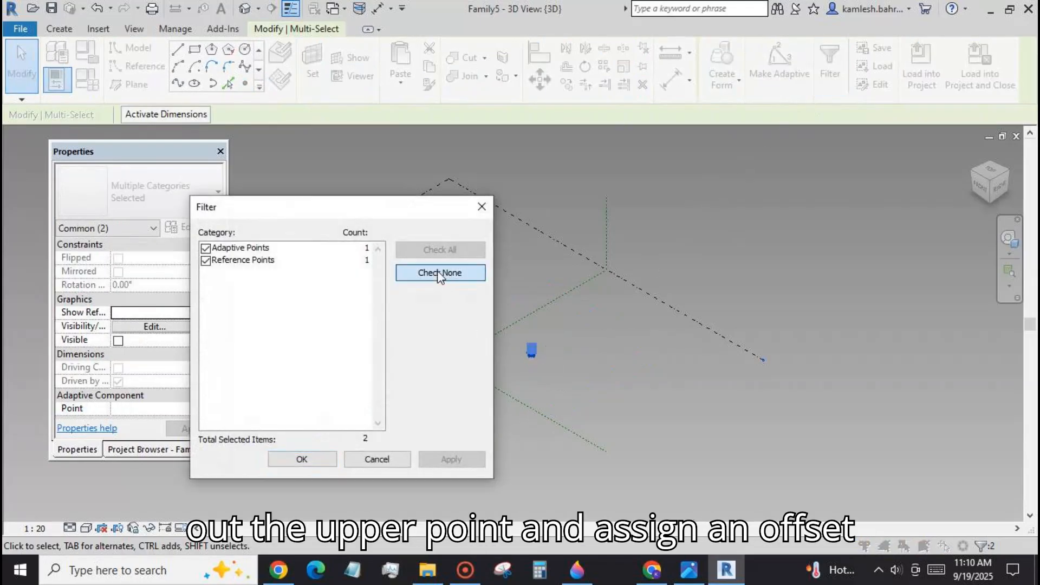
{"action": "left_click", "coordinate": [438, 272]}
{"action": "left_click", "coordinate": [205, 260]}
{"action": "left_click", "coordinate": [295, 459]}
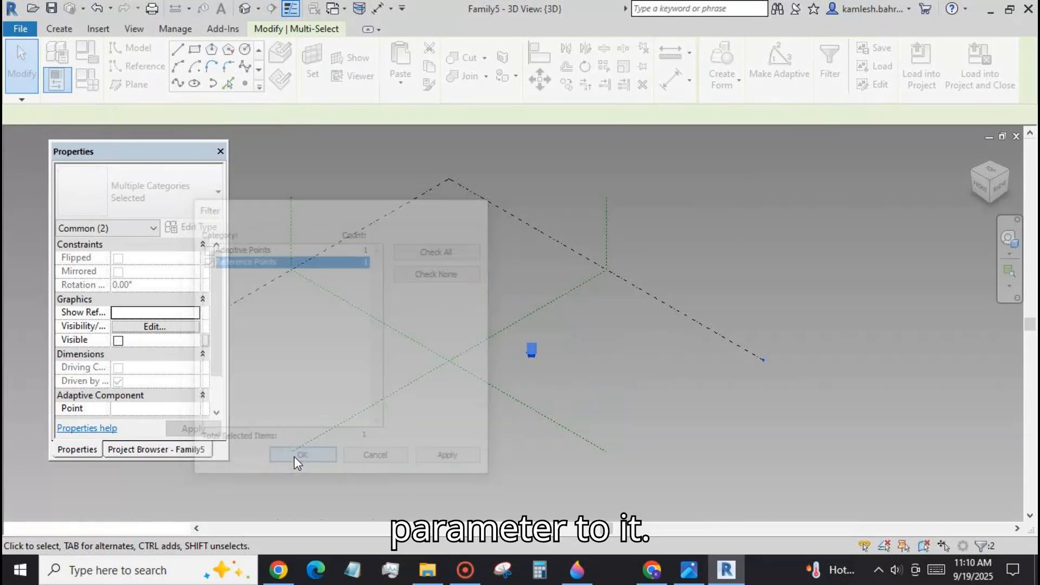
{"action": "left_click", "coordinate": [206, 408]}
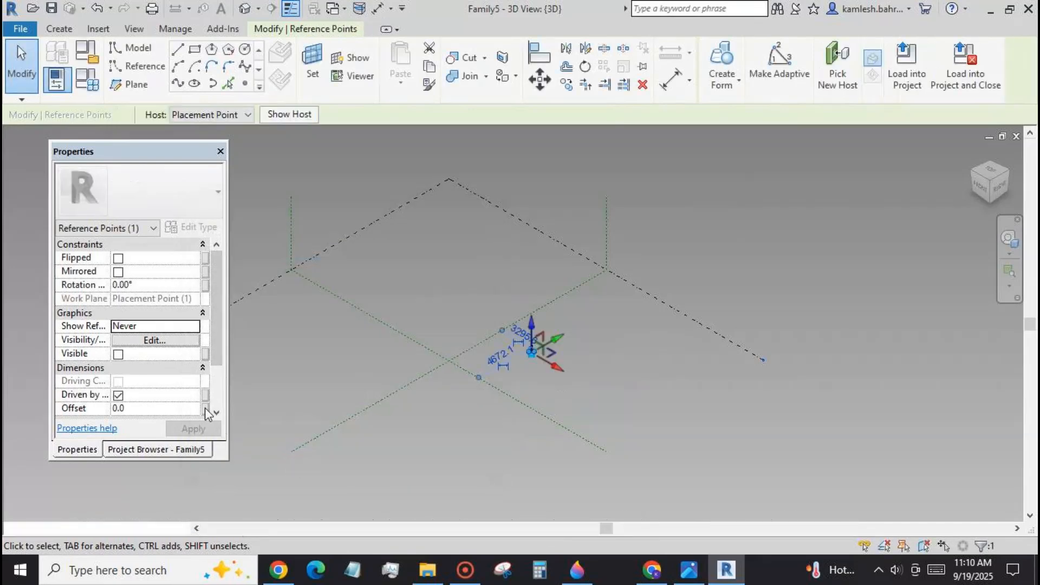
{"action": "left_click", "coordinate": [164, 434]}
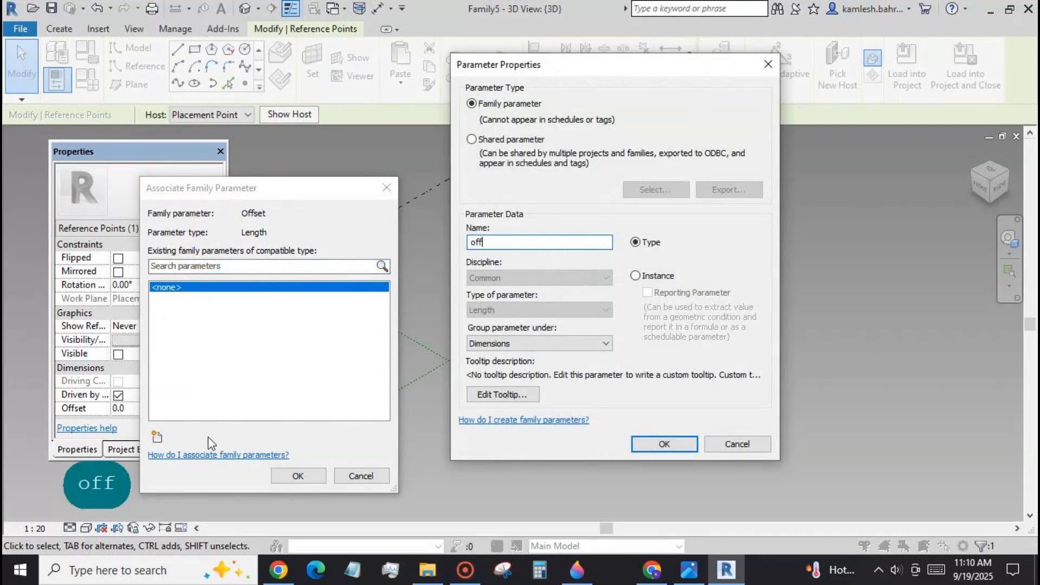
{"action": "left_click", "coordinate": [660, 445]}
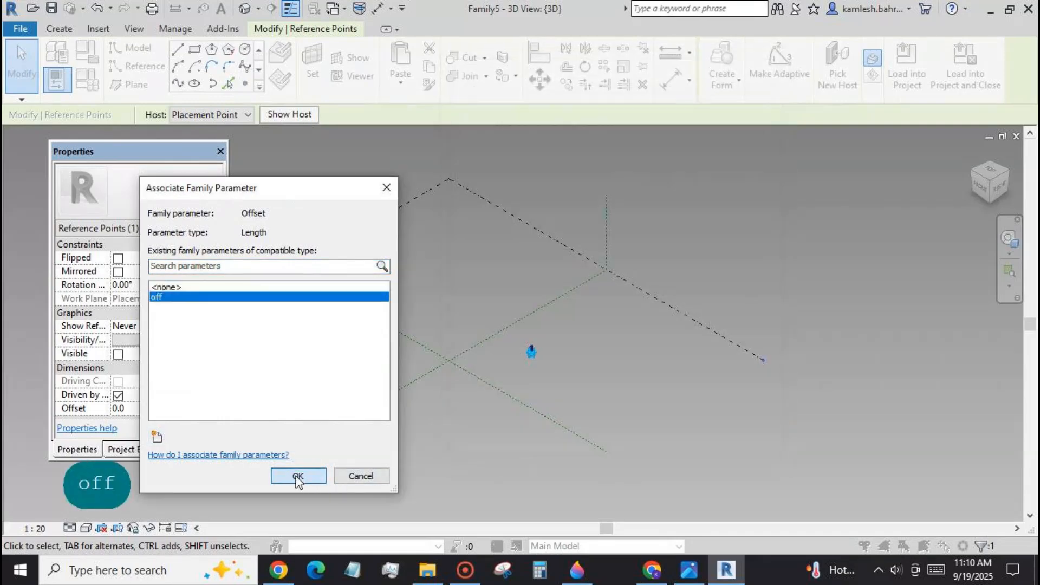
{"action": "left_click", "coordinate": [297, 476]}
Set the off parameter to 444 in the family types.
{"action": "left_click", "coordinate": [88, 68]}
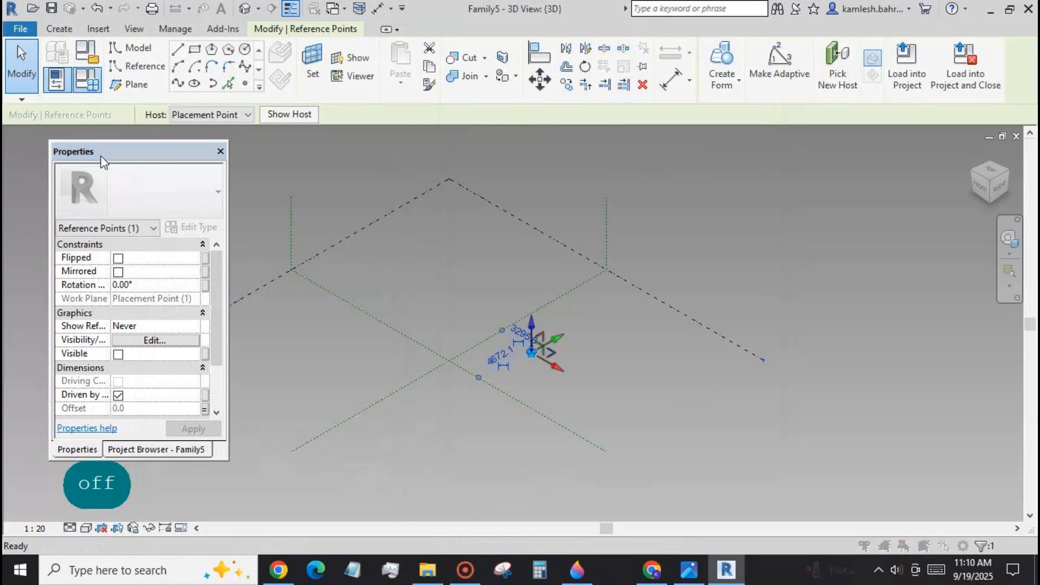
{"action": "type", "text": "444"}
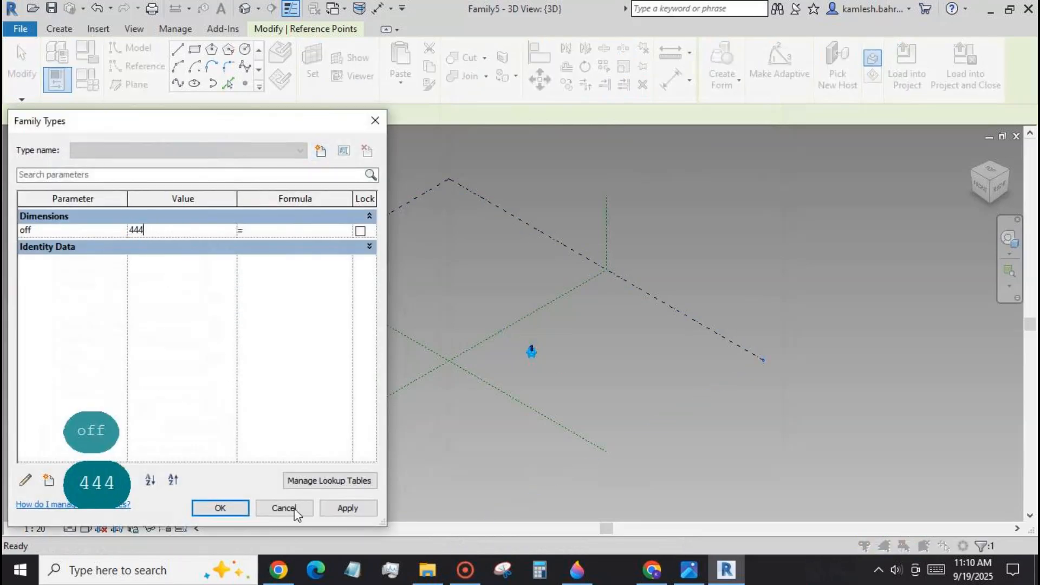
{"action": "left_click", "coordinate": [345, 508]}
{"action": "left_click", "coordinate": [222, 508]}
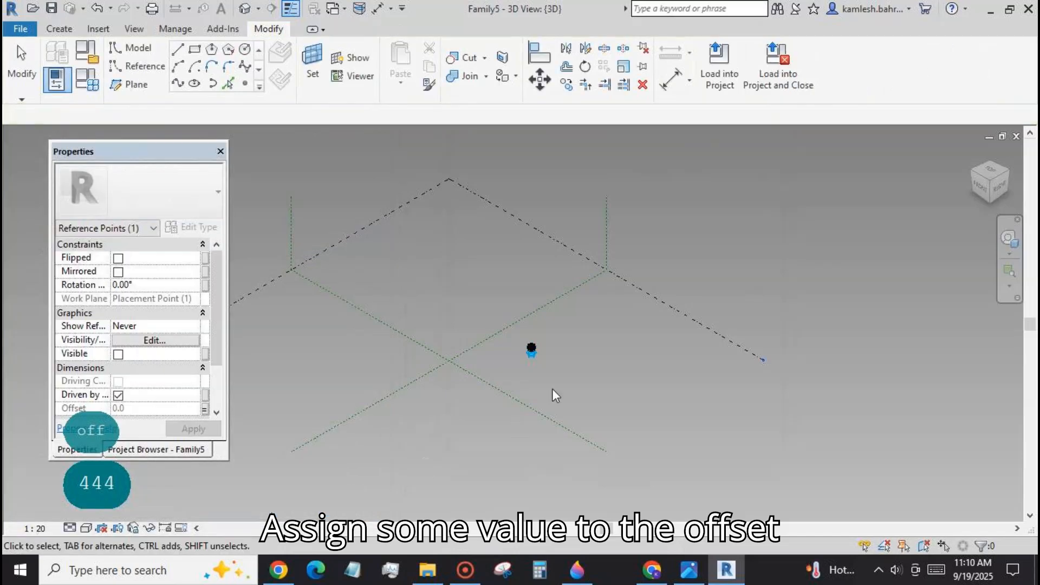
Set the upper reference point's horizontal plane as the work plane and show it.
{"action": "key", "text": "Tab"}
{"action": "key", "text": "Tab"}
{"action": "key", "text": "Tab"}
{"action": "key", "text": "Tab"}
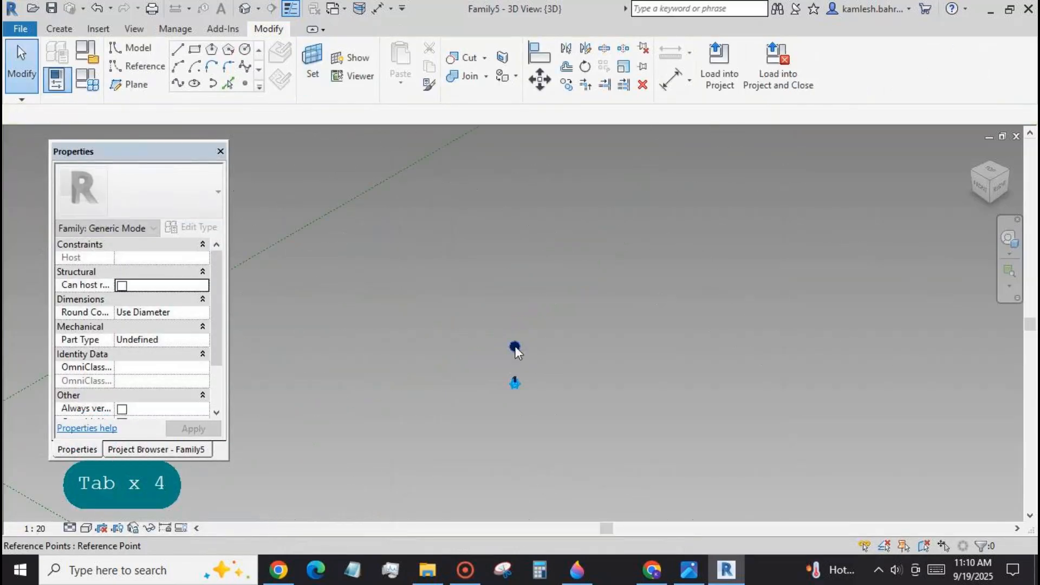
{"action": "left_click", "coordinate": [352, 58]}
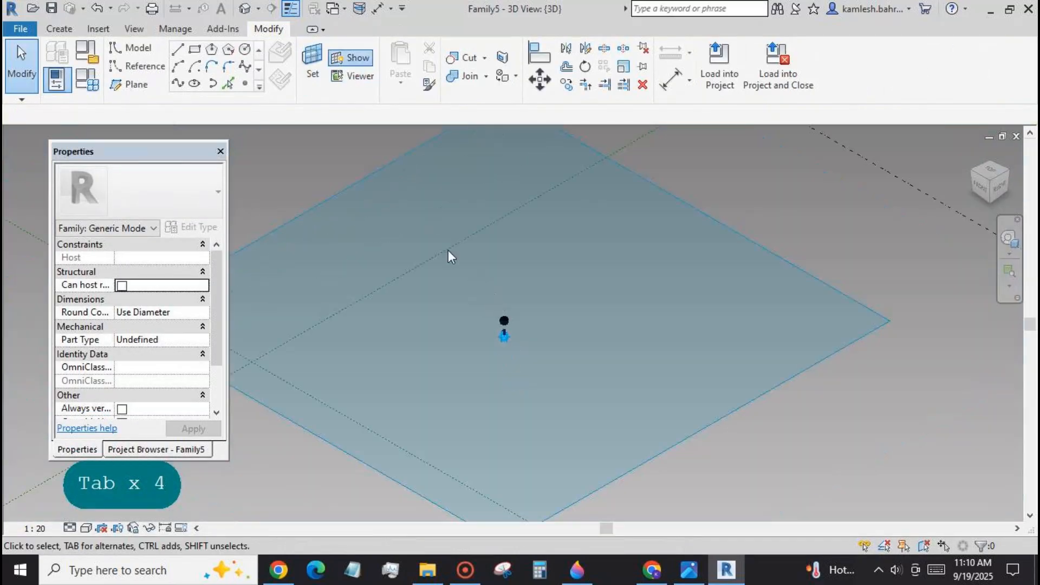
Draw a model-line circle with a radius of about 1780 centred on the upper reference point.
{"action": "left_click", "coordinate": [247, 50]}
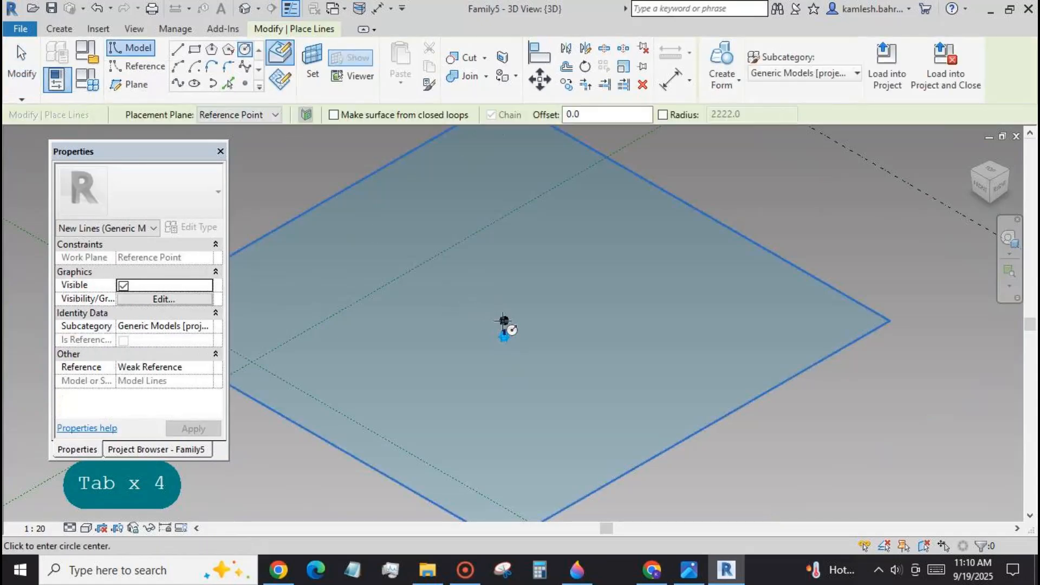
{"action": "left_click", "coordinate": [504, 321]}
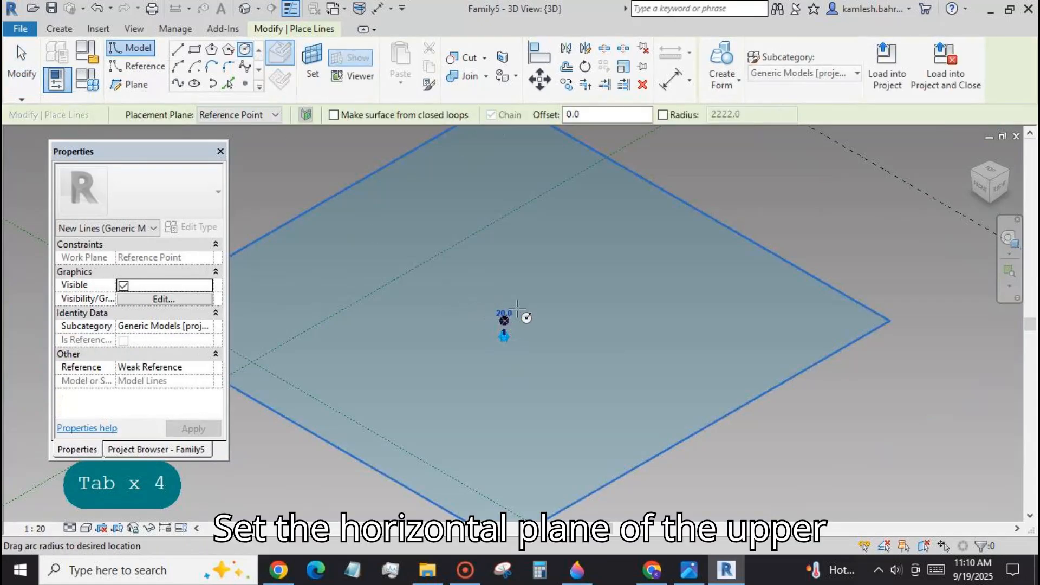
{"action": "left_click", "coordinate": [31, 82]}
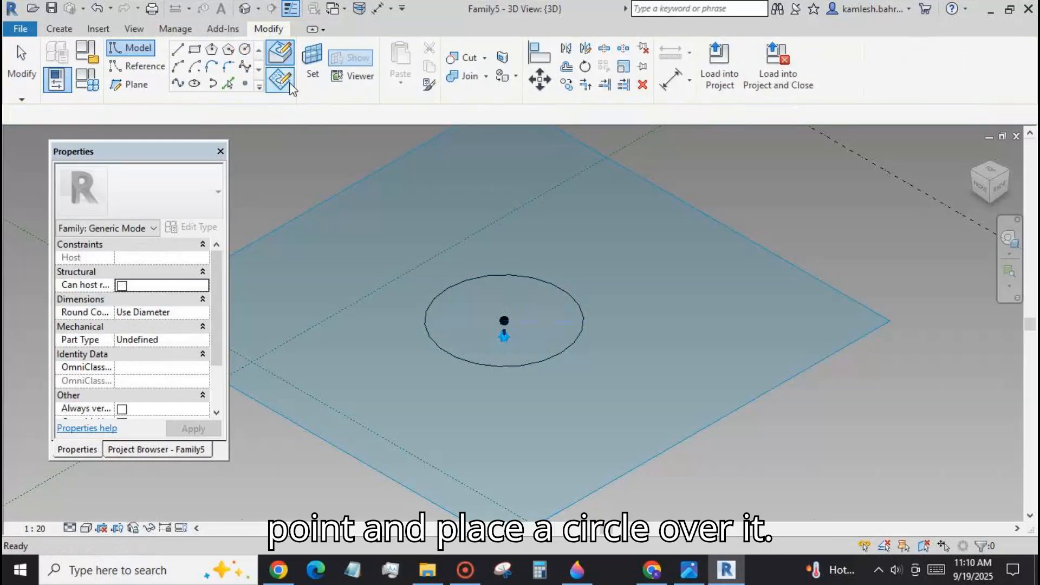
Hide the work plane display and convert the circle to a reference line.
{"action": "left_click", "coordinate": [351, 57]}
{"action": "left_click", "coordinate": [535, 277]}
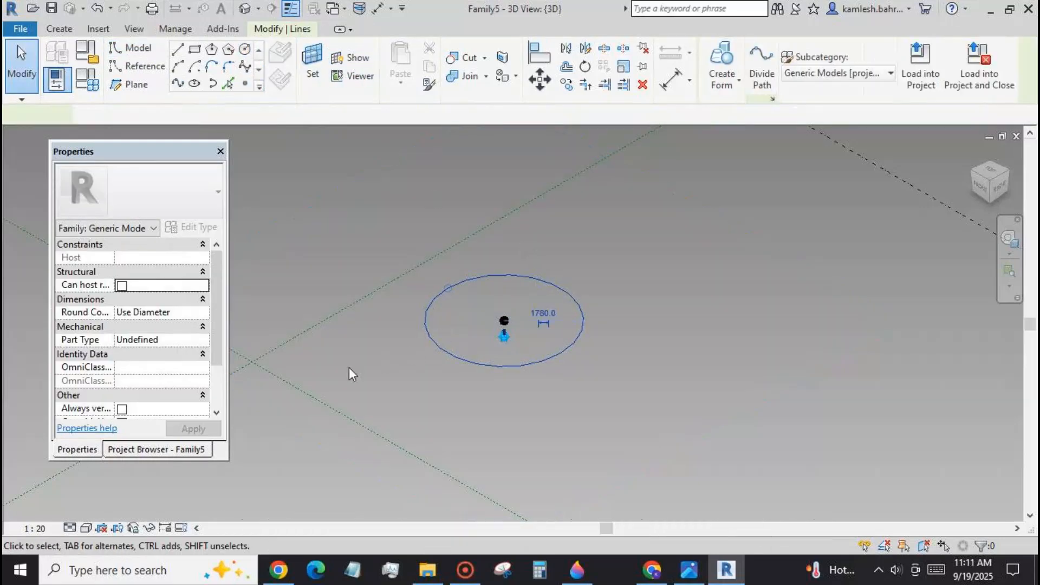
{"action": "left_click", "coordinate": [114, 382]}
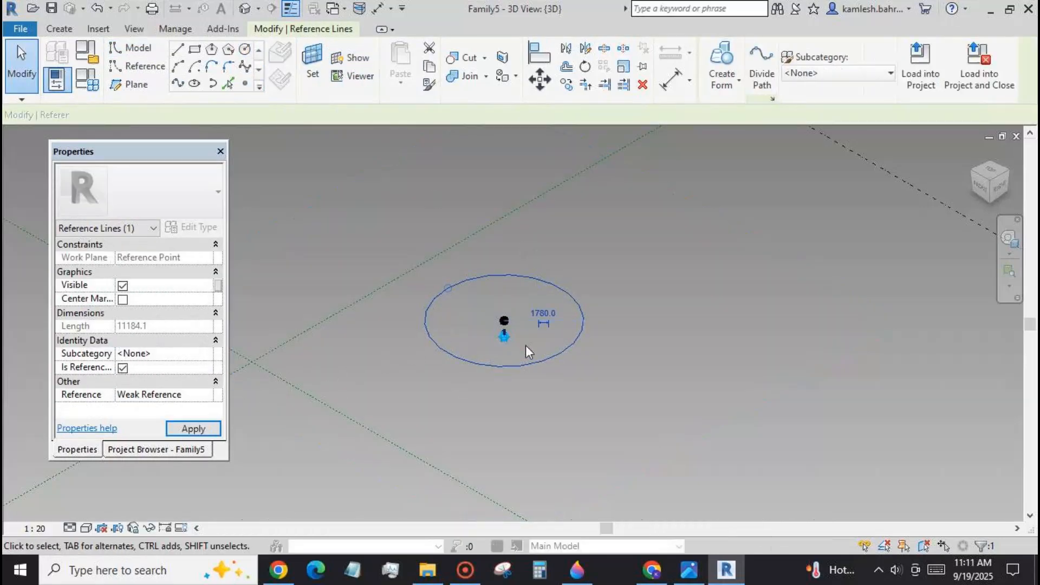
Make the circle's temporary radius dimension permanent and label it with a new type parameter named r.
{"action": "left_click", "coordinate": [566, 321]}
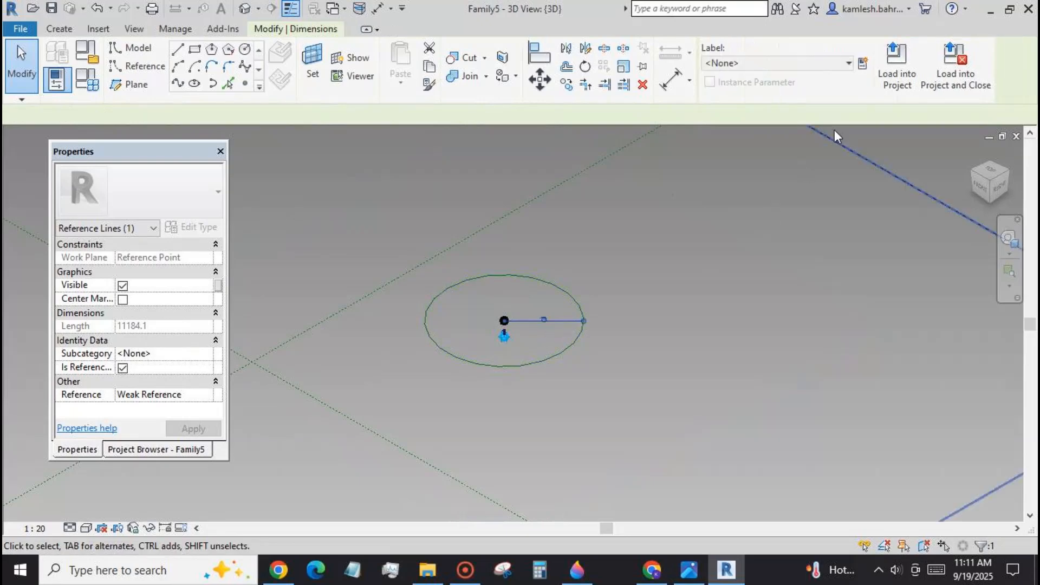
{"action": "left_click", "coordinate": [864, 63]}
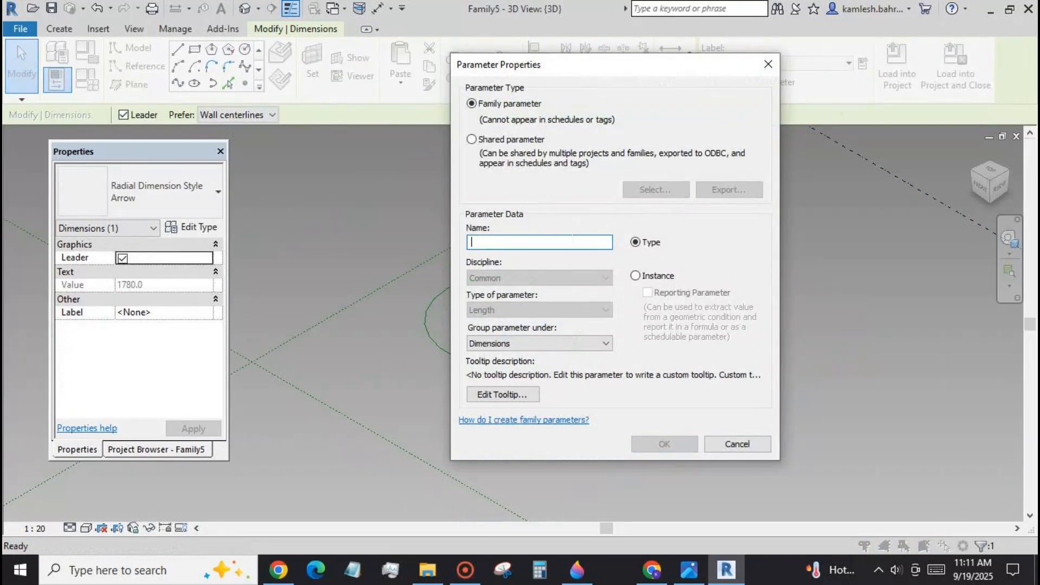
{"action": "type", "text": "r"}
{"action": "left_click", "coordinate": [654, 445]}
{"action": "left_click", "coordinate": [502, 415]}
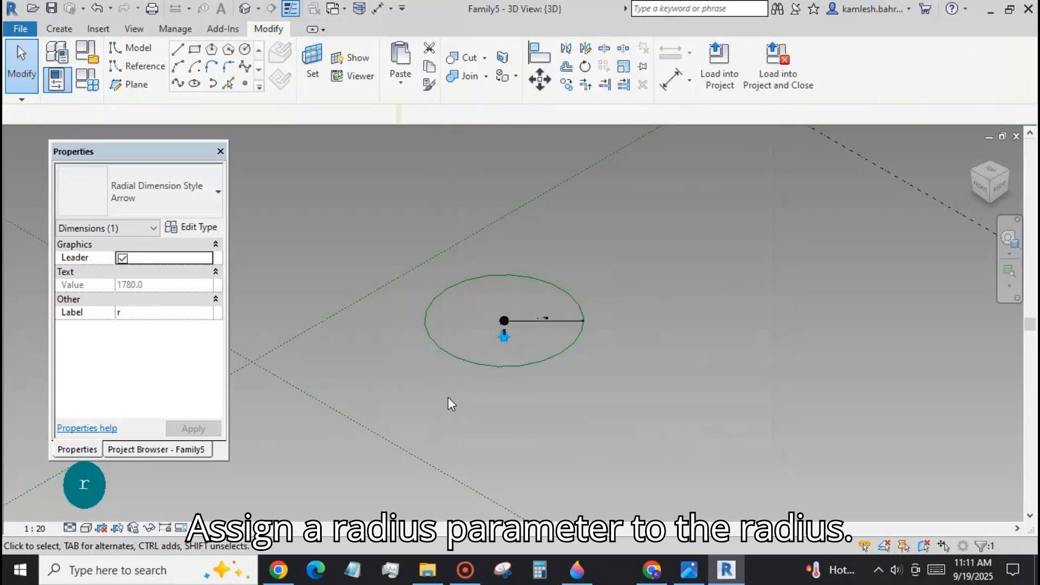
Change the radius parameter r from a type parameter to an instance parameter in the family types.
{"action": "scroll", "coordinate": [525, 382], "scroll_direction": "up", "scroll_amount": 2}
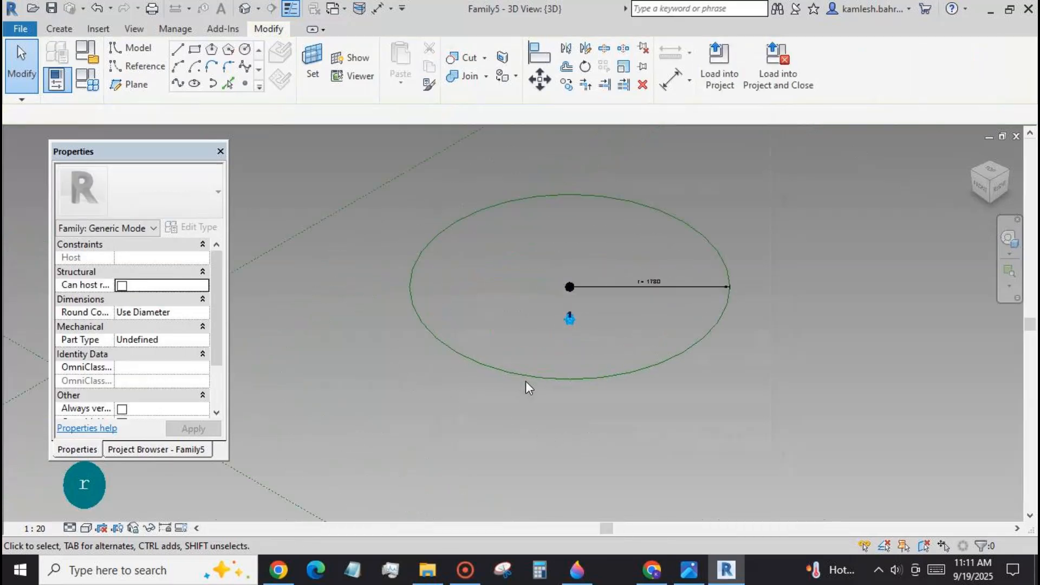
{"action": "left_click", "coordinate": [87, 81]}
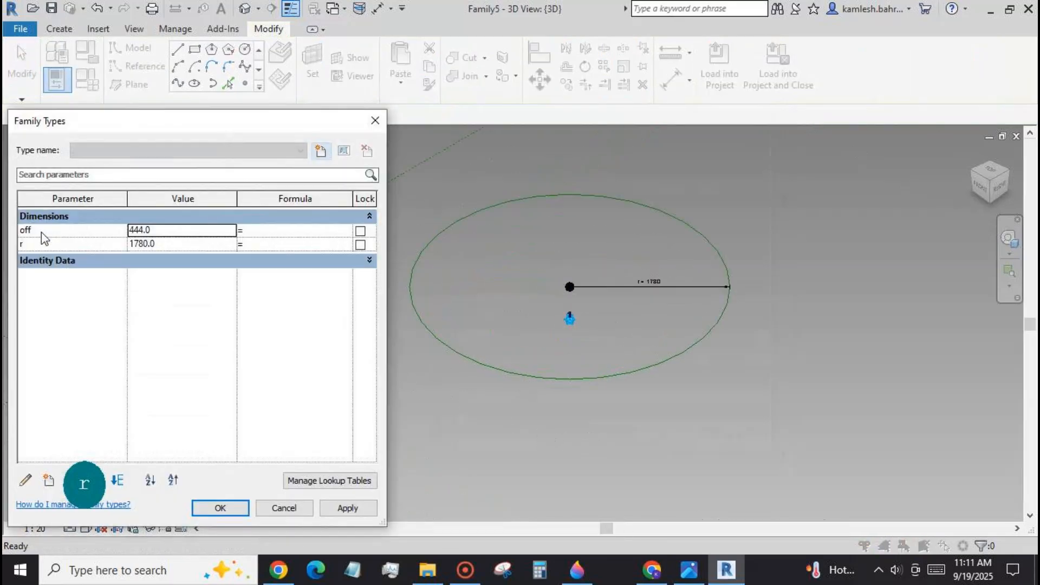
{"action": "left_click", "coordinate": [28, 480]}
{"action": "left_click", "coordinate": [634, 275]}
{"action": "left_click", "coordinate": [662, 443]}
{"action": "left_click", "coordinate": [238, 508]}
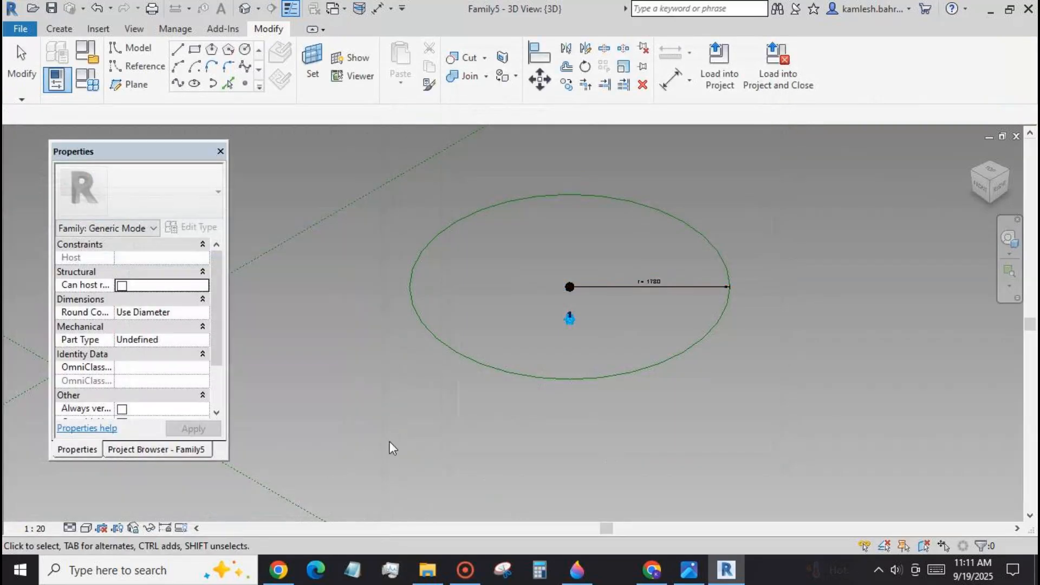
{"action": "scroll", "coordinate": [625, 330], "scroll_direction": "up", "scroll_amount": 2}
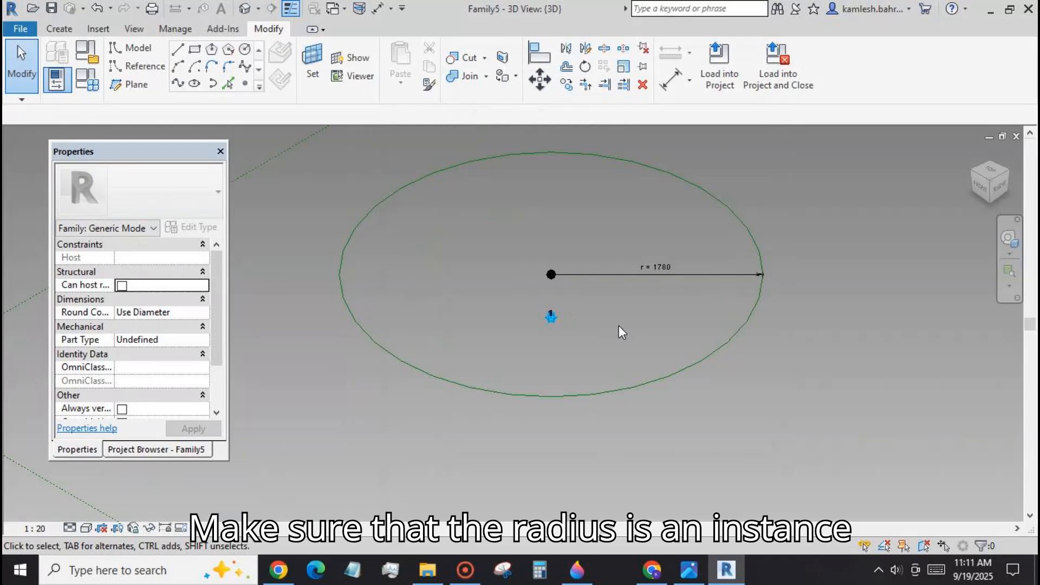
Place eight reference points on the reference circle, going counterclockwise from its upper-right arc to its lower-left arc.
{"action": "scroll", "coordinate": [618, 332], "scroll_direction": "down", "scroll_amount": 2}
{"action": "left_click", "coordinate": [245, 83]}
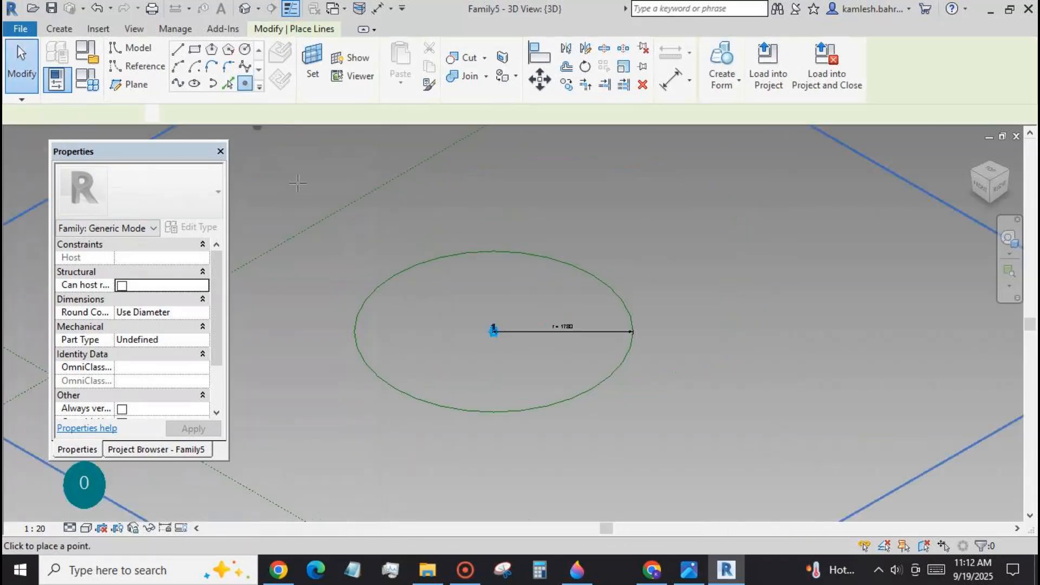
{"action": "left_click", "coordinate": [537, 263]}
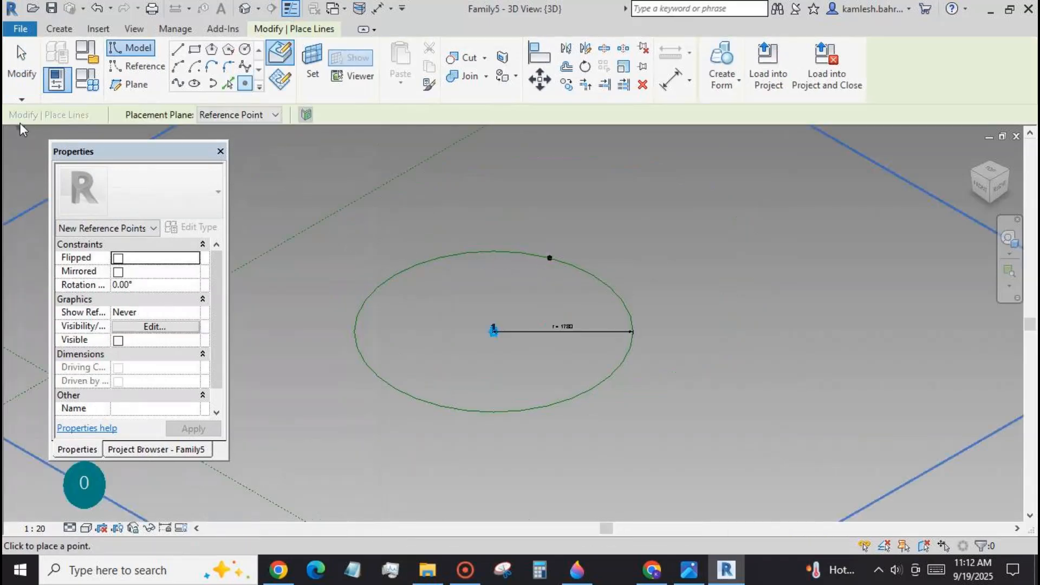
{"action": "key", "text": "Escape"}
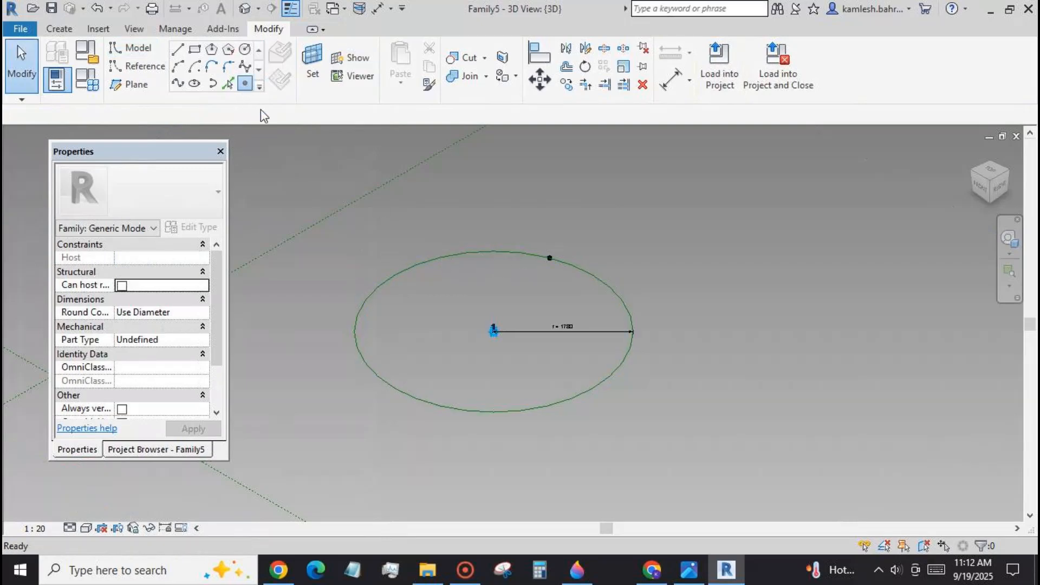
{"action": "left_click", "coordinate": [246, 84]}
{"action": "left_click", "coordinate": [486, 252]}
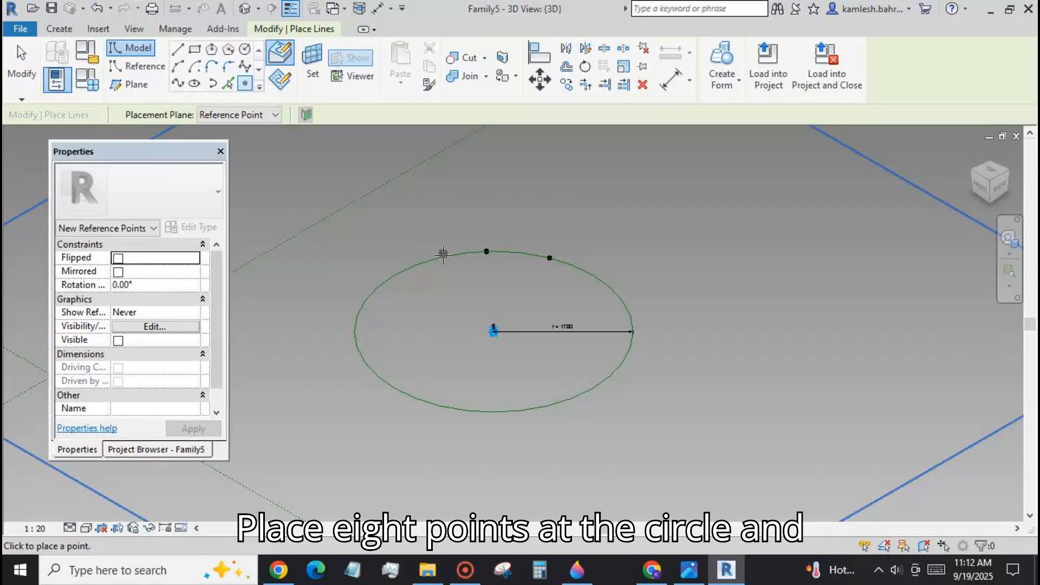
{"action": "left_click", "coordinate": [443, 257]}
{"action": "left_click", "coordinate": [389, 279]}
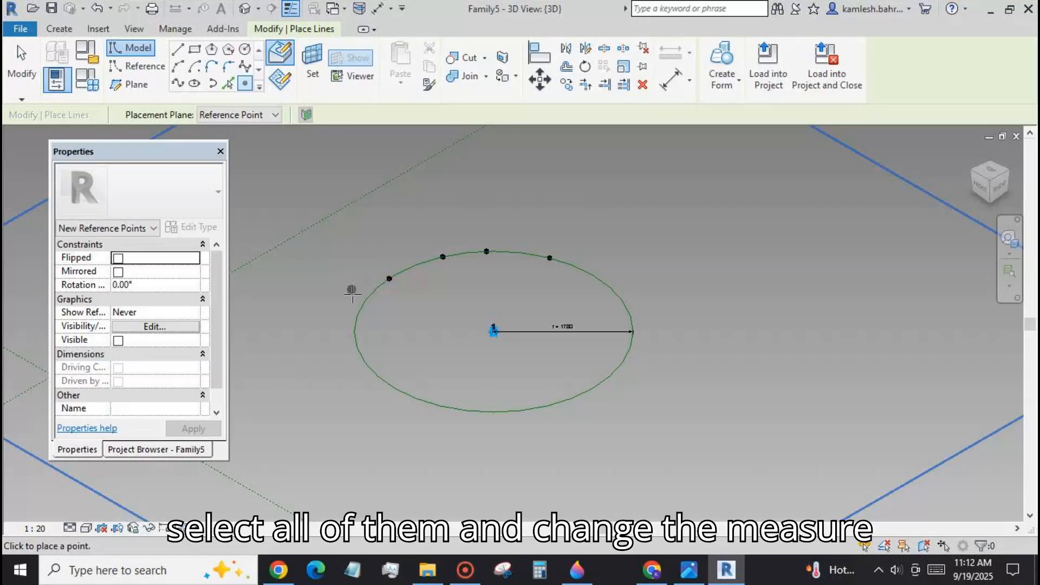
{"action": "left_click", "coordinate": [360, 308]}
{"action": "left_click", "coordinate": [357, 346]}
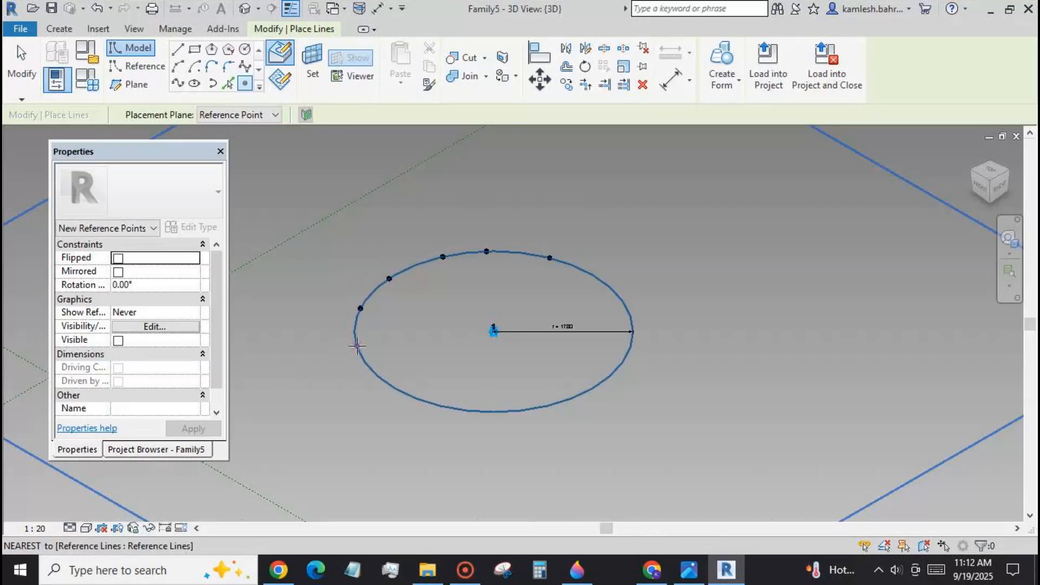
{"action": "left_click", "coordinate": [375, 373]}
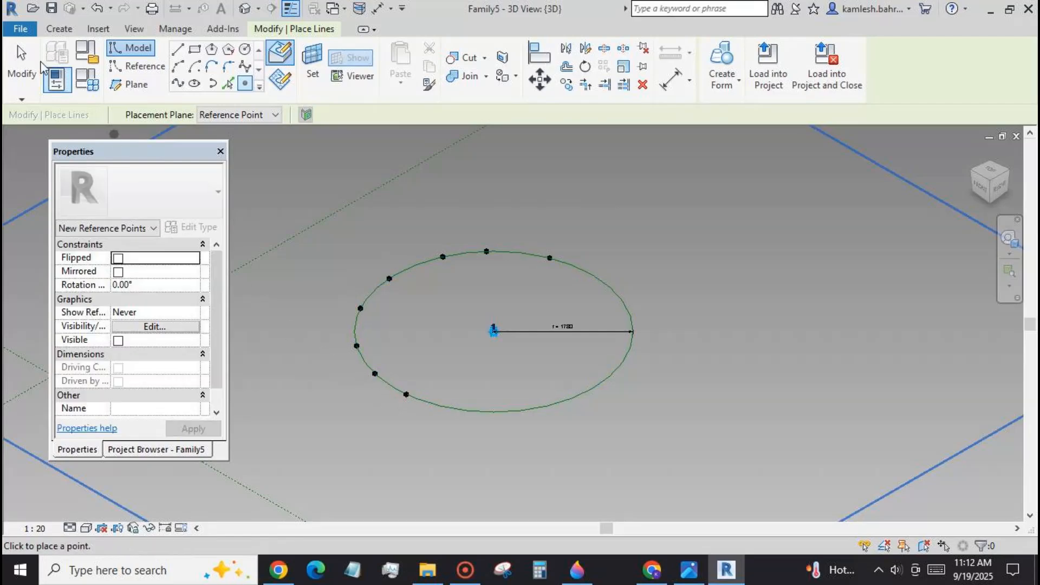
{"action": "key", "text": "Escape"}
{"action": "key", "text": "Escape"}
Select all eight points hosted on the circle and set their measurement type to Angle.
{"action": "left_click_drag", "start_coordinate": [332, 265], "coordinate": [436, 412]}
{"action": "left_click_drag", "start_coordinate": [425, 199], "coordinate": [560, 282], "text": "ctrl"}
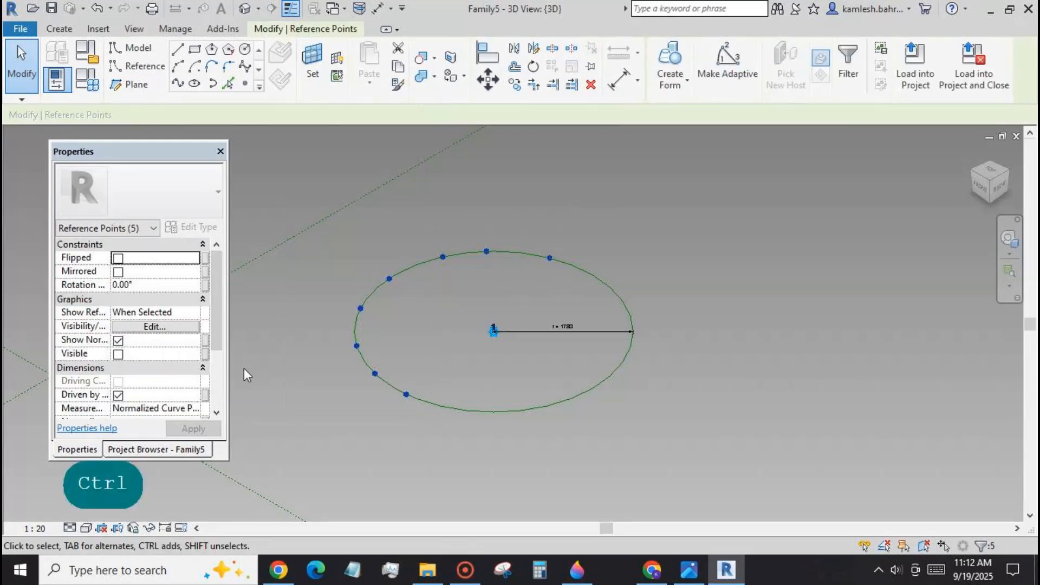
{"action": "scroll", "coordinate": [220, 316], "scroll_direction": "down", "scroll_amount": 3}
{"action": "left_click", "coordinate": [202, 340]}
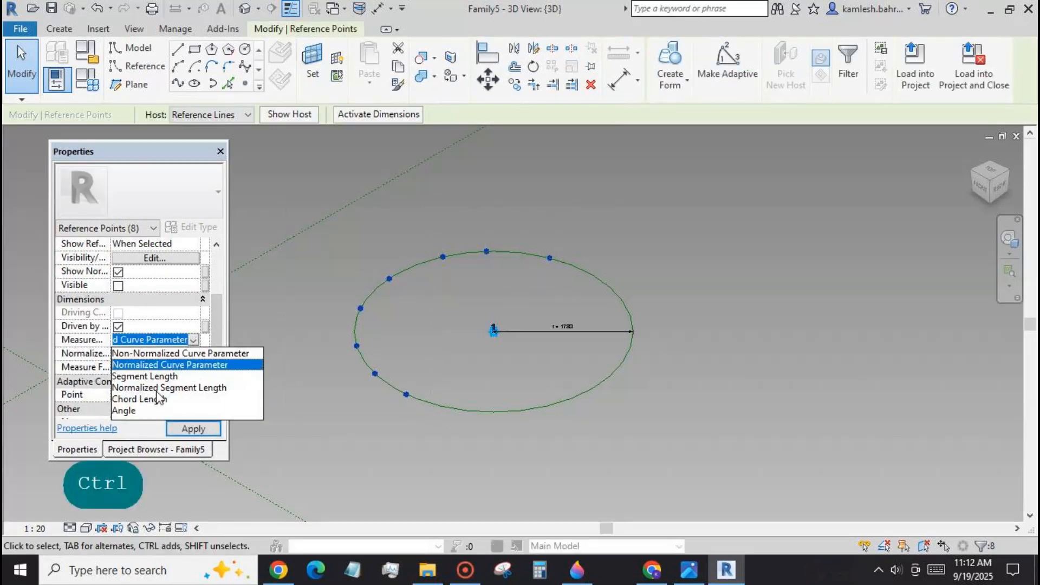
{"action": "left_click", "coordinate": [141, 411]}
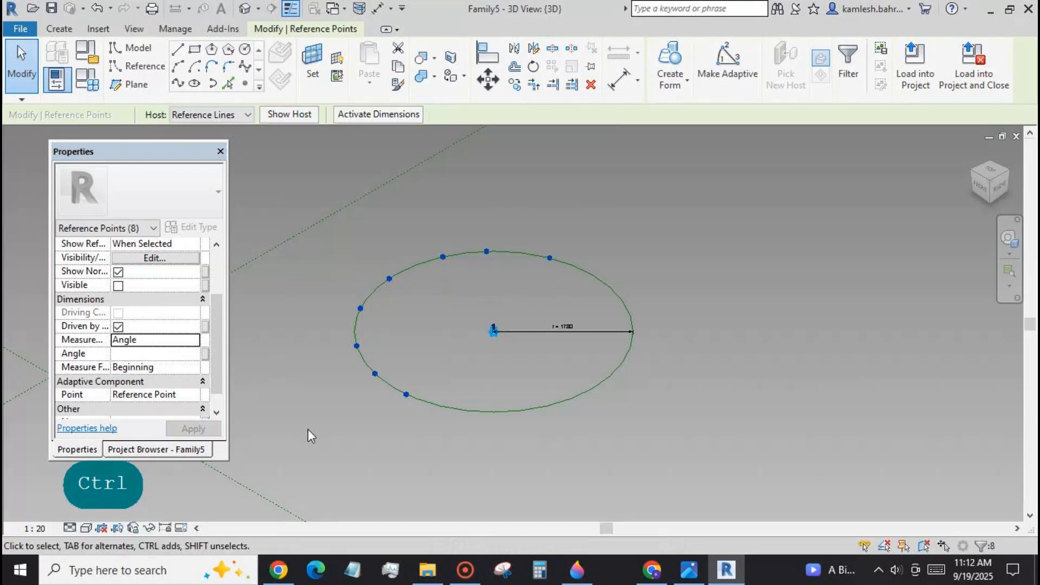
{"action": "left_click", "coordinate": [506, 298]}
Set the angle of the first point, on the circle's upper-right arc, to 0°.
{"action": "left_click_drag", "start_coordinate": [535, 236], "coordinate": [547, 287], "text": "ctrl"}
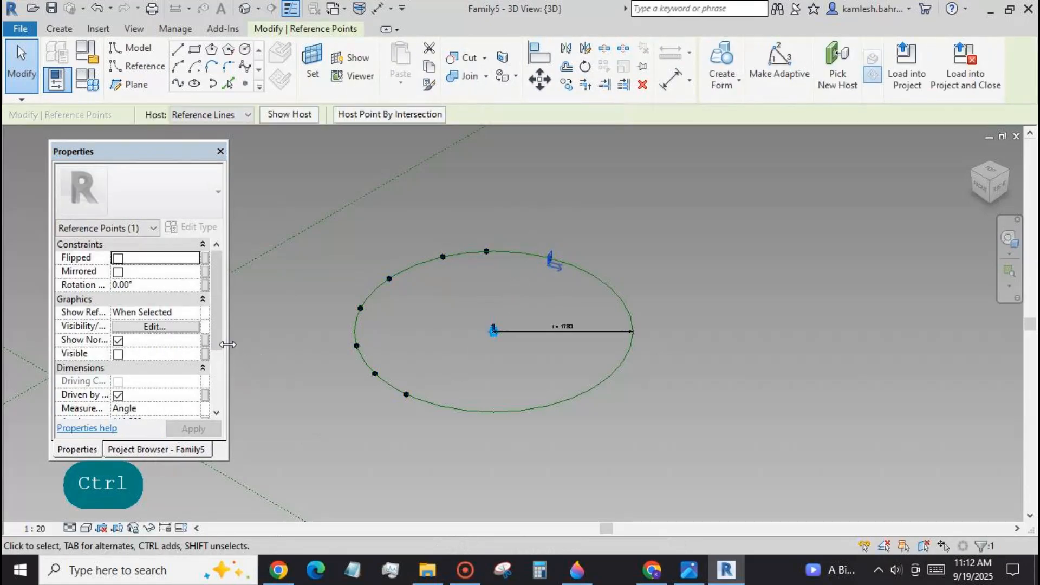
{"action": "scroll", "coordinate": [221, 356], "scroll_direction": "down", "scroll_amount": 3}
{"action": "left_click", "coordinate": [163, 367]}
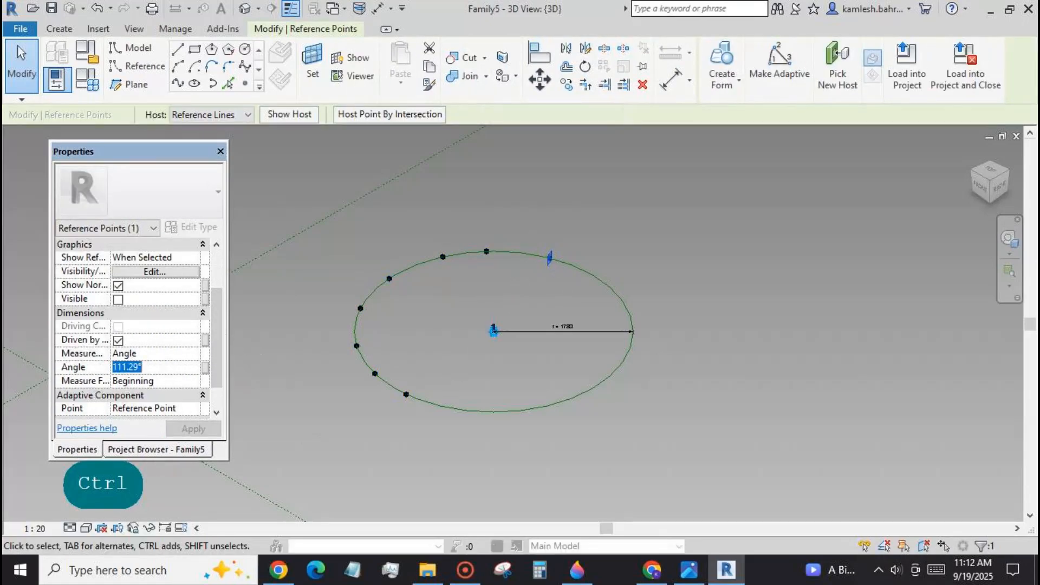
{"action": "type", "text": "0"}
{"action": "left_click", "coordinate": [185, 428]}
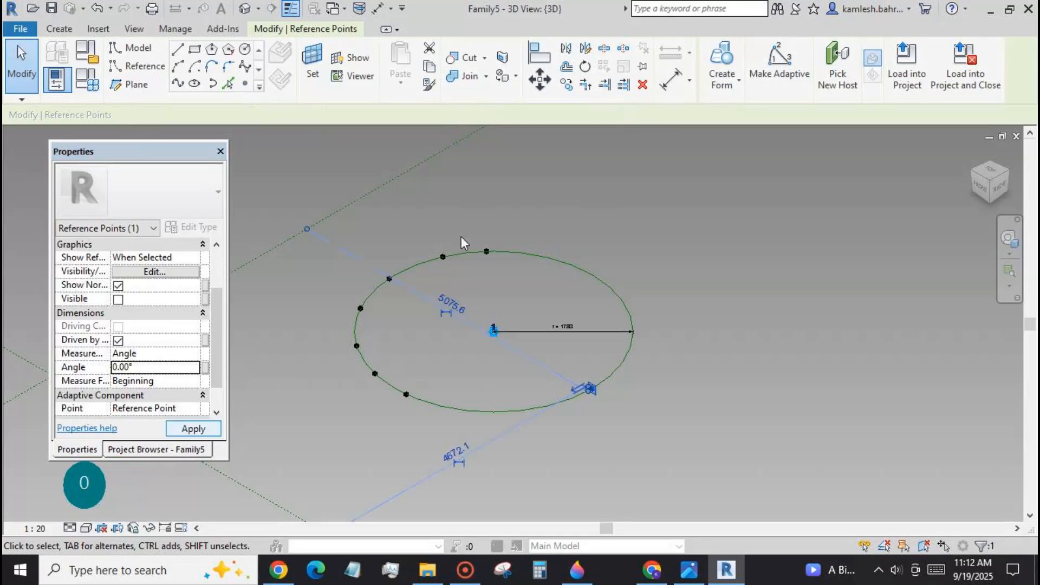
{"action": "key", "text": "Escape"}
Set the angle of the second point, near the top of the circle, to 45°.
{"action": "left_click", "coordinate": [486, 251]}
{"action": "scroll", "coordinate": [163, 336], "scroll_direction": "down", "scroll_amount": 5}
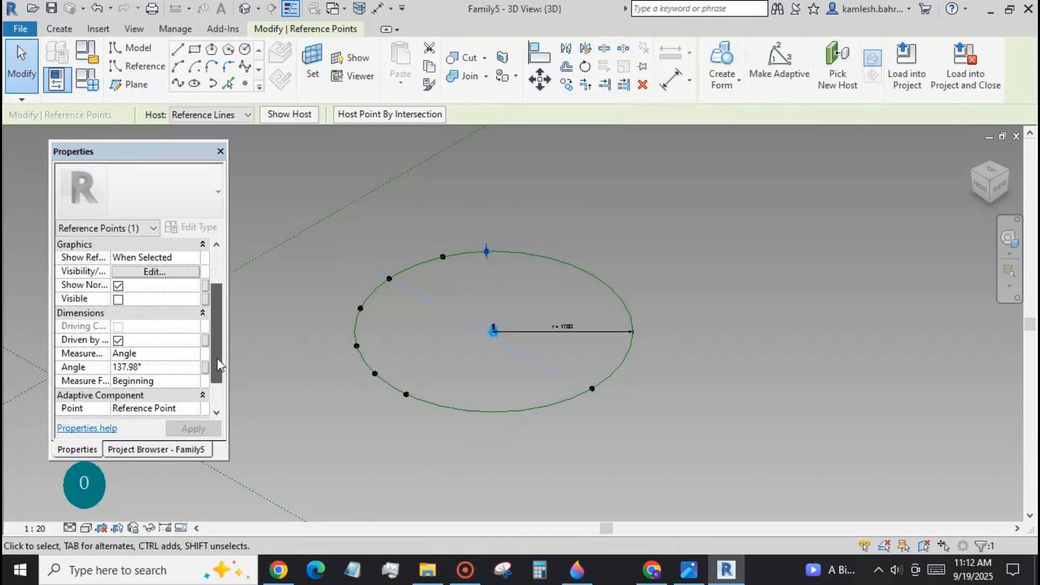
{"action": "left_click", "coordinate": [163, 366]}
{"action": "type", "text": "45"}
{"action": "key", "text": "Return"}
Set the angle of the third point, just left of the circle's top, to 90°.
{"action": "left_click_drag", "start_coordinate": [429, 234], "coordinate": [453, 270]}
{"action": "scroll", "coordinate": [184, 358], "scroll_direction": "down", "scroll_amount": 3}
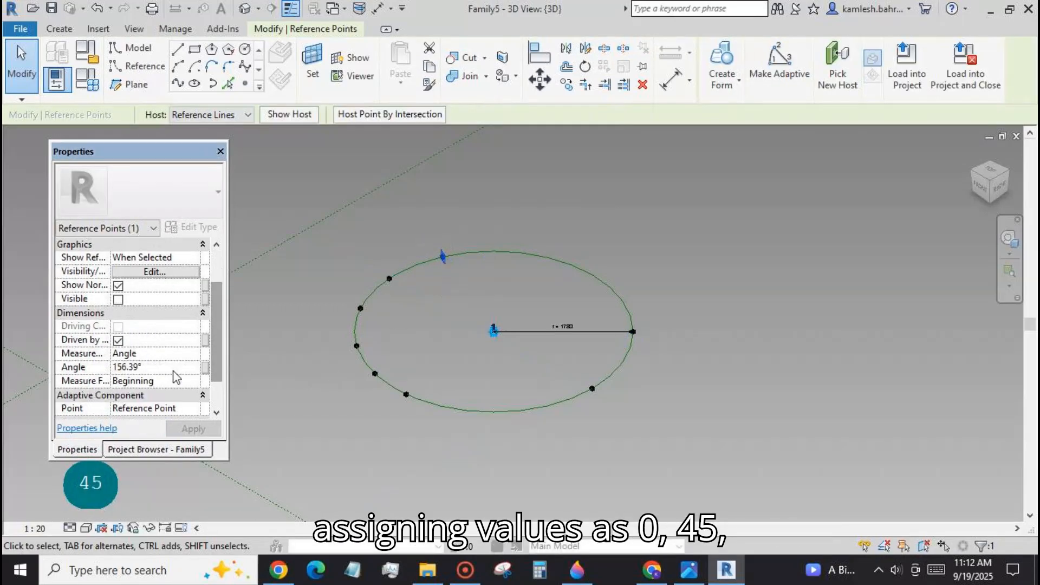
{"action": "left_click", "coordinate": [175, 370]}
{"action": "type", "text": "90"}
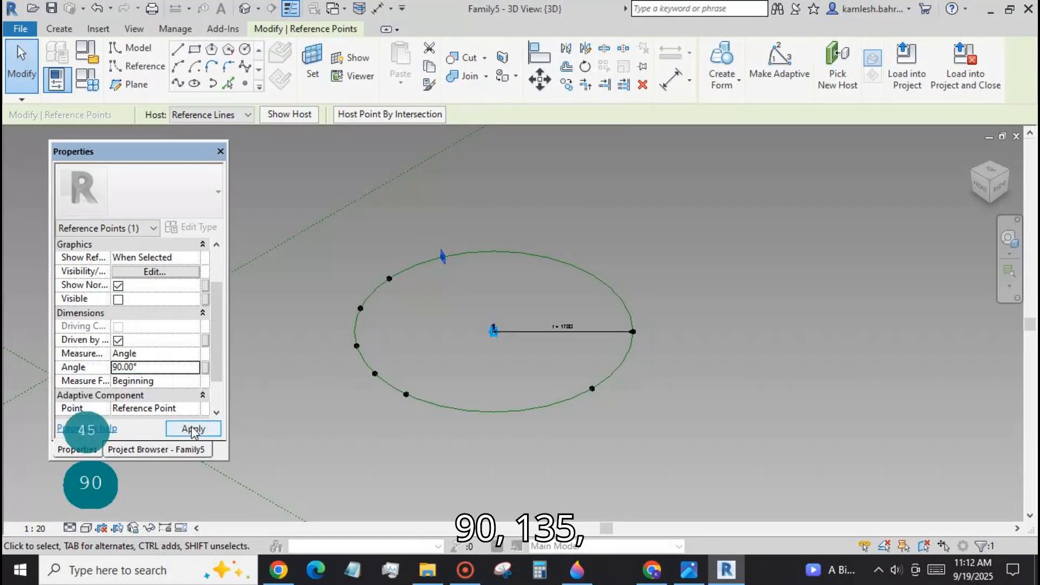
{"action": "left_click", "coordinate": [190, 429]}
{"action": "key", "text": "Escape"}
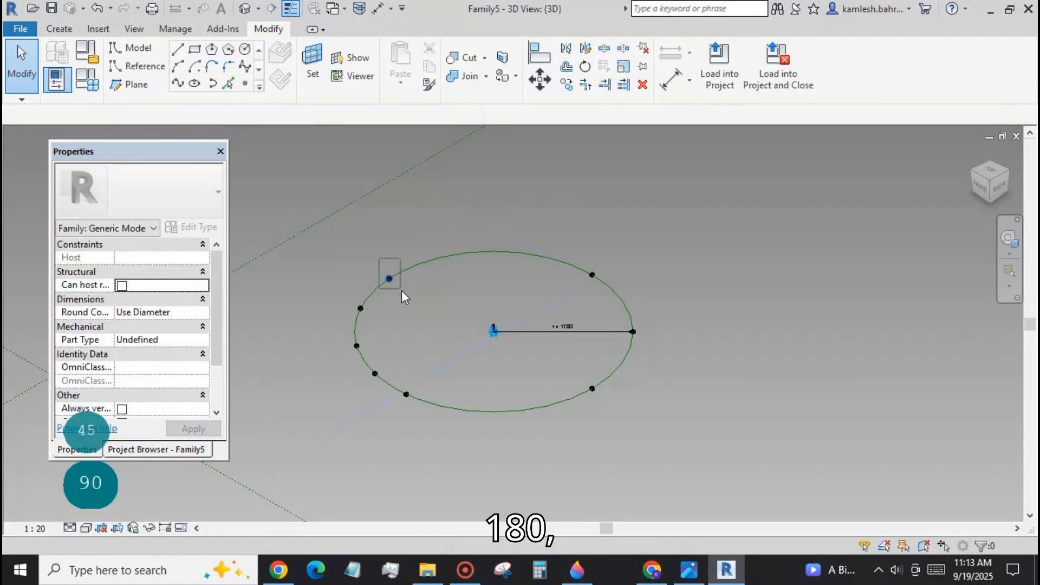
Set the angle of the fourth point, on the circle's upper-left arc, to 135°.
{"action": "left_click", "coordinate": [389, 279]}
{"action": "left_click", "coordinate": [158, 367]}
{"action": "type", "text": "135"}
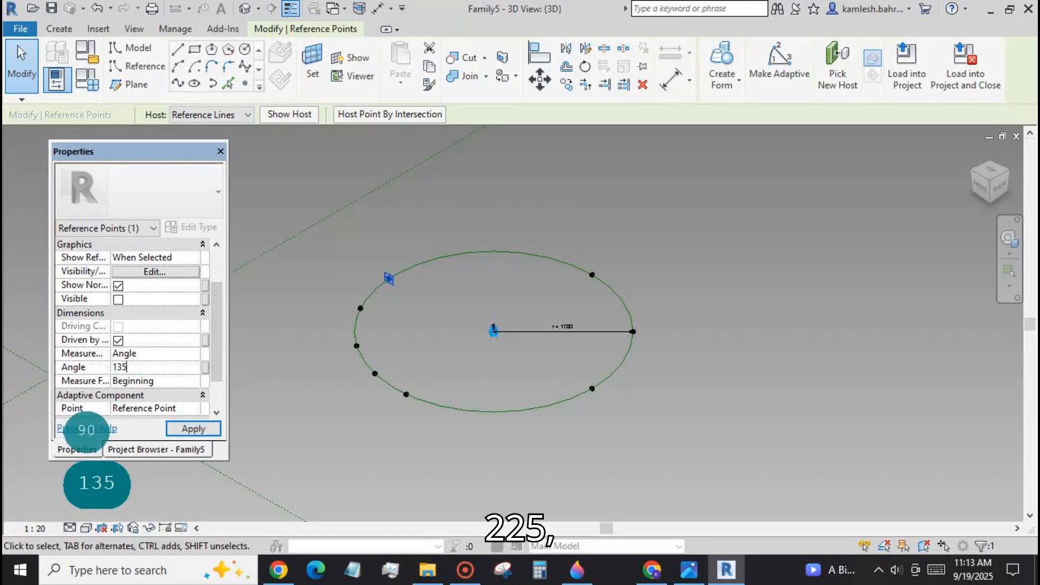
{"action": "left_click", "coordinate": [192, 429]}
{"action": "left_click", "coordinate": [282, 421]}
Set the angle of the fifth point, just above the circle's left extreme, to 180°.
{"action": "left_click", "coordinate": [361, 308]}
{"action": "left_click", "coordinate": [191, 368]}
{"action": "type", "text": "180"}
{"action": "left_click", "coordinate": [193, 428]}
{"action": "key", "text": "Escape"}
Set the angle of the sixth point, just below the circle's left extreme, to 225°.
{"action": "left_click", "coordinate": [356, 345]}
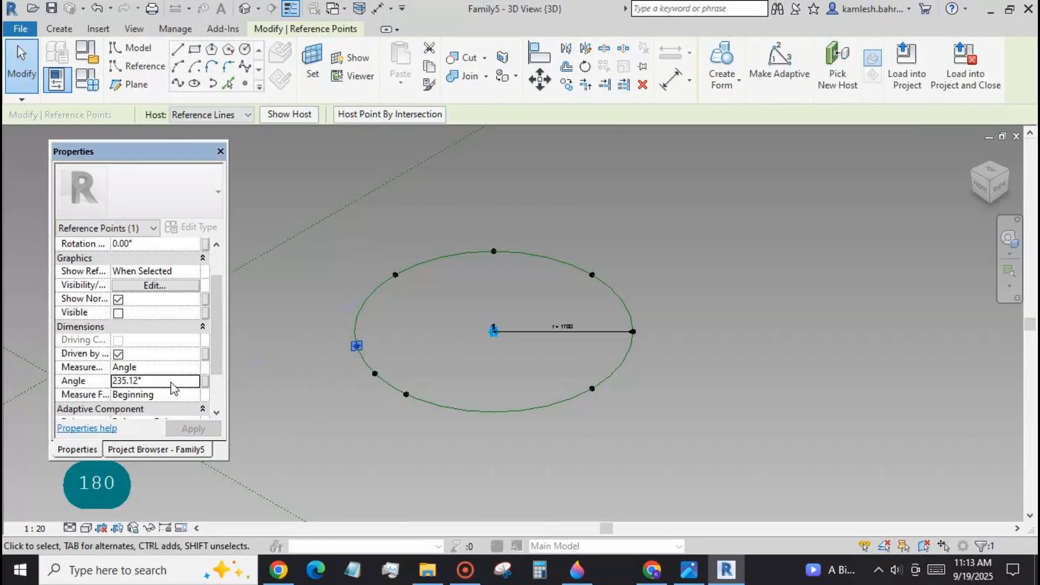
{"action": "left_click", "coordinate": [173, 381]}
{"action": "type", "text": "225"}
{"action": "left_click", "coordinate": [193, 429]}
{"action": "key", "text": "Escape"}
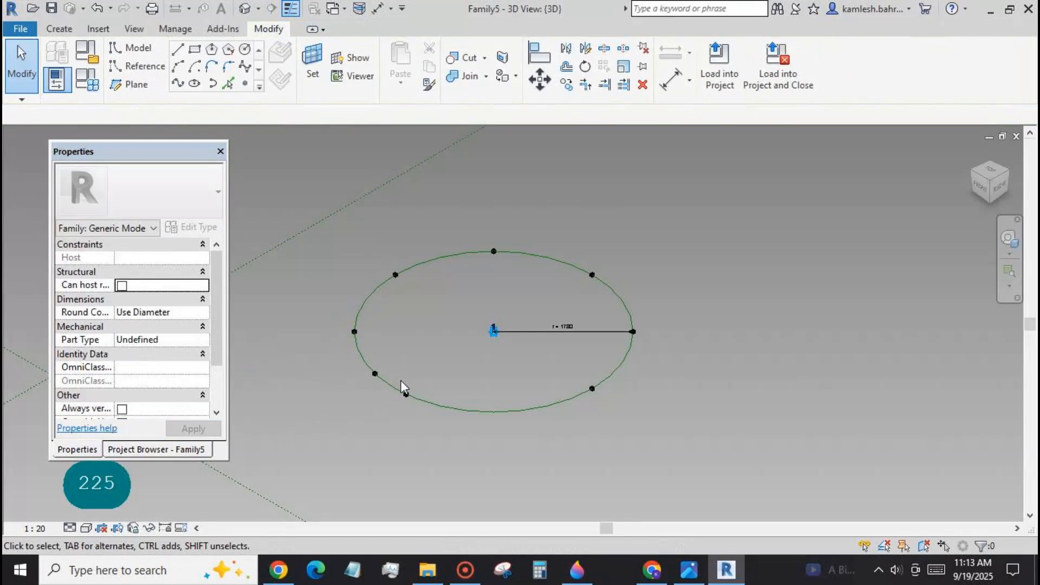
Set the angle of the last placed point, lowest on the circle's lower-left arc, to 315°.
{"action": "left_click", "coordinate": [406, 394]}
{"action": "left_click", "coordinate": [163, 326]}
{"action": "type", "text": "315"}
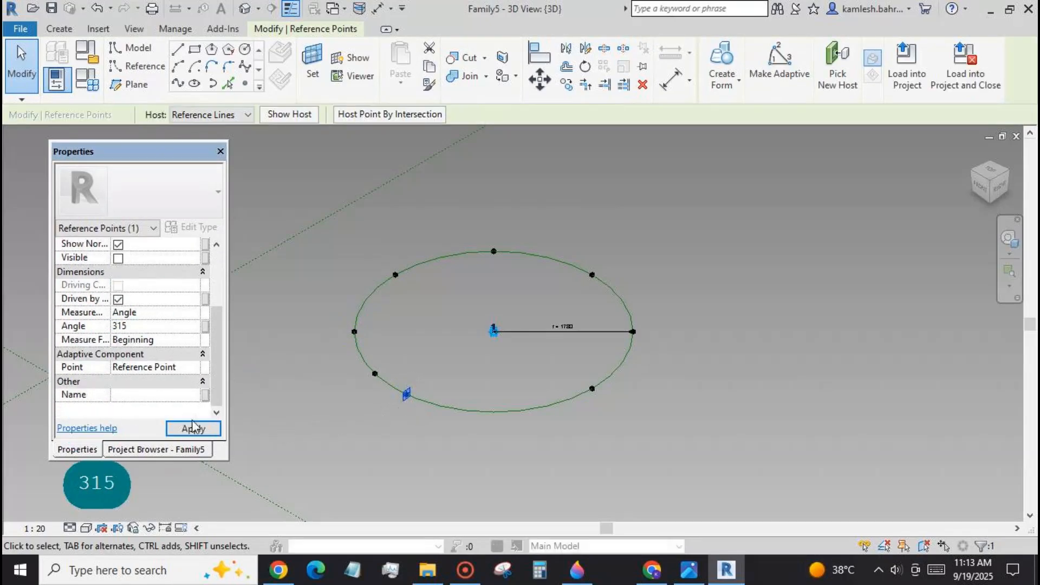
{"action": "left_click", "coordinate": [193, 428]}
{"action": "key", "text": "Escape"}
Set the angle of the remaining unadjusted point on the circle's lower-left arc to 270°.
{"action": "left_click", "coordinate": [375, 374]}
{"action": "left_click", "coordinate": [163, 381]}
{"action": "type", "text": "270"}
{"action": "left_click", "coordinate": [187, 428]}
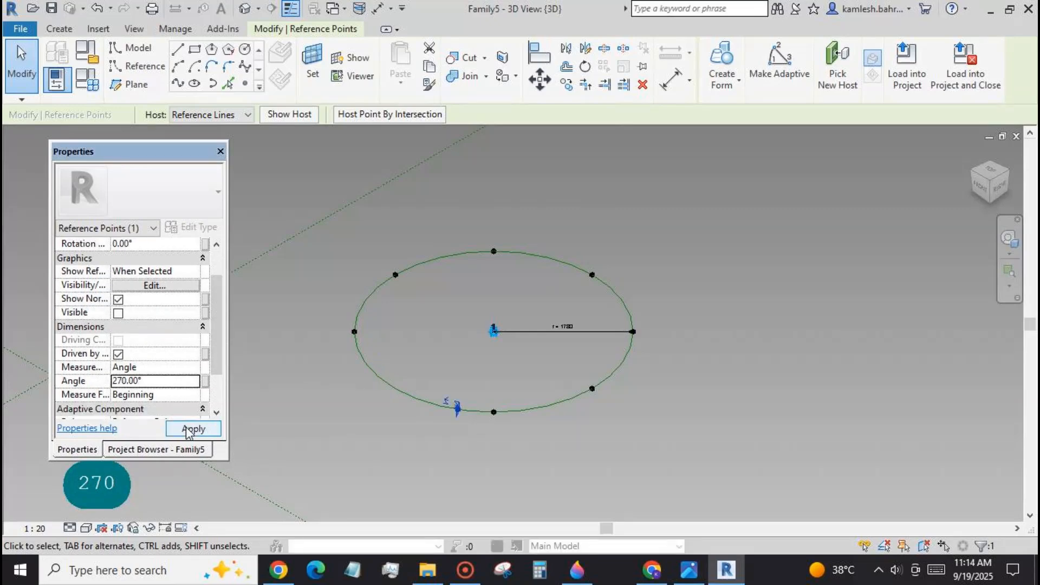
{"action": "key", "text": "Escape"}
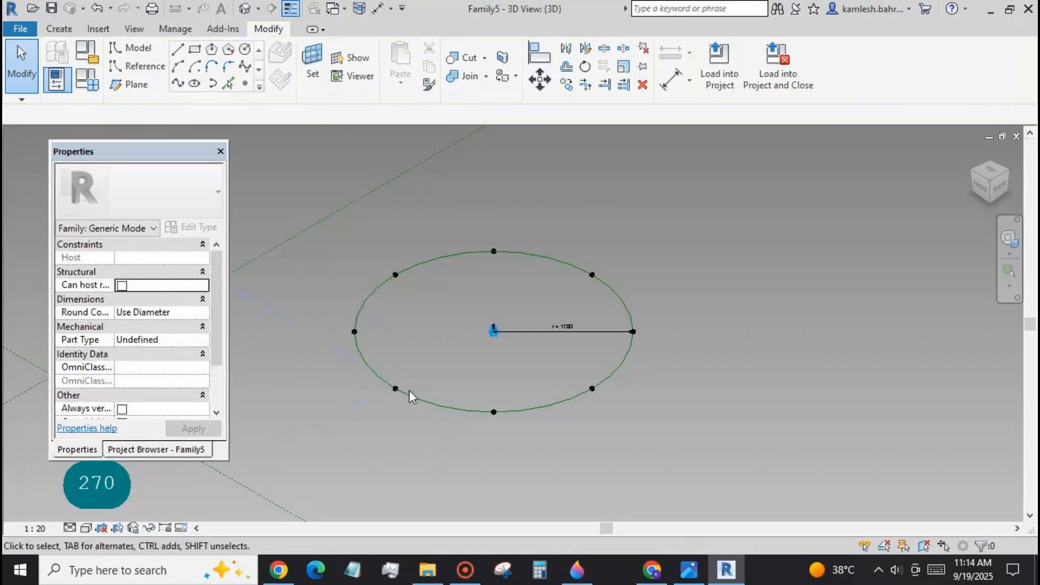
Connect each pair of neighbouring circle points with a Spline Through Points model line to form a closed octagon.
{"action": "left_click_drag", "start_coordinate": [389, 370], "coordinate": [507, 427]}
{"action": "left_click", "coordinate": [178, 84]}
{"action": "left_click_drag", "start_coordinate": [334, 309], "coordinate": [416, 405]}
{"action": "left_click", "coordinate": [178, 84]}
{"action": "left_click_drag", "start_coordinate": [338, 256], "coordinate": [410, 338]}
{"action": "left_click", "coordinate": [178, 83]}
{"action": "left_click_drag", "start_coordinate": [370, 223], "coordinate": [512, 280]}
{"action": "left_click", "coordinate": [178, 84]}
{"action": "left_click_drag", "start_coordinate": [471, 232], "coordinate": [632, 291]}
{"action": "left_click", "coordinate": [178, 84]}
{"action": "left_click_drag", "start_coordinate": [576, 239], "coordinate": [664, 348]}
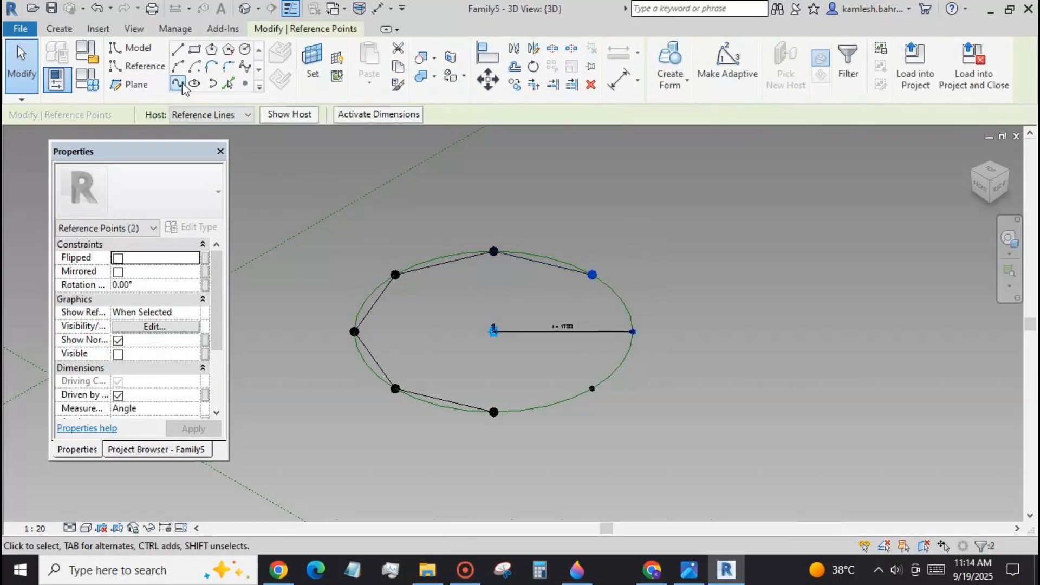
{"action": "left_click", "coordinate": [178, 84]}
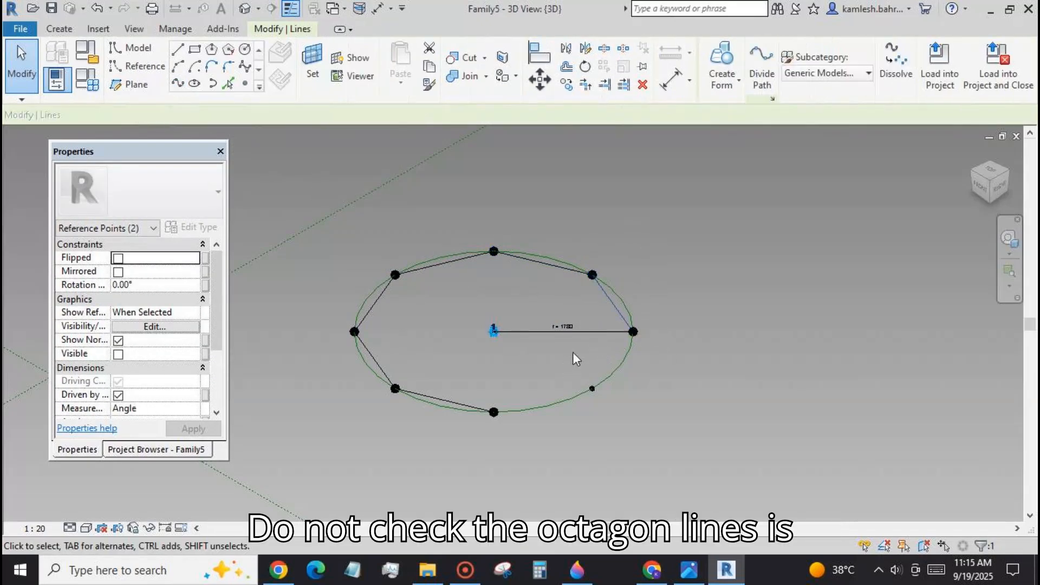
{"action": "left_click_drag", "start_coordinate": [575, 325], "coordinate": [645, 398]}
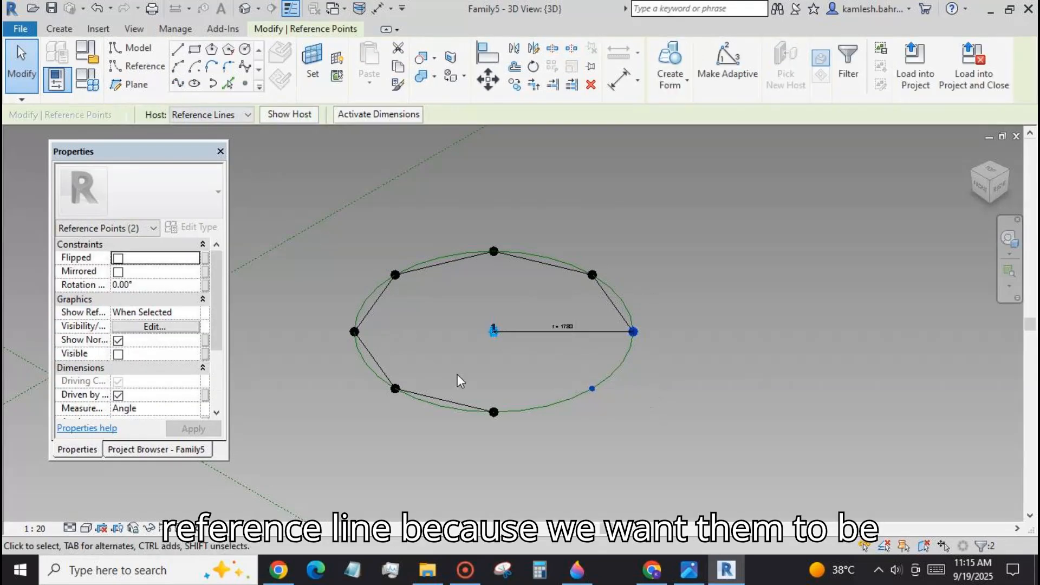
{"action": "left_click", "coordinate": [178, 84]}
{"action": "left_click_drag", "start_coordinate": [476, 378], "coordinate": [623, 452]}
{"action": "left_click", "coordinate": [179, 85]}
{"action": "left_click", "coordinate": [298, 331]}
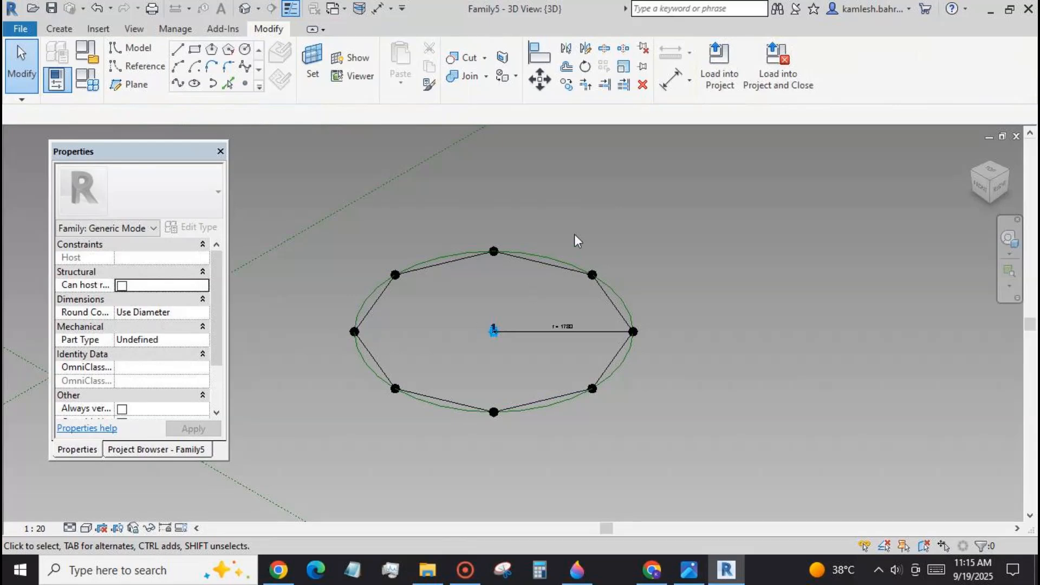
Associate the upper central reference point's rotation angle with a new type parameter named rot.
{"action": "middle_click_drag", "start_coordinate": [562, 249], "coordinate": [518, 281], "text": "shift"}
{"action": "left_click", "coordinate": [557, 302]}
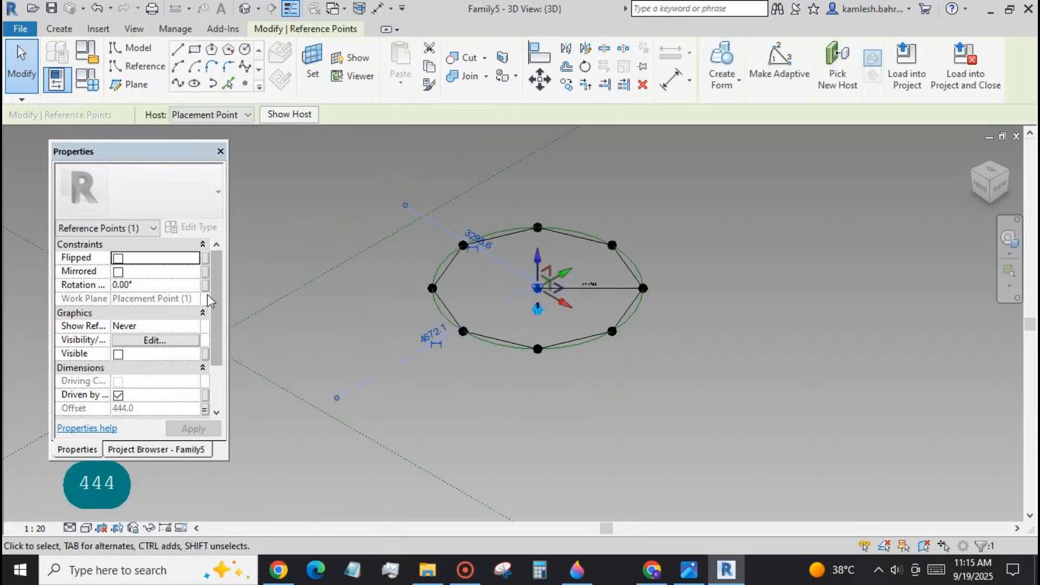
{"action": "left_click", "coordinate": [207, 285]}
{"action": "left_click", "coordinate": [157, 436]}
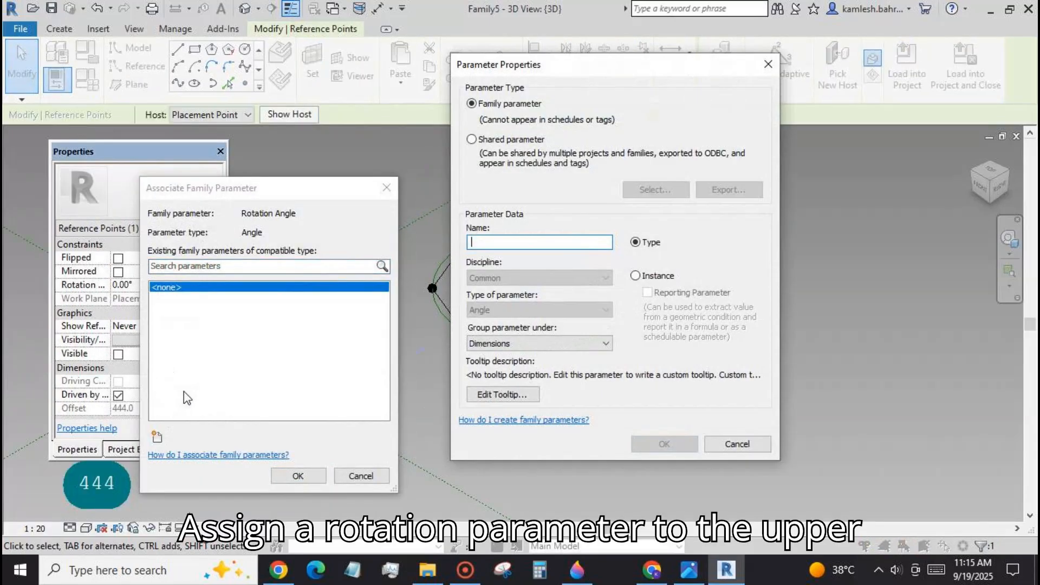
{"action": "type", "text": "rot"}
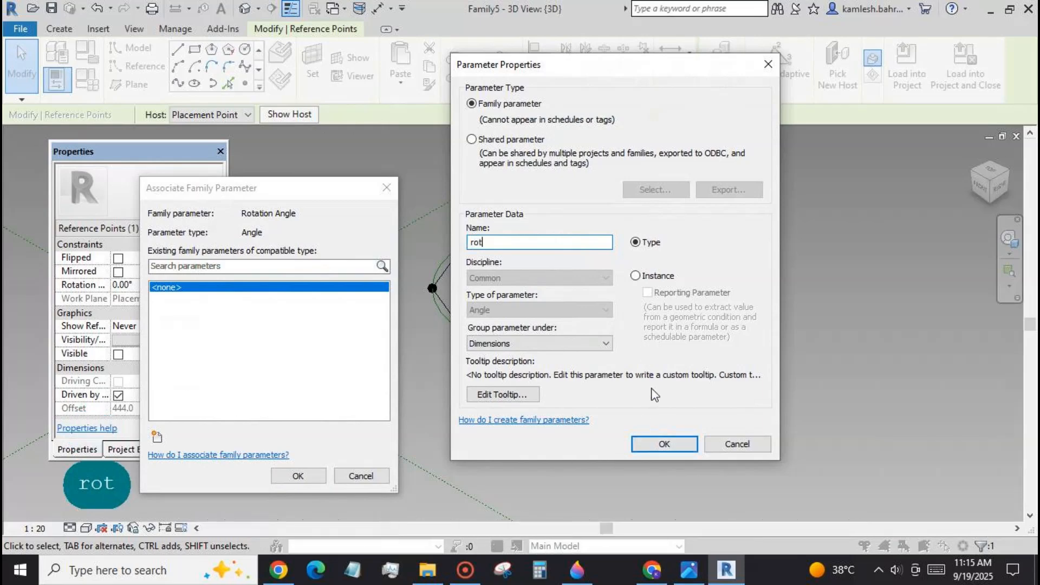
{"action": "left_click", "coordinate": [663, 446]}
{"action": "left_click", "coordinate": [317, 477]}
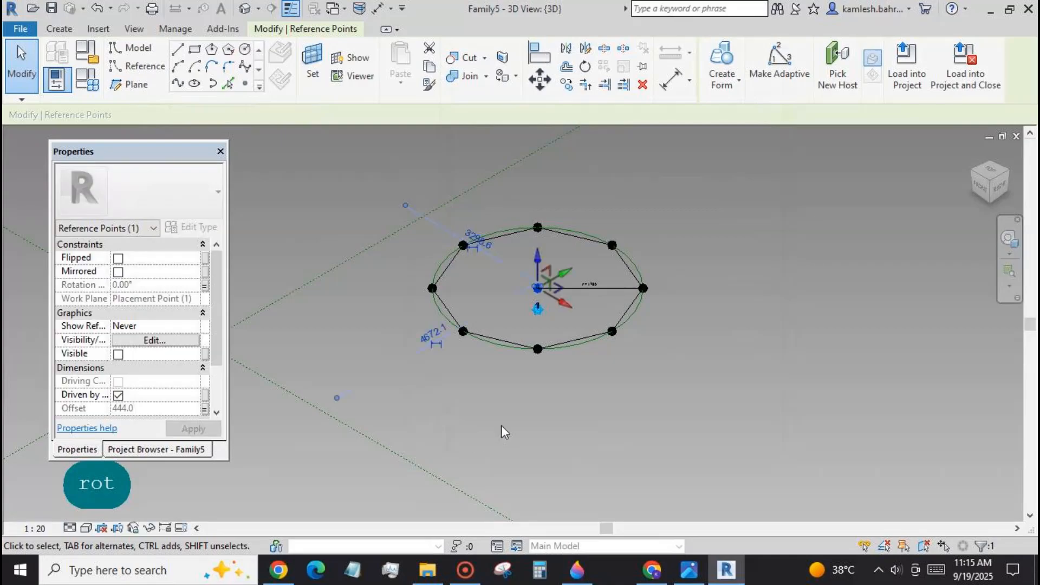
Place four reference points on Ref. Level as the corners of a small rectangle and make them adaptive.
{"action": "left_click", "coordinate": [502, 424]}
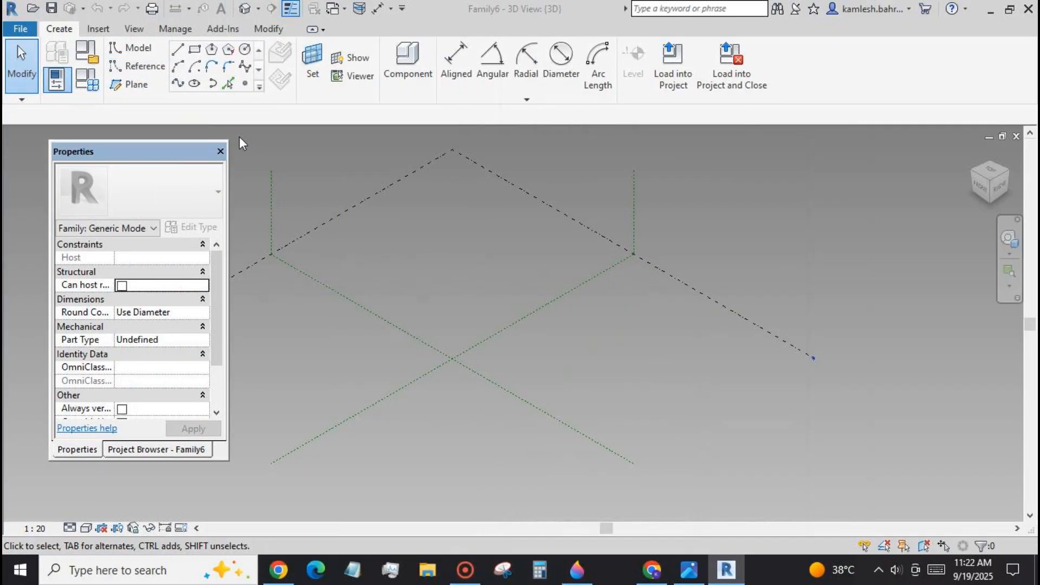
{"action": "left_click", "coordinate": [245, 82]}
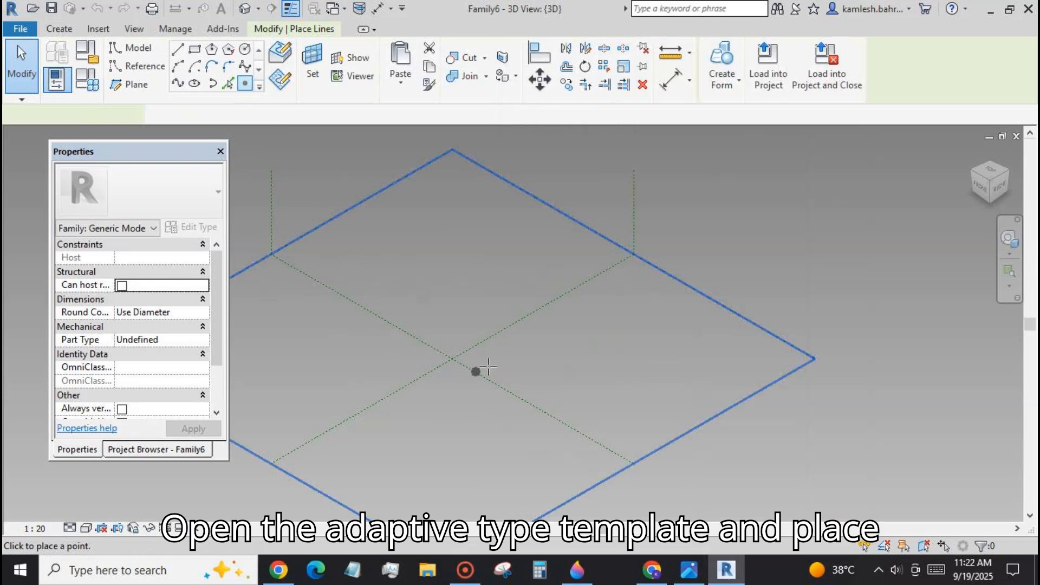
{"action": "left_click", "coordinate": [596, 360]}
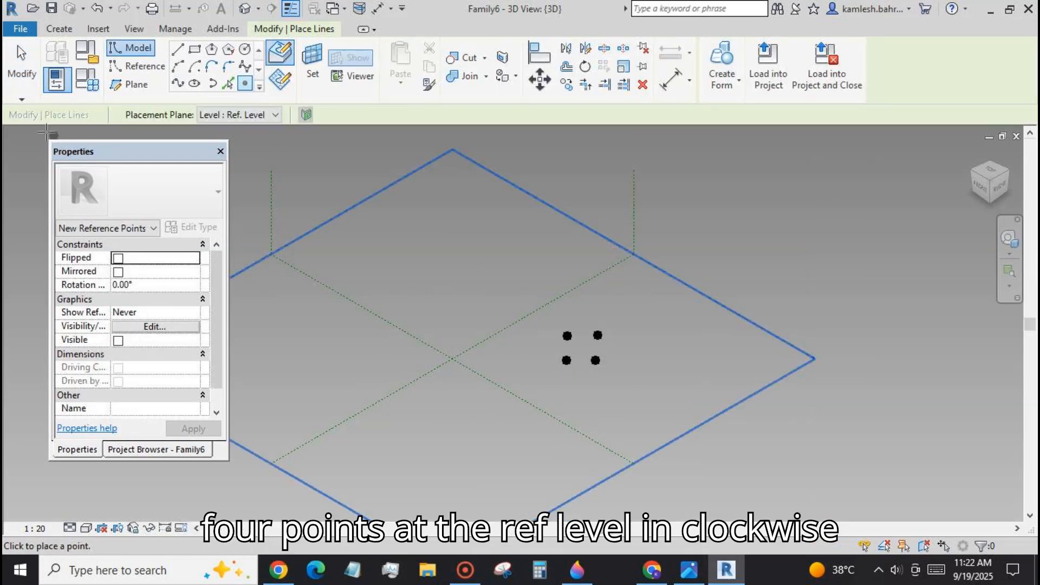
{"action": "left_click", "coordinate": [22, 60]}
{"action": "left_click_drag", "start_coordinate": [544, 321], "coordinate": [612, 383]}
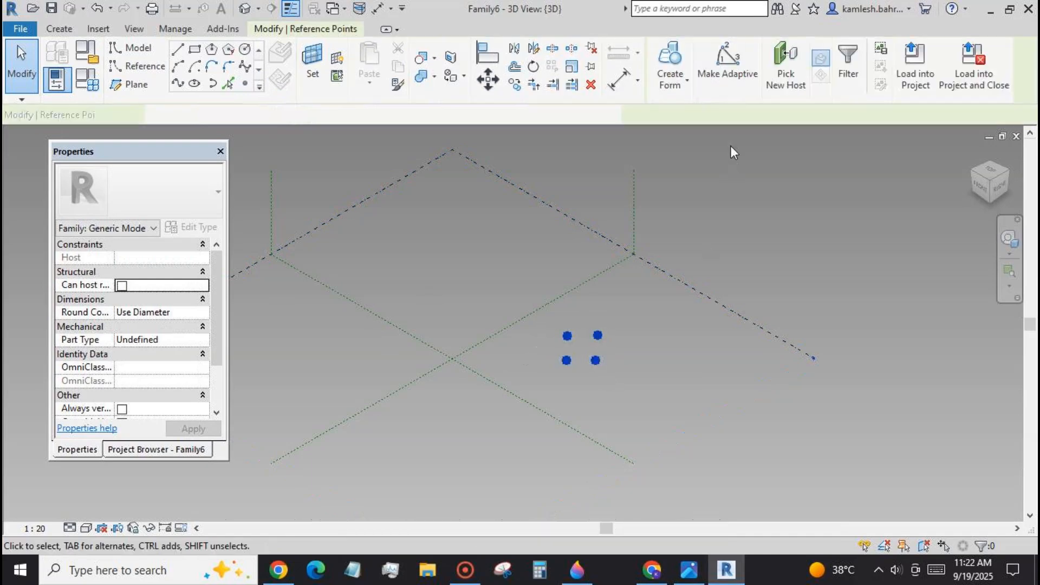
{"action": "left_click", "coordinate": [651, 382]}
Connect neighbouring adaptive points 1 to 4 with Spline Through Points lines to form a closed rectangle.
{"action": "scroll", "coordinate": [593, 356], "scroll_direction": "up", "scroll_amount": 5}
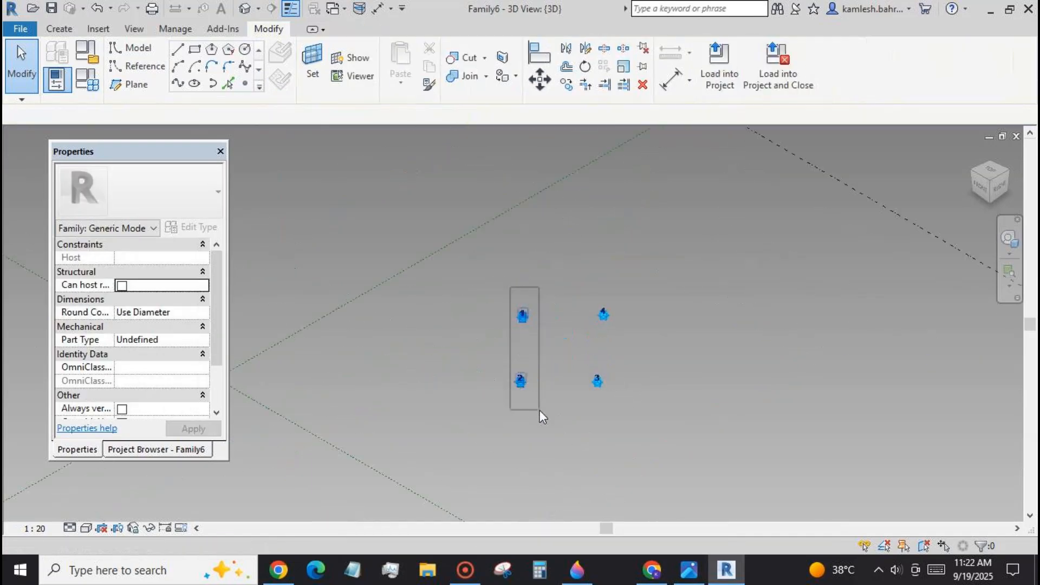
{"action": "left_click_drag", "start_coordinate": [540, 411], "coordinate": [540, 410]}
{"action": "left_click", "coordinate": [178, 84]}
{"action": "left_click_drag", "start_coordinate": [496, 352], "coordinate": [650, 401]}
{"action": "left_click", "coordinate": [178, 84]}
{"action": "left_click_drag", "start_coordinate": [573, 274], "coordinate": [627, 406]}
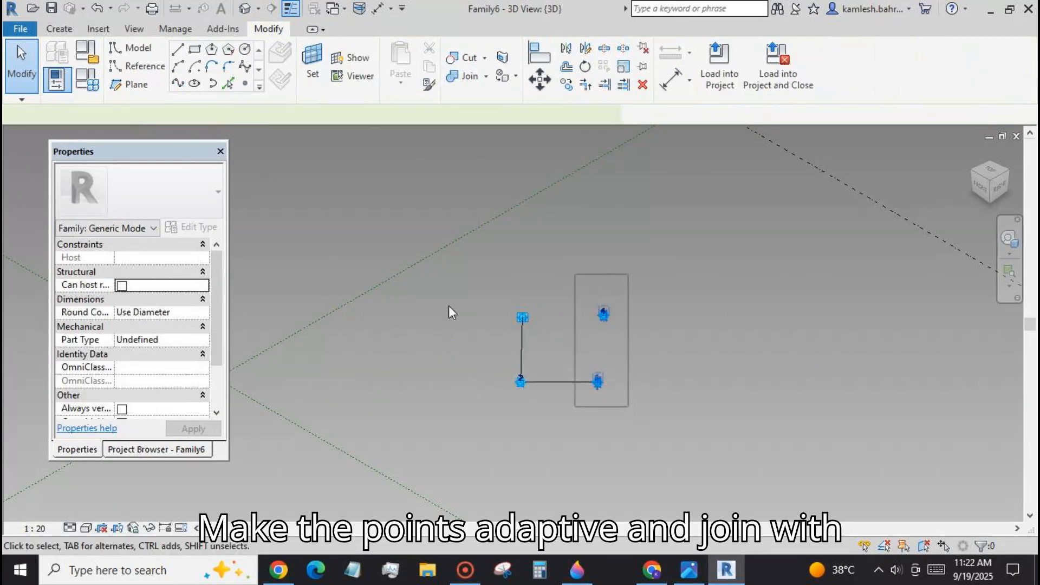
{"action": "left_click", "coordinate": [178, 84]}
{"action": "left_click_drag", "start_coordinate": [470, 279], "coordinate": [661, 379]}
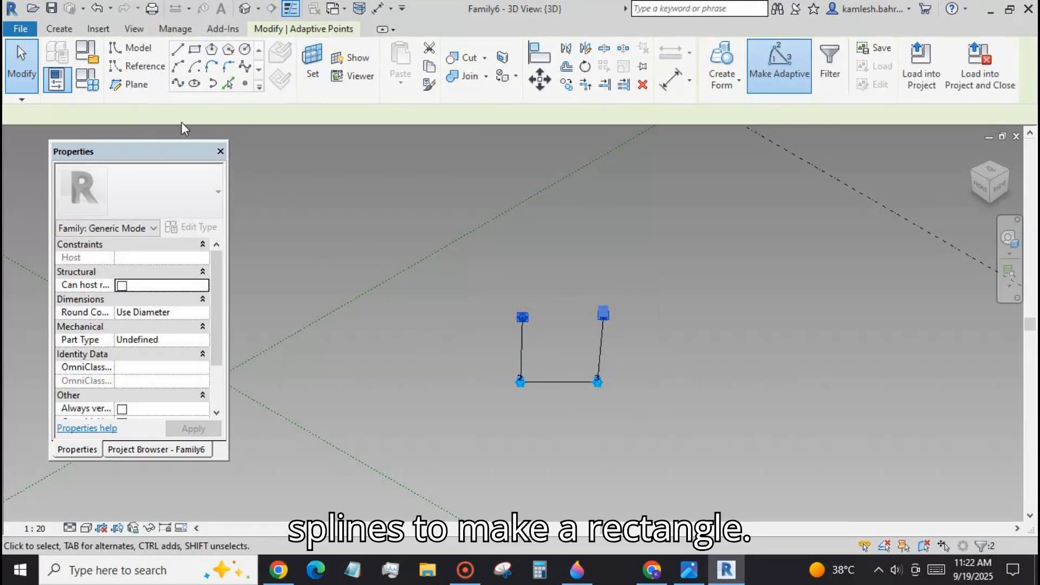
{"action": "left_click", "coordinate": [178, 84]}
{"action": "left_click", "coordinate": [459, 400]}
Convert the rectangle's four model lines into reference lines.
{"action": "key", "text": "Tab"}
{"action": "left_click", "coordinate": [521, 359]}
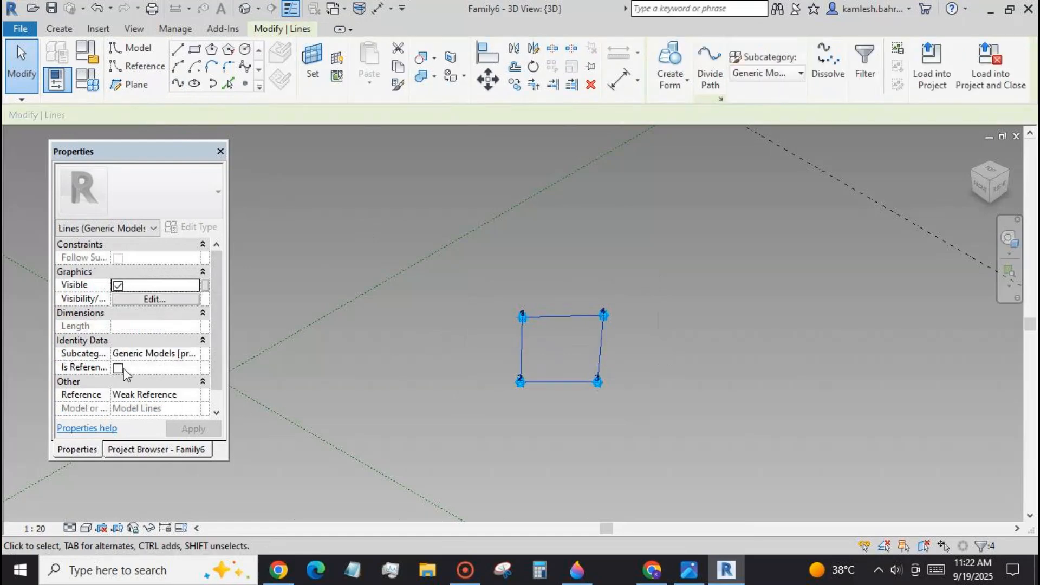
{"action": "left_click", "coordinate": [118, 368]}
{"action": "left_click", "coordinate": [470, 363]}
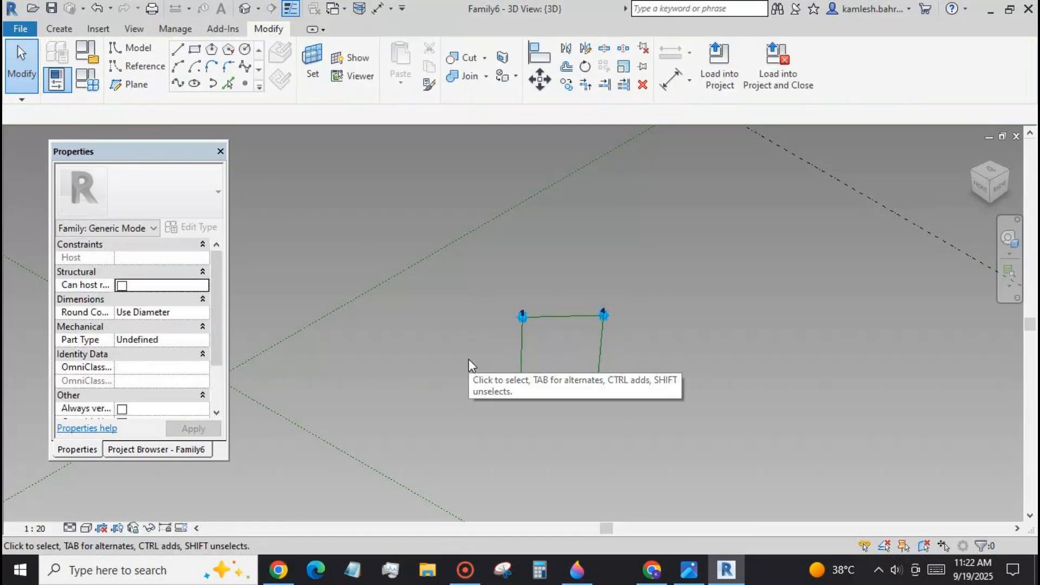
{"action": "scroll", "coordinate": [579, 373], "scroll_direction": "up", "scroll_amount": 3}
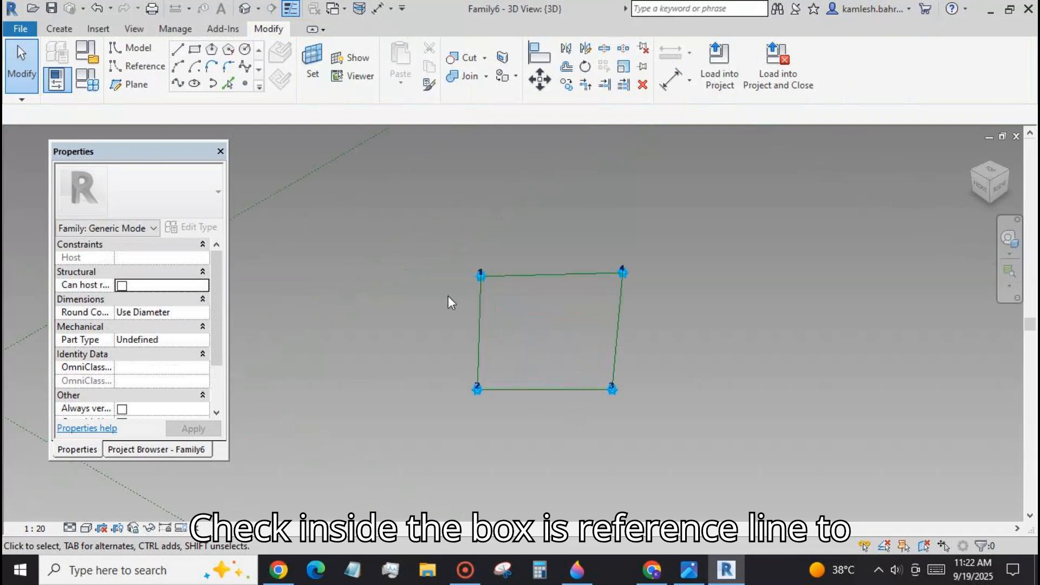
Place one hosted reference point near the middle of each of the rectangle's four reference lines.
{"action": "left_click", "coordinate": [244, 83]}
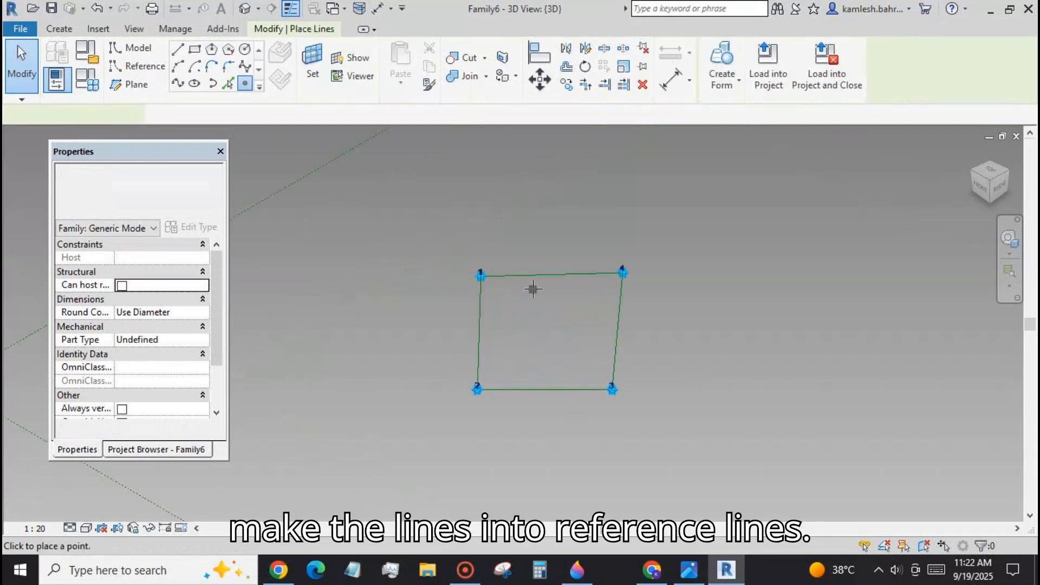
{"action": "left_click", "coordinate": [545, 275]}
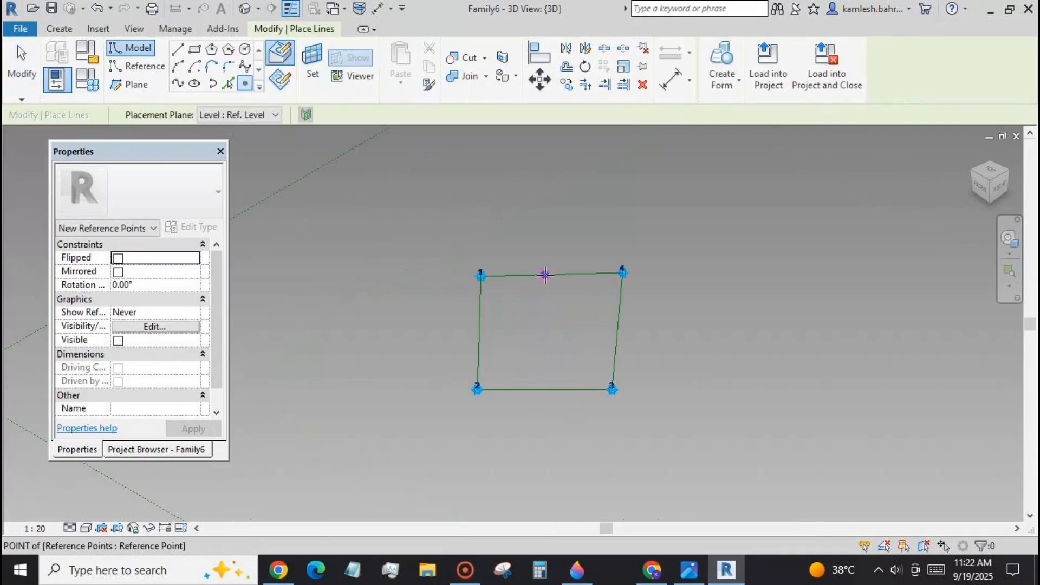
{"action": "left_click", "coordinate": [480, 324]}
{"action": "left_click", "coordinate": [541, 389]}
{"action": "left_click", "coordinate": [619, 309]}
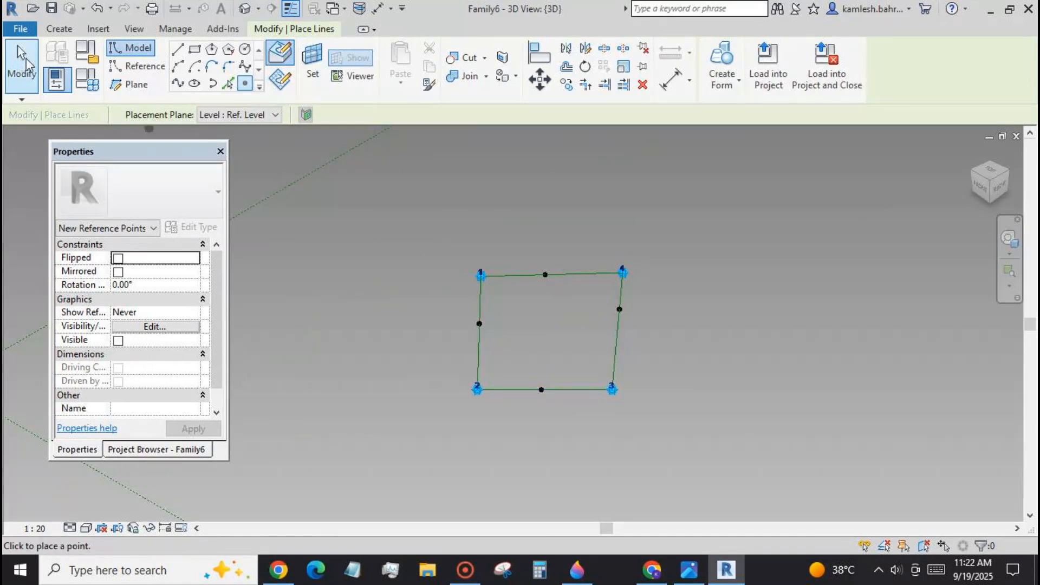
{"action": "left_click", "coordinate": [24, 64]}
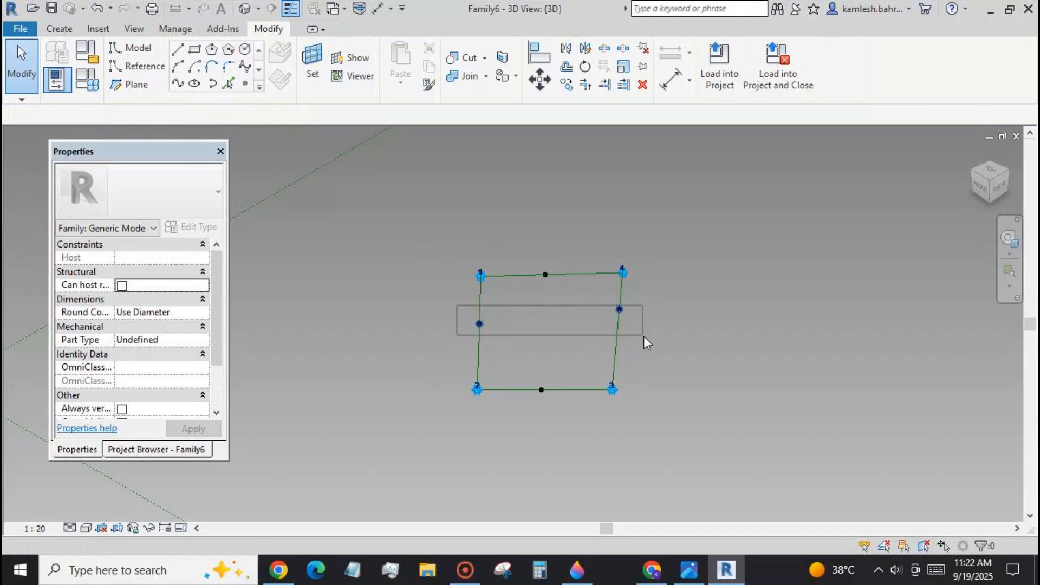
Set the normalized curve parameter of the points on the 1-2 and 3-4 edges to 0.5.
{"action": "left_click_drag", "start_coordinate": [643, 336], "coordinate": [644, 337]}
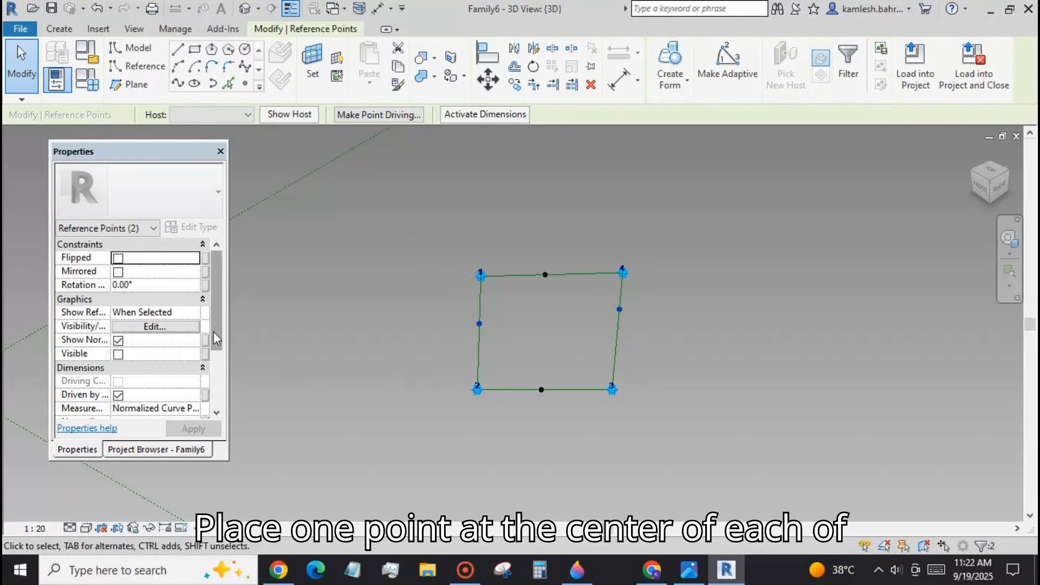
{"action": "scroll", "coordinate": [216, 339], "scroll_direction": "down", "scroll_amount": 3}
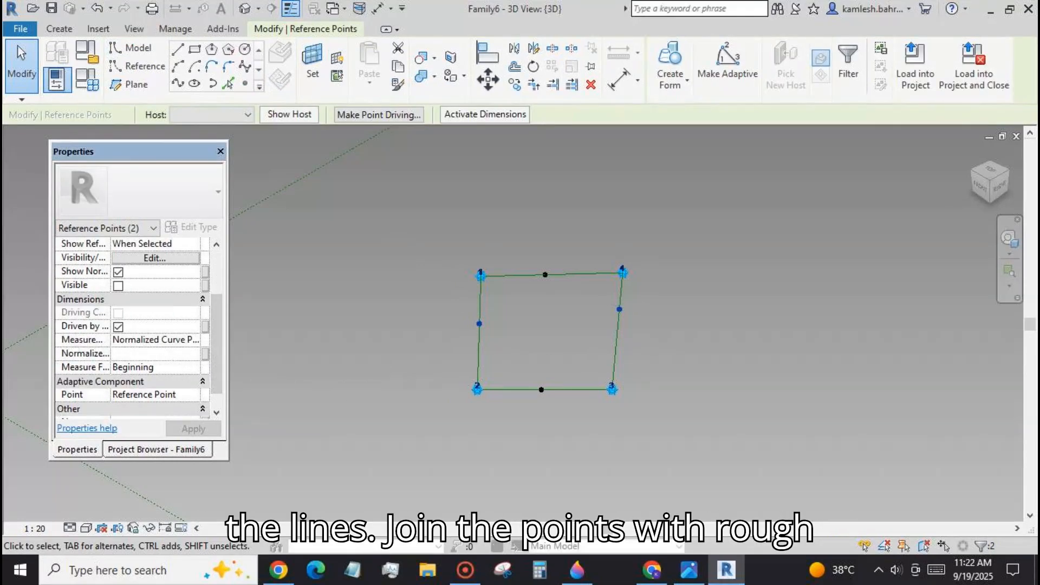
{"action": "type", "text": "0.500000"}
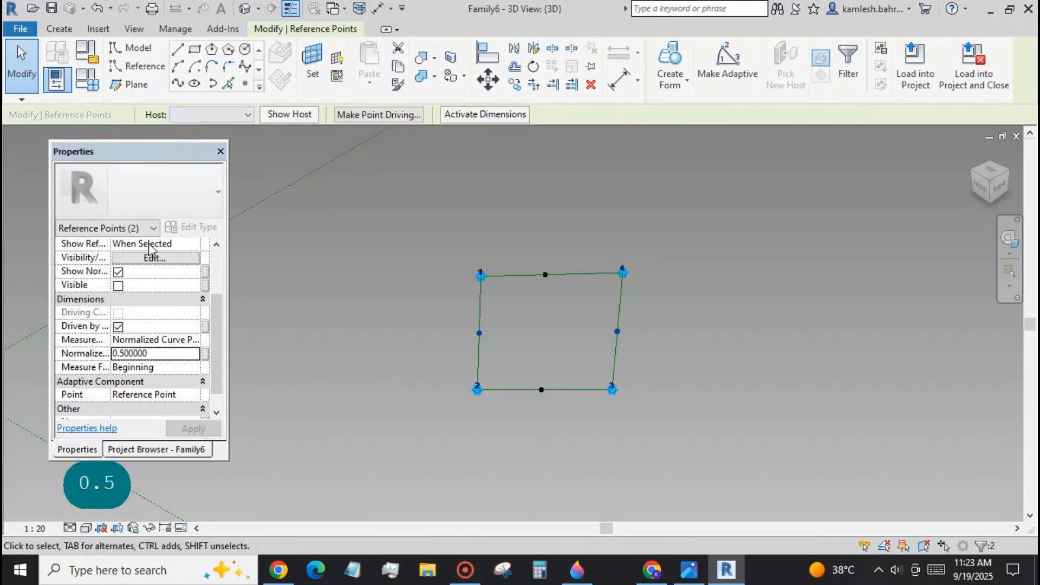
Connect the midpoints of the 1-2 and 3-4 edges with a spline and make it a reference line.
{"action": "left_click", "coordinate": [177, 83]}
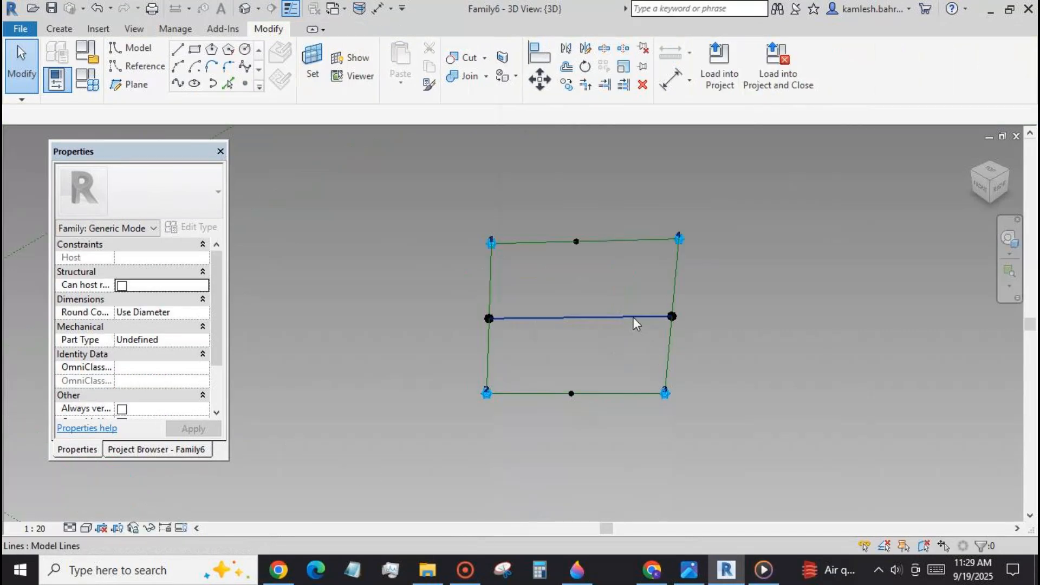
{"action": "left_click", "coordinate": [633, 317]}
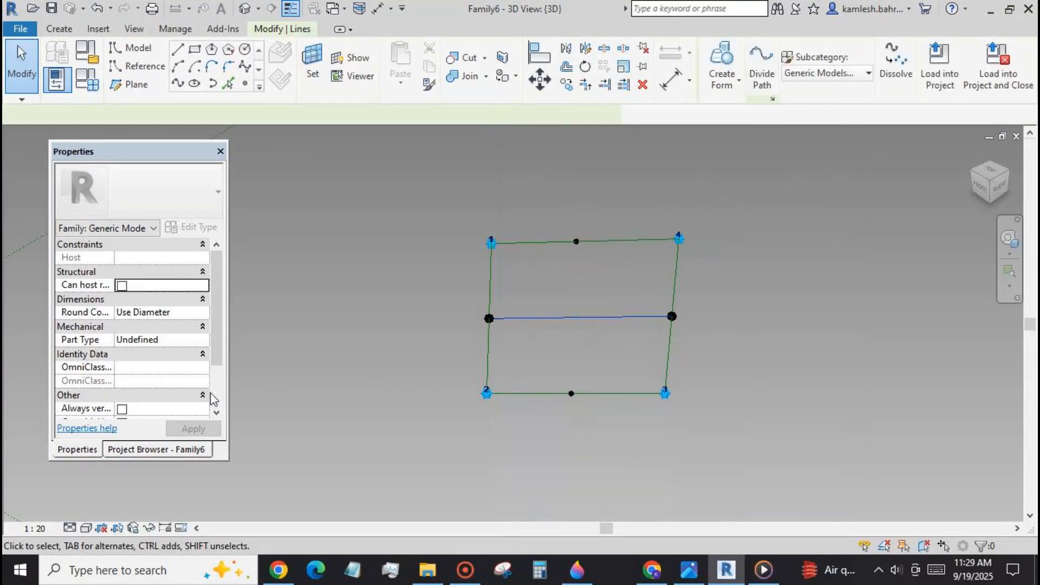
{"action": "left_click", "coordinate": [118, 368]}
{"action": "left_click", "coordinate": [318, 288]}
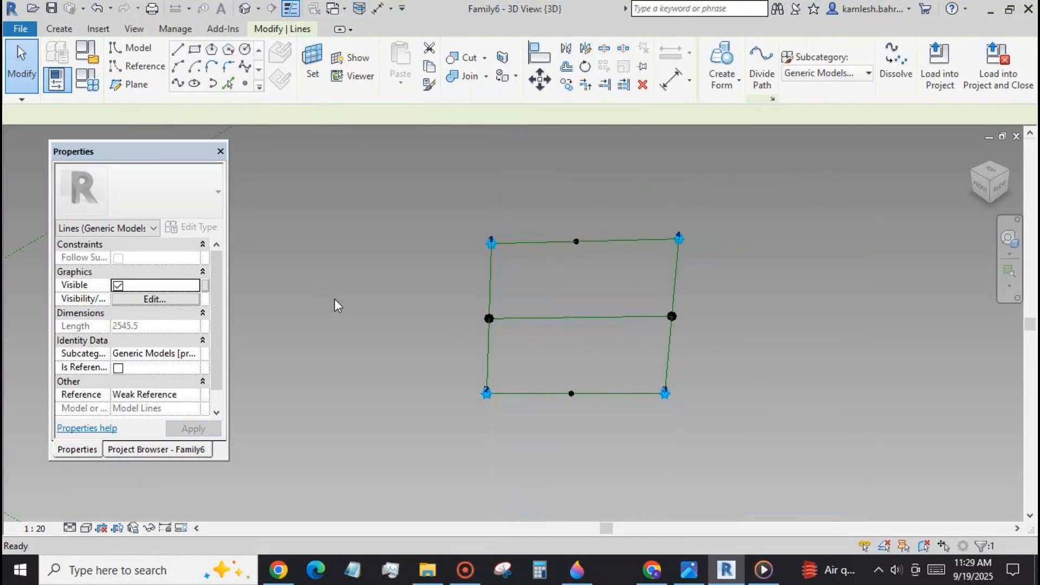
Set the normalized curve parameter of the points on the 1-4 and 2-3 edges to 0.5.
{"action": "left_click_drag", "start_coordinate": [549, 200], "coordinate": [586, 406]}
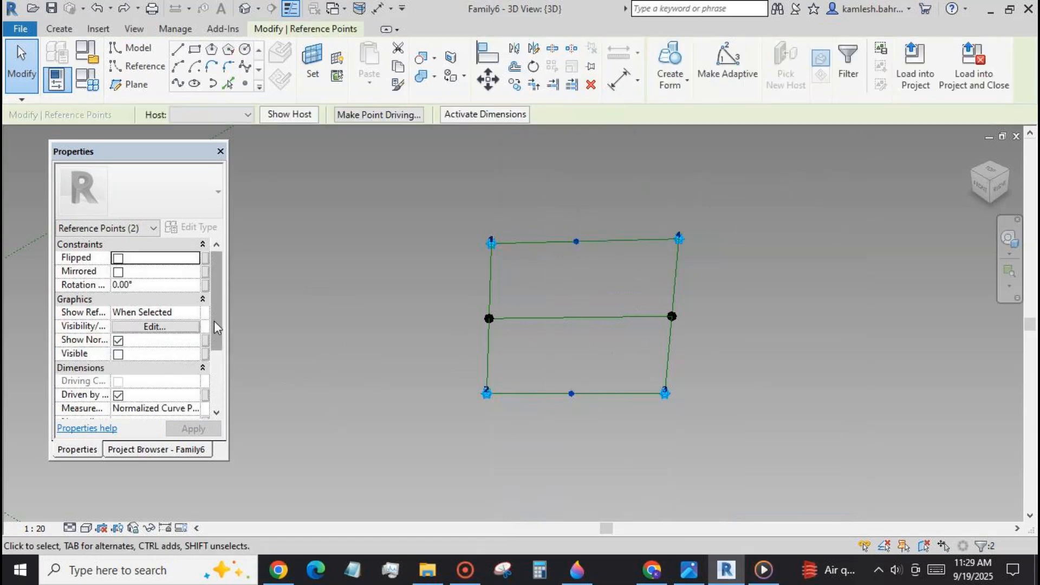
{"action": "scroll", "coordinate": [184, 373], "scroll_direction": "down", "scroll_amount": 2}
{"action": "type", "text": "0.5"}
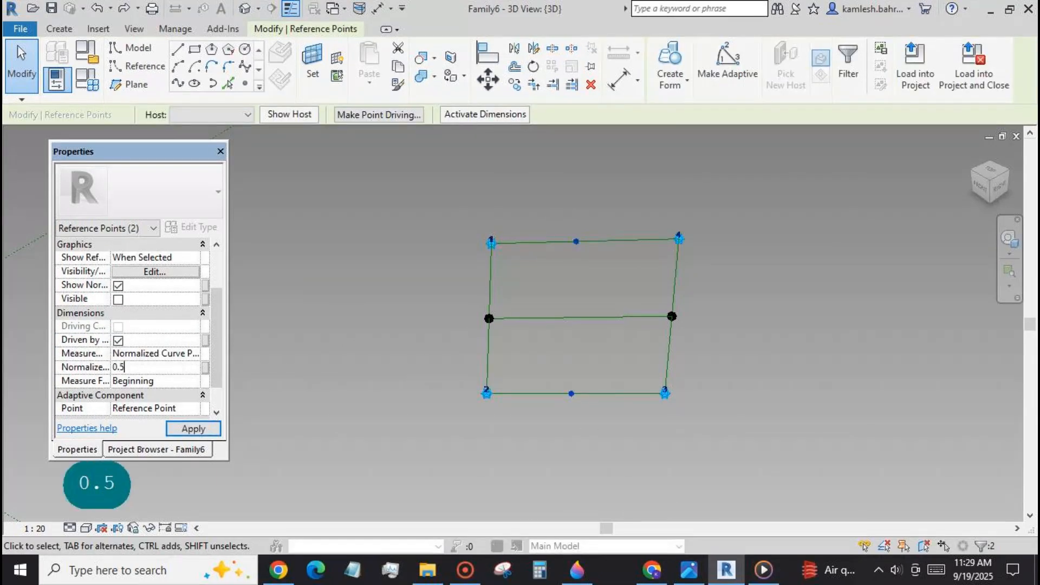
{"action": "left_click", "coordinate": [190, 428]}
Connect the midpoints of the 1-4 and 2-3 edges with a spline and make it a reference line.
{"action": "left_click", "coordinate": [178, 84]}
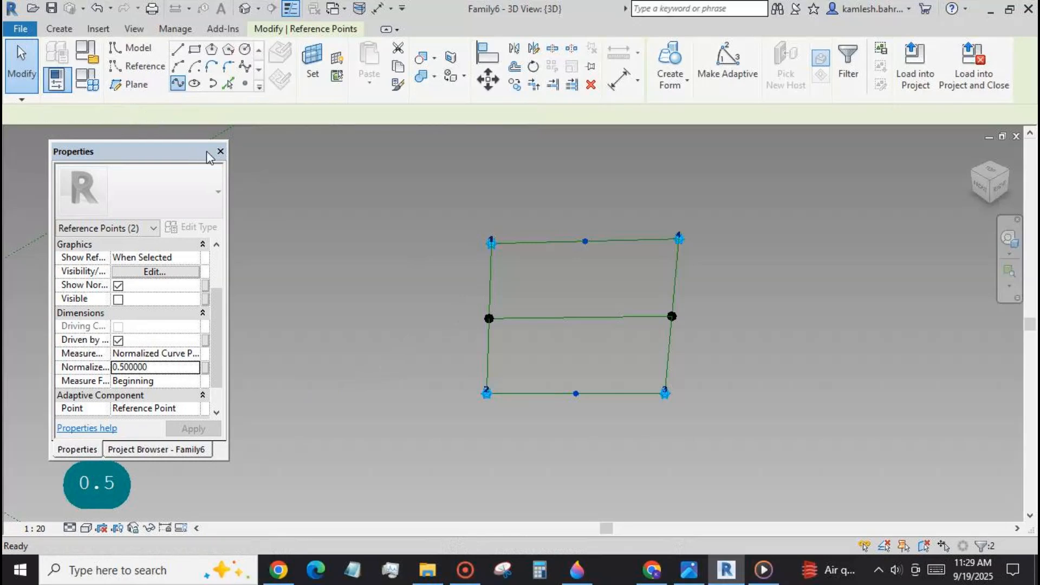
{"action": "left_click", "coordinate": [118, 354]}
{"action": "left_click", "coordinate": [356, 298]}
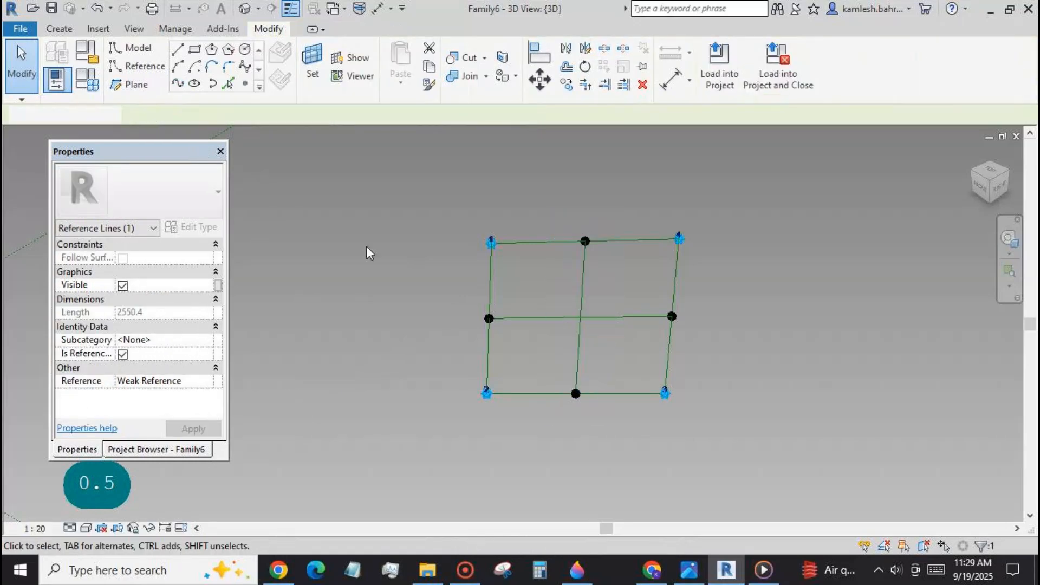
Place a point on the centre line joining edges 1-4 and 2-3, and host it at the intersection with the other centre line.
{"action": "left_click", "coordinate": [245, 84]}
{"action": "left_click", "coordinate": [583, 277]}
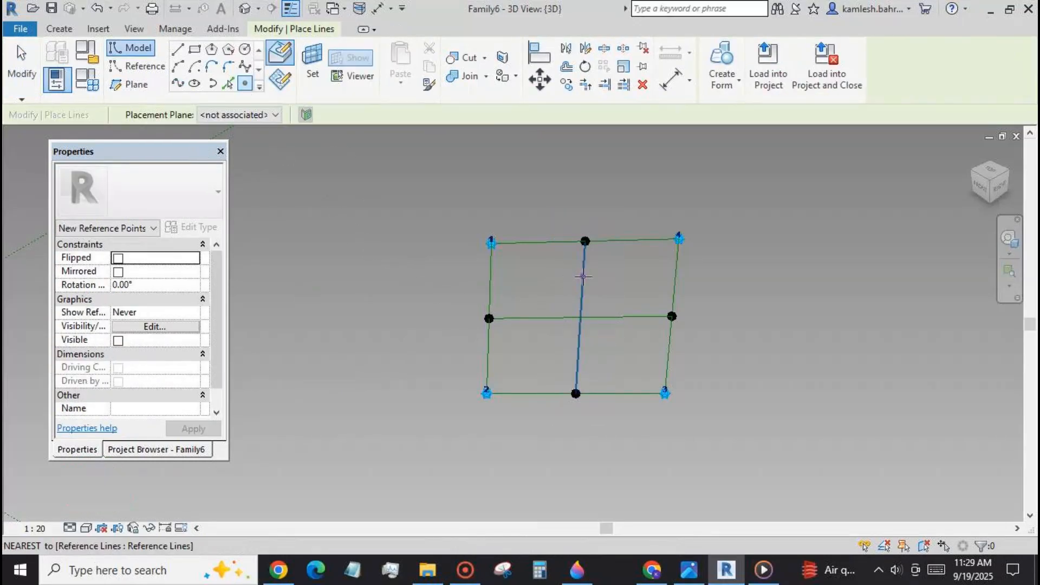
{"action": "key", "text": "Escape"}
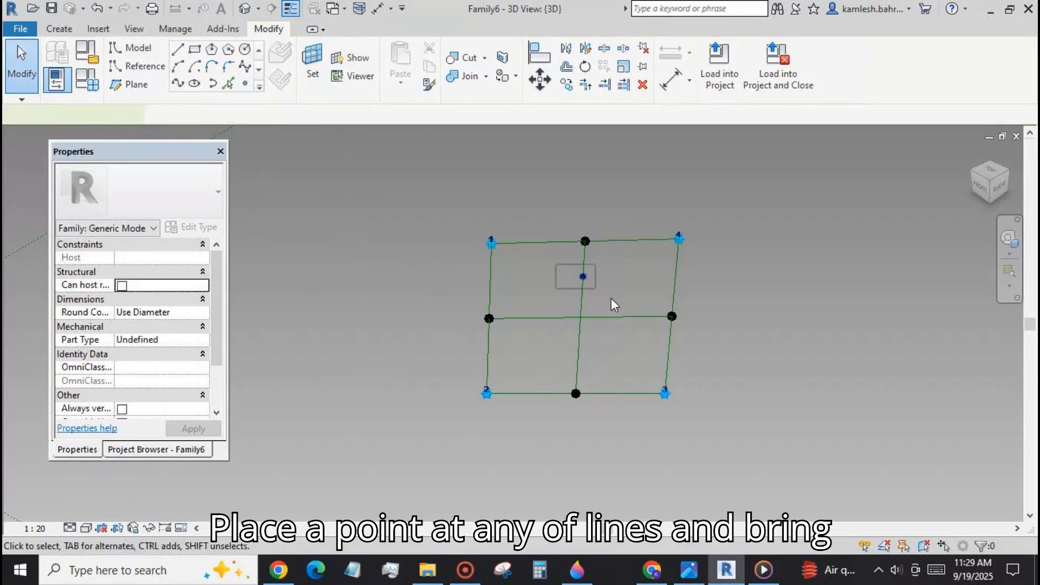
{"action": "left_click", "coordinate": [583, 276]}
{"action": "left_click", "coordinate": [390, 115]}
{"action": "left_click", "coordinate": [516, 320]}
{"action": "left_click", "coordinate": [392, 353]}
Set the work plane to the central reference point's plane lying along the rectangle and show it.
{"action": "left_click", "coordinate": [312, 65]}
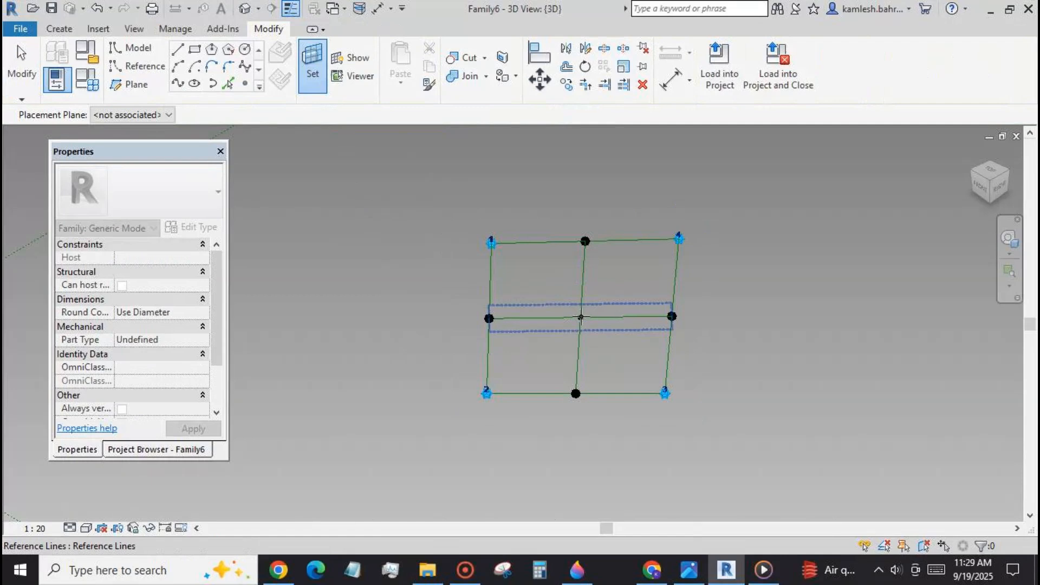
{"action": "key", "text": "Tab"}
{"action": "key", "text": "Tab"}
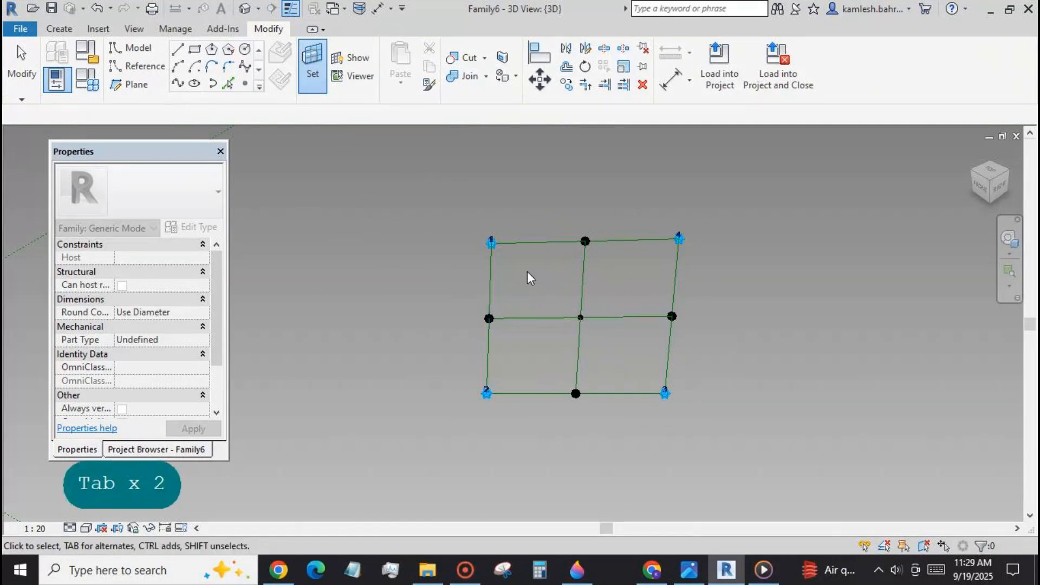
{"action": "left_click", "coordinate": [568, 307]}
{"action": "left_click", "coordinate": [358, 58]}
{"action": "scroll", "coordinate": [572, 325], "scroll_direction": "down", "scroll_amount": 3}
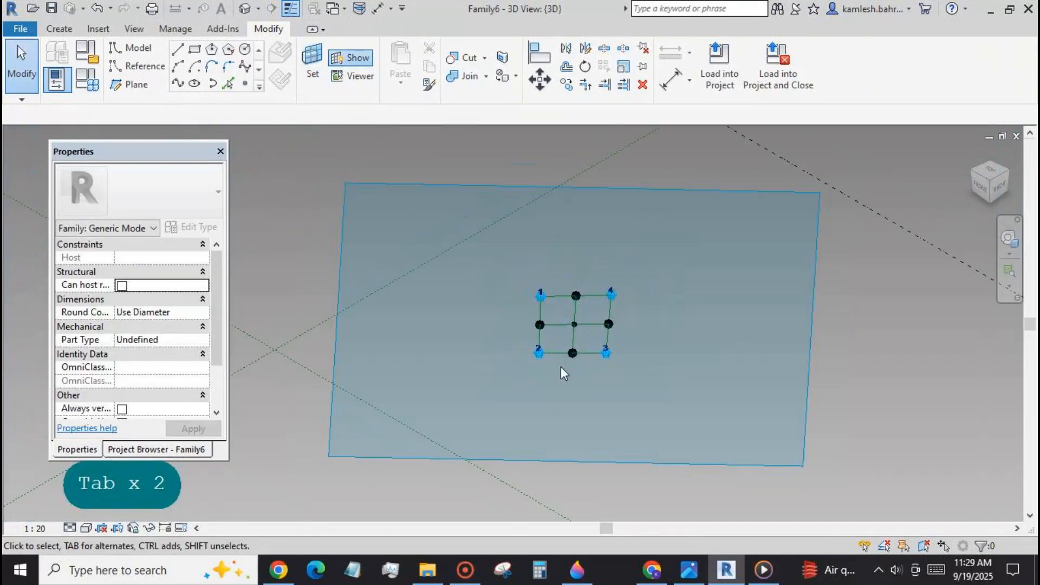
{"action": "scroll", "coordinate": [622, 325], "scroll_direction": "up", "scroll_amount": 2}
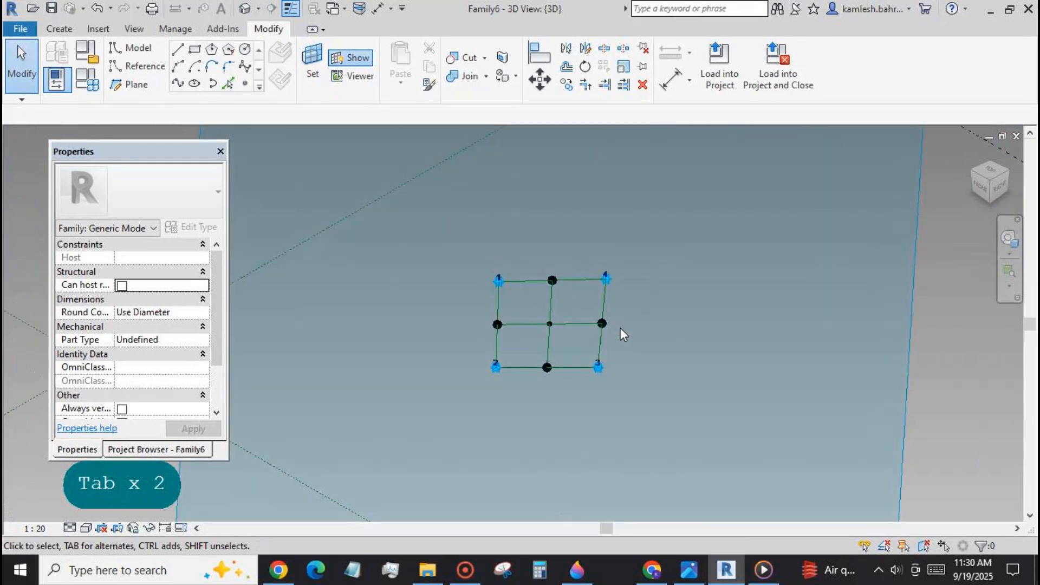
{"action": "scroll", "coordinate": [581, 333], "scroll_direction": "up", "scroll_amount": 2}
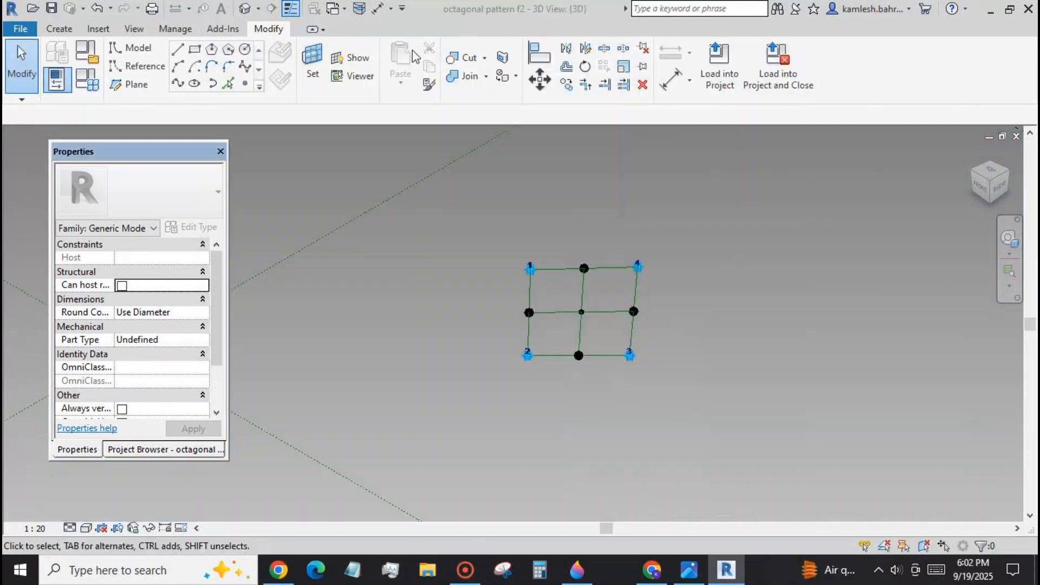
Switch to the octagonal pattern f1 family and load it into octagonal pattern f2.rfa.
{"action": "left_click", "coordinate": [333, 9]}
{"action": "left_click", "coordinate": [255, 63]}
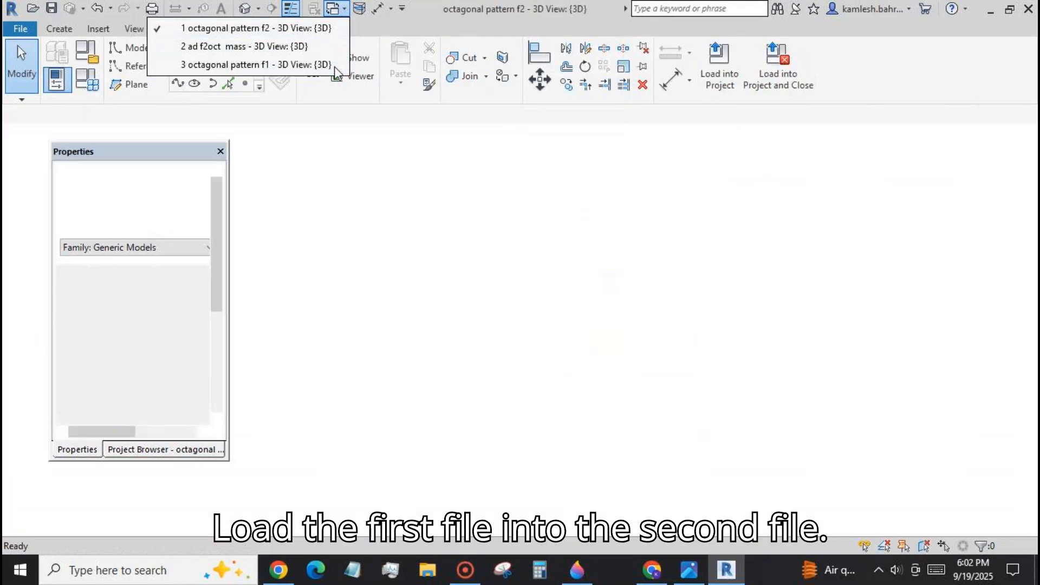
{"action": "left_click", "coordinate": [720, 68]}
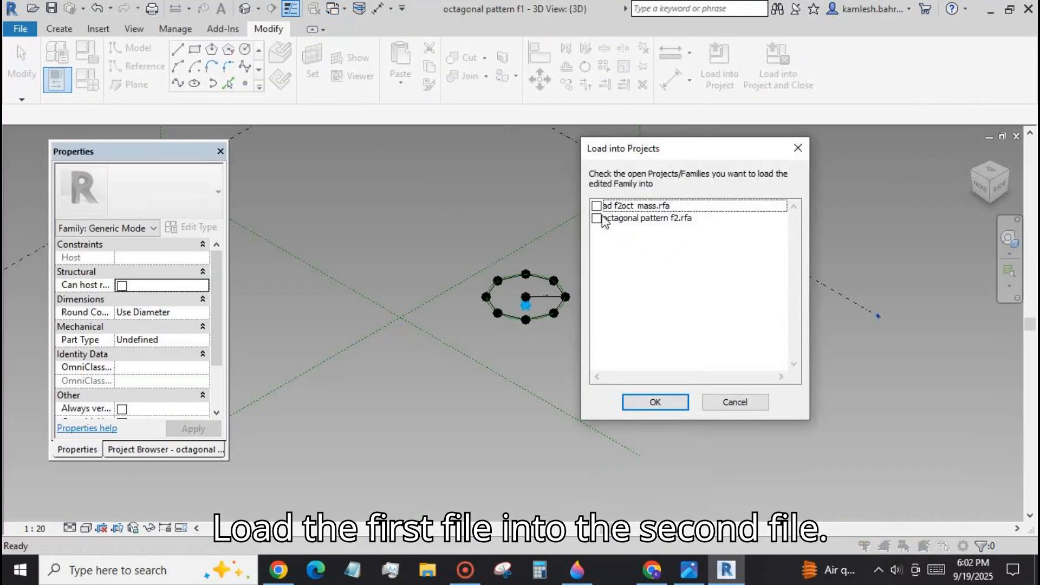
{"action": "left_click", "coordinate": [597, 218]}
{"action": "left_click", "coordinate": [656, 402]}
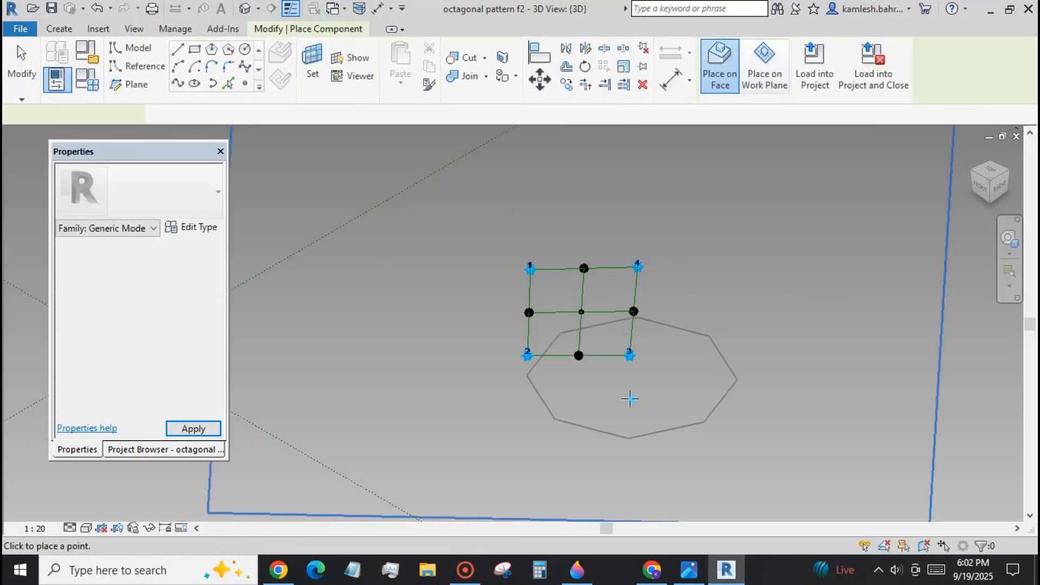
Place an octagonal pattern f1 component on the rectangle's central reference point.
{"action": "left_click", "coordinate": [581, 313]}
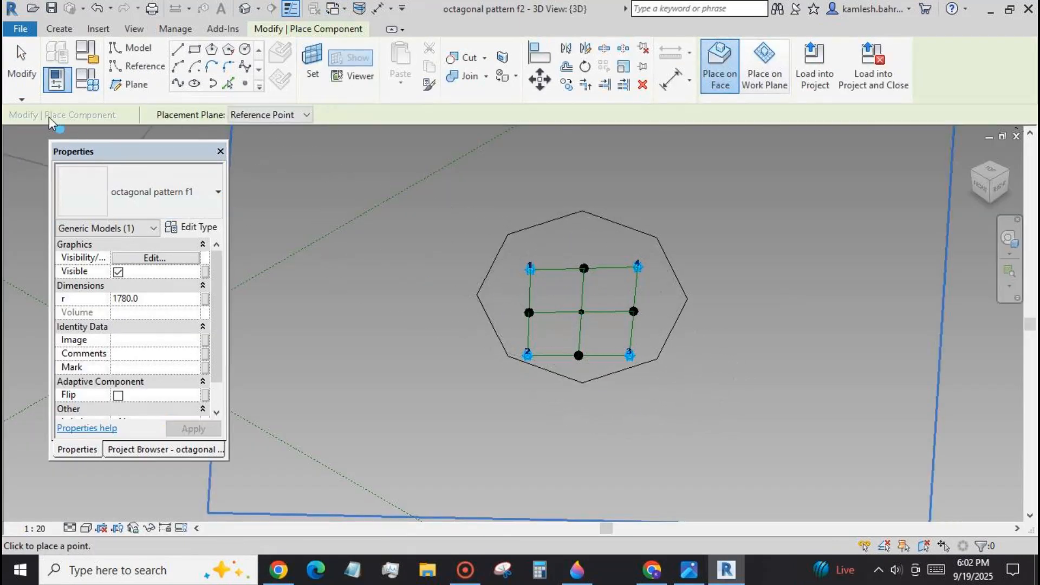
{"action": "key", "text": "Escape"}
{"action": "middle_click_drag", "start_coordinate": [512, 404], "coordinate": [609, 241], "text": "shift"}
Switch to the octagonal pattern f1 family and turn on its Always vertical option.
{"action": "left_click", "coordinate": [342, 12]}
{"action": "left_click", "coordinate": [260, 32]}
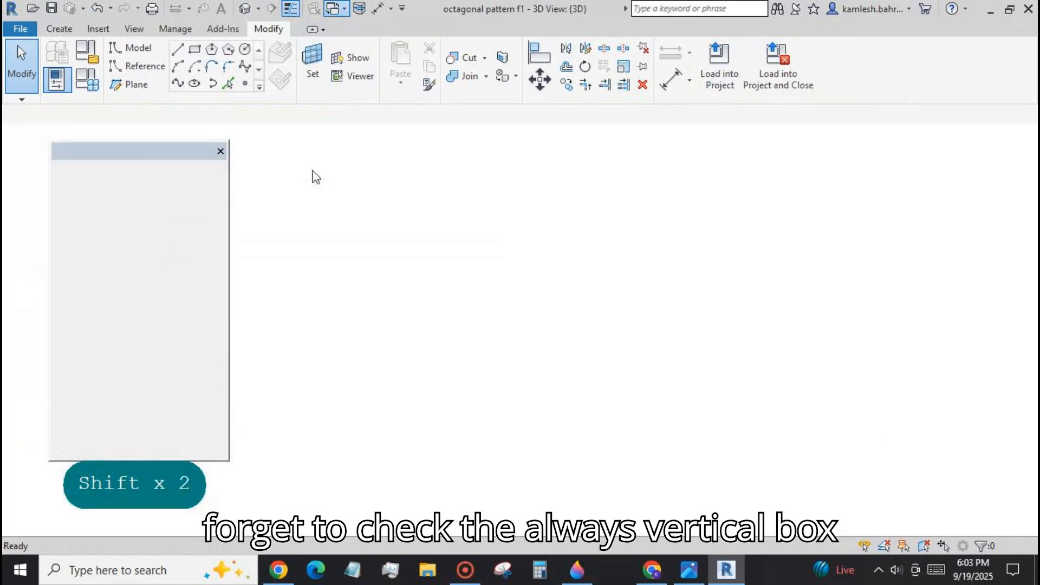
{"action": "scroll", "coordinate": [212, 327], "scroll_direction": "down", "scroll_amount": 2}
{"action": "left_click", "coordinate": [123, 355]}
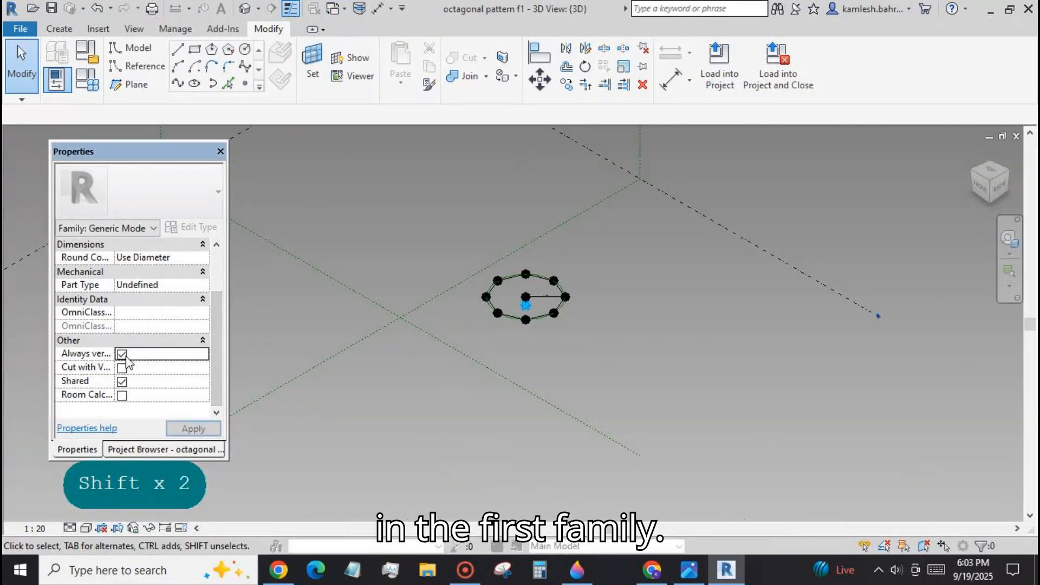
{"action": "left_click", "coordinate": [186, 429]}
Reload the edited octagon family into octagonal pattern f2.rfa.
{"action": "left_click", "coordinate": [718, 62]}
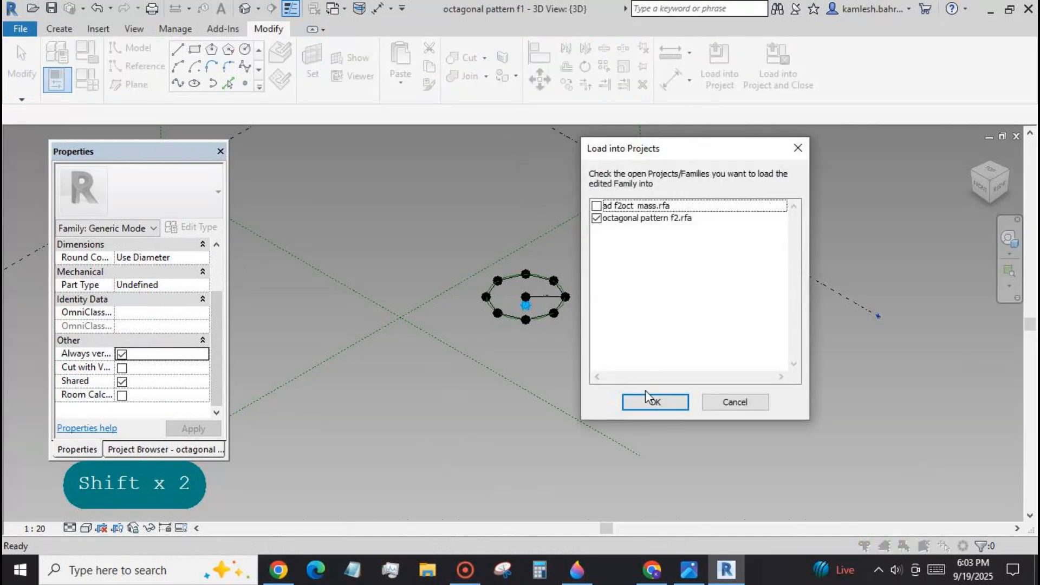
{"action": "left_click", "coordinate": [657, 402]}
{"action": "left_click", "coordinate": [486, 247]}
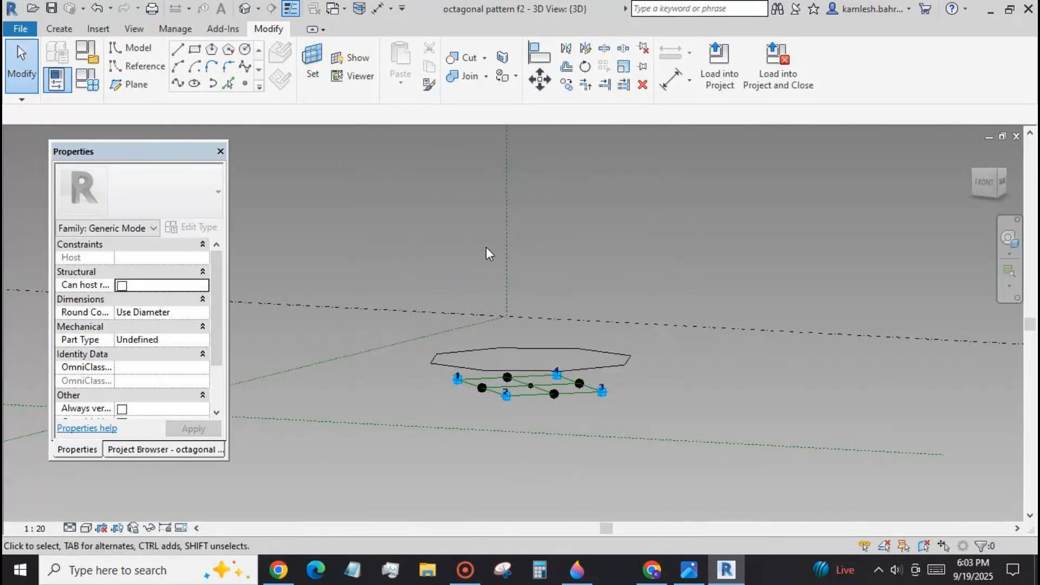
Associate the placed octagon's radius r with a new instance family parameter named r1.
{"action": "left_click", "coordinate": [436, 361]}
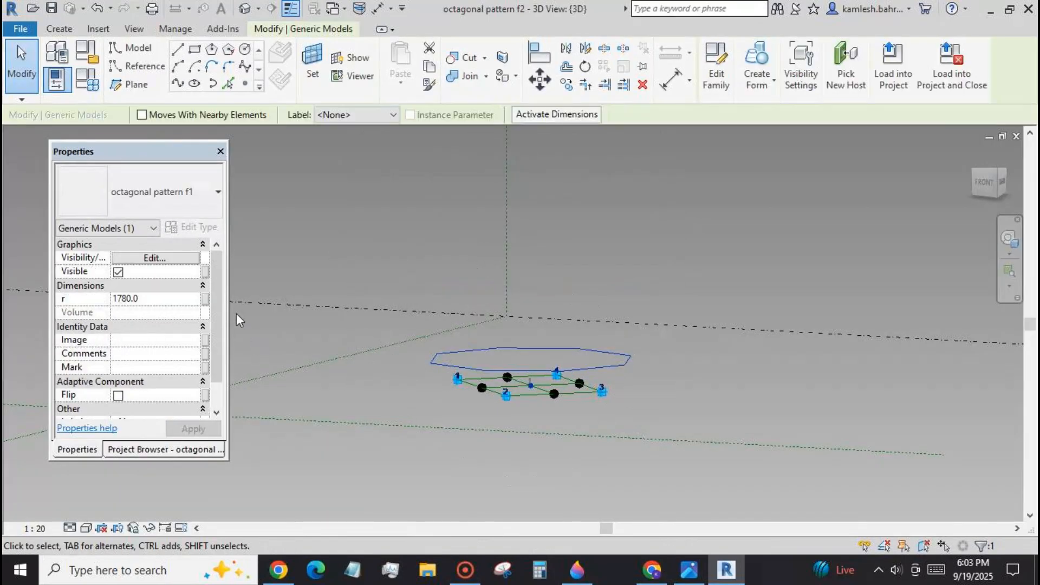
{"action": "left_click", "coordinate": [205, 298]}
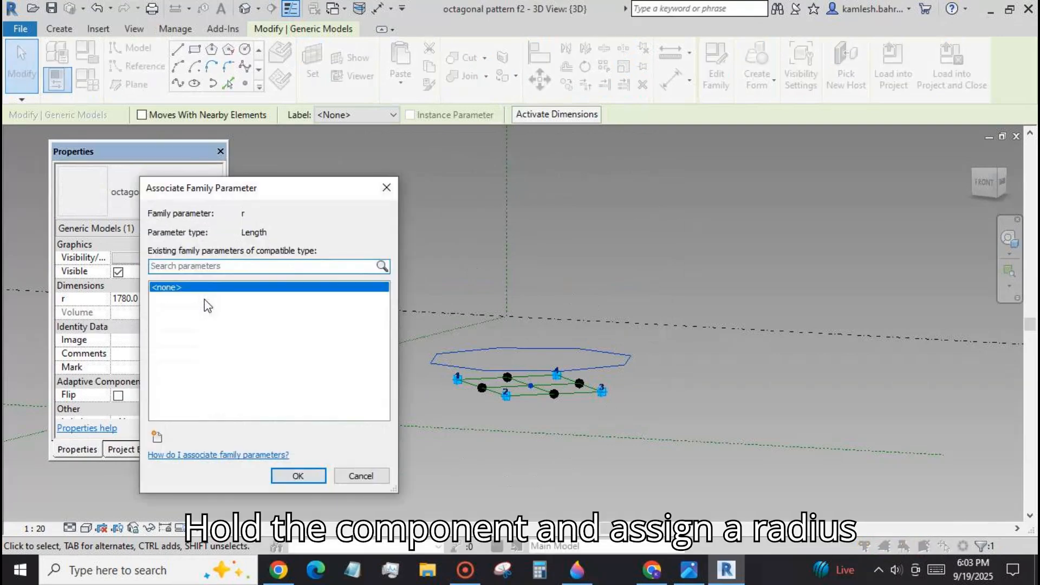
{"action": "type", "text": "r1"}
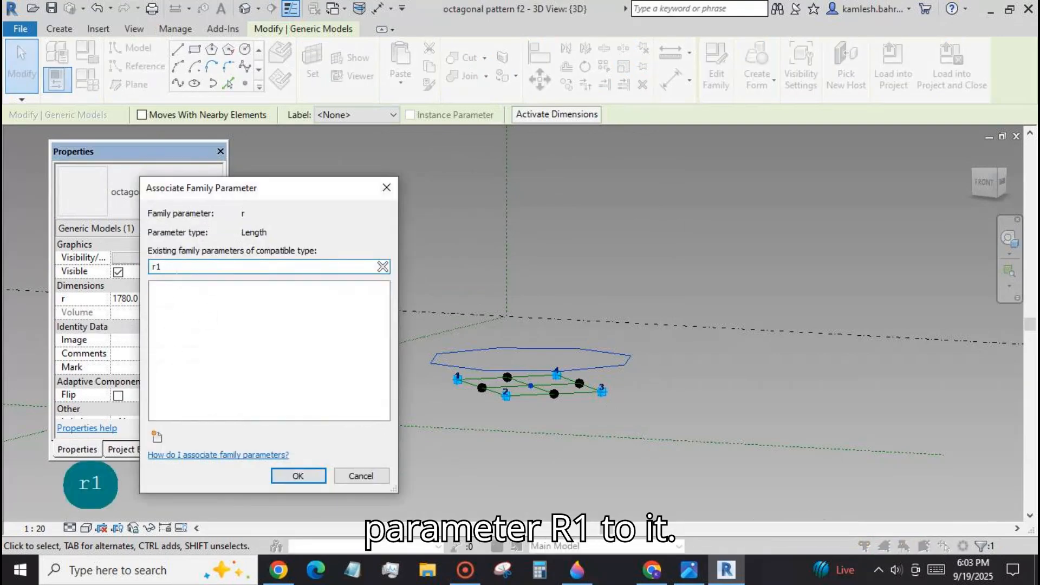
{"action": "key", "text": "BackSpace"}
{"action": "left_click", "coordinate": [156, 436]}
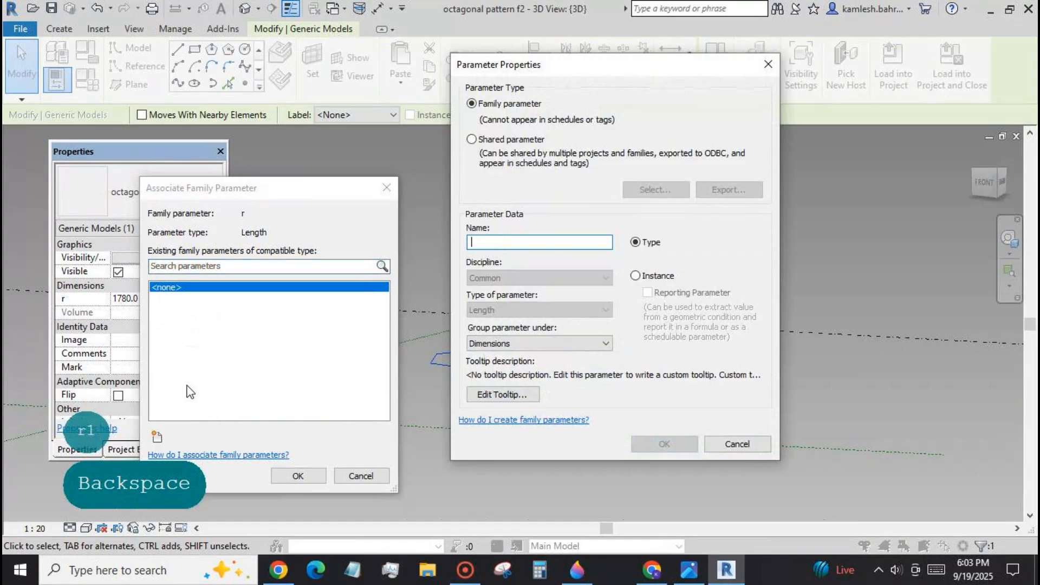
{"action": "type", "text": "r1"}
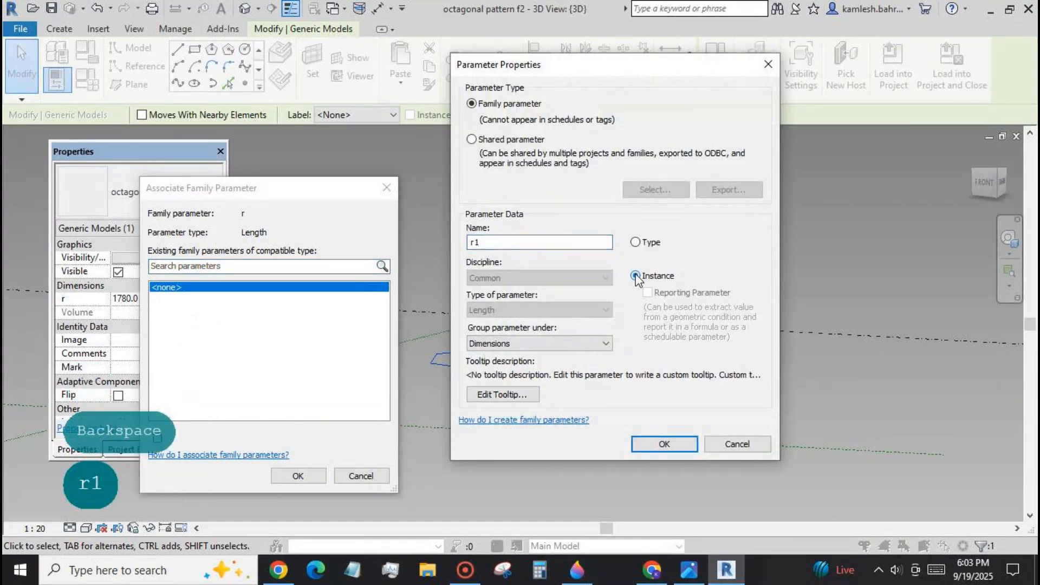
{"action": "left_click", "coordinate": [664, 444]}
{"action": "left_click", "coordinate": [305, 479]}
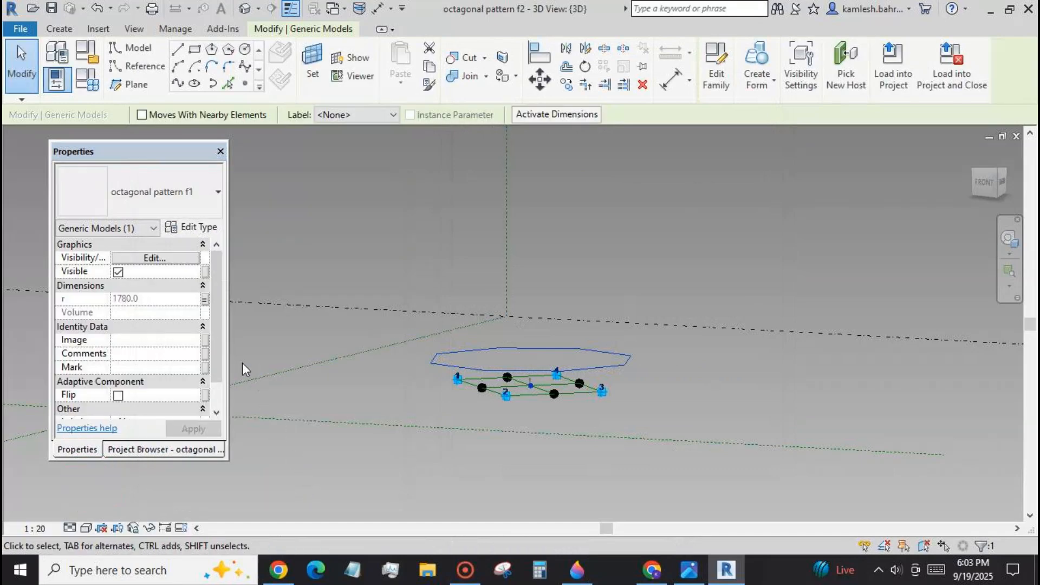
Place a second octagonal pattern f1 component on the rectangle's central reference point, accepting the overlap with the first.
{"action": "left_click", "coordinate": [68, 32]}
{"action": "middle_click_drag", "start_coordinate": [630, 239], "coordinate": [645, 441], "text": "shift"}
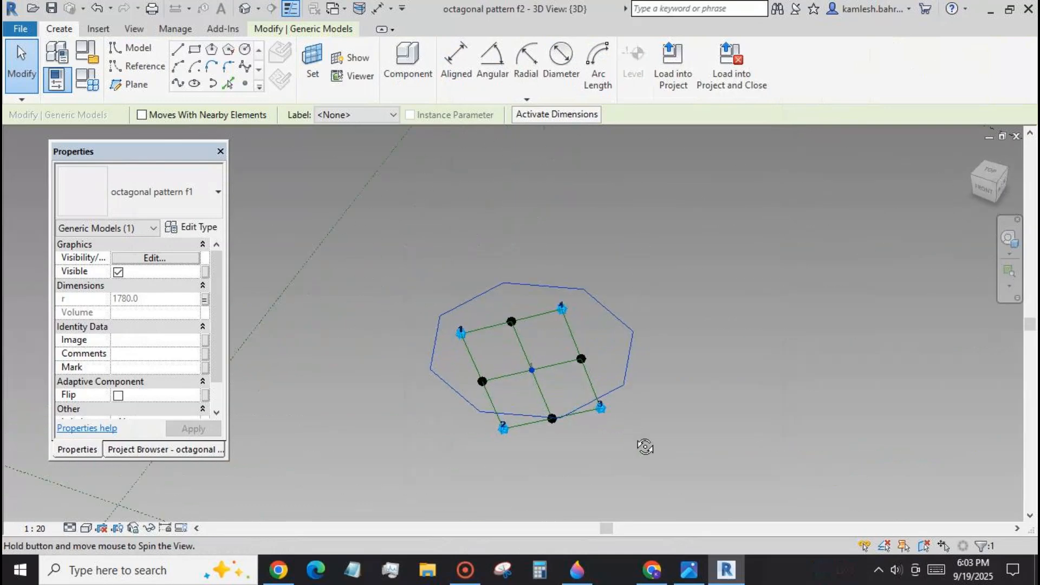
{"action": "left_click", "coordinate": [406, 70]}
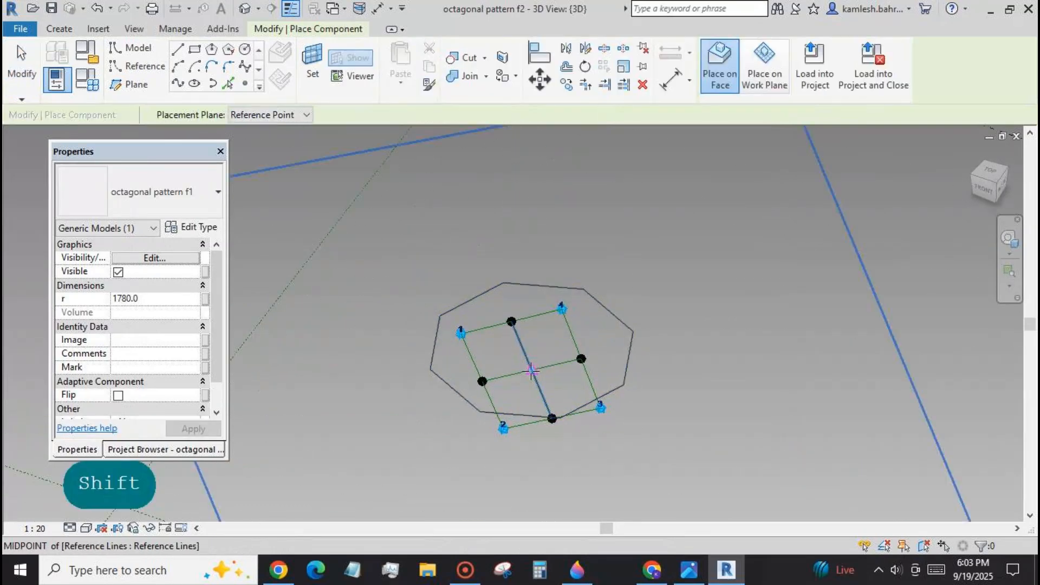
{"action": "left_click", "coordinate": [531, 370]}
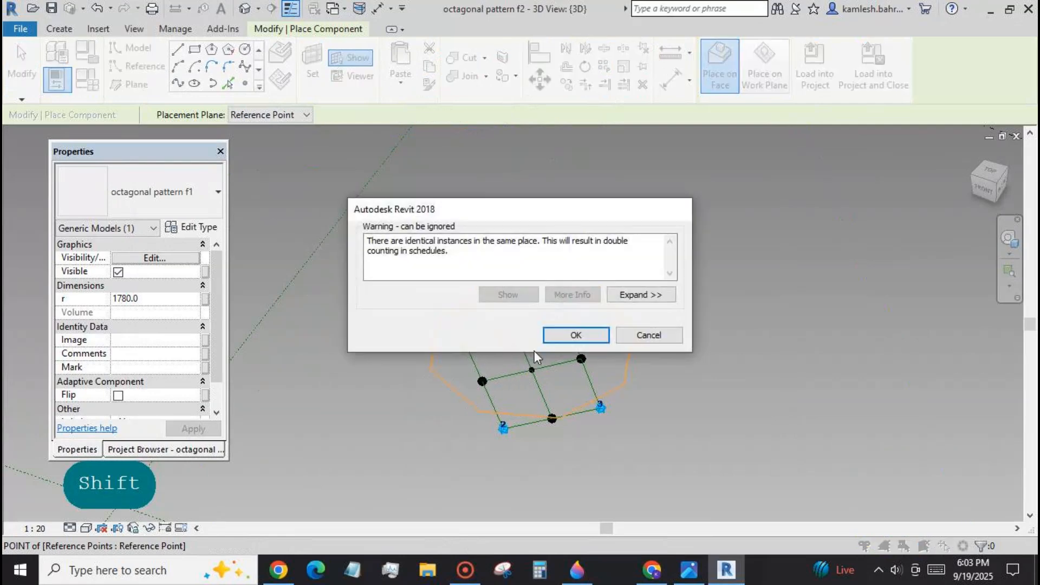
{"action": "left_click", "coordinate": [562, 336]}
{"action": "key", "text": "Escape"}
{"action": "key", "text": "Escape"}
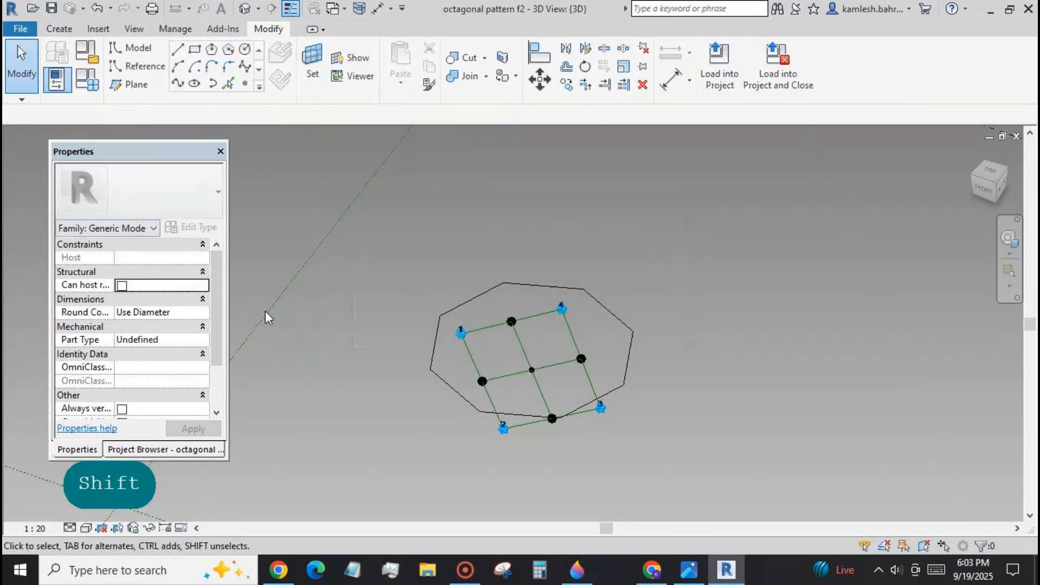
Associate the second octagon's radius r with a new family parameter named r2.
{"action": "left_click", "coordinate": [434, 355]}
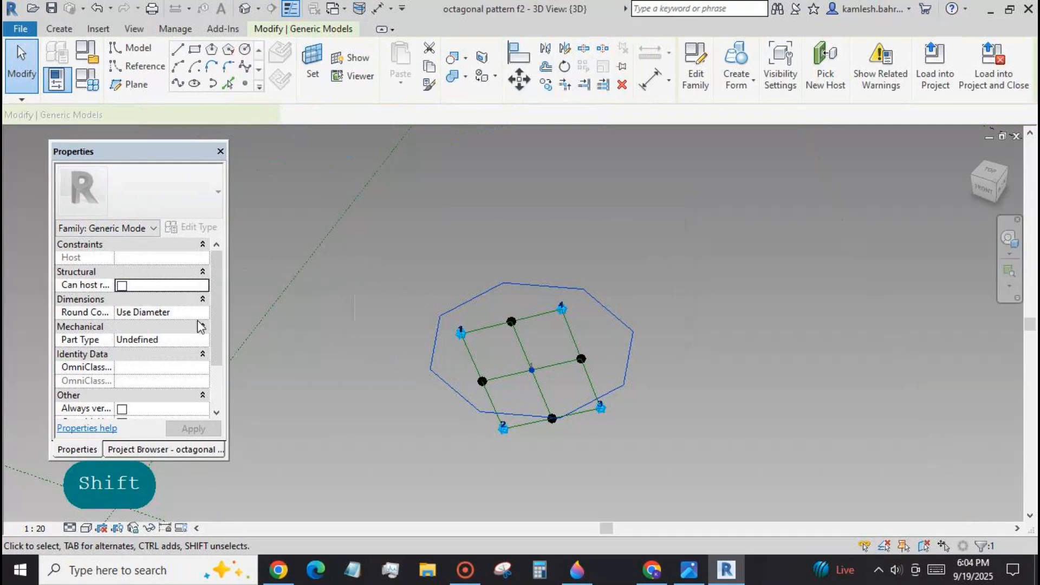
{"action": "left_click", "coordinate": [205, 298]}
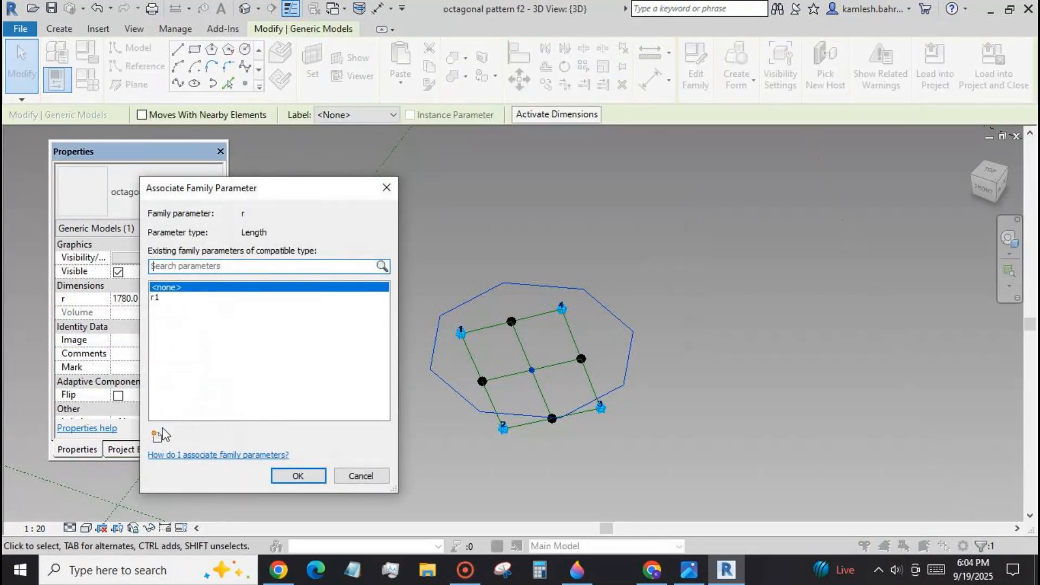
{"action": "left_click", "coordinate": [156, 438]}
{"action": "type", "text": "r2"}
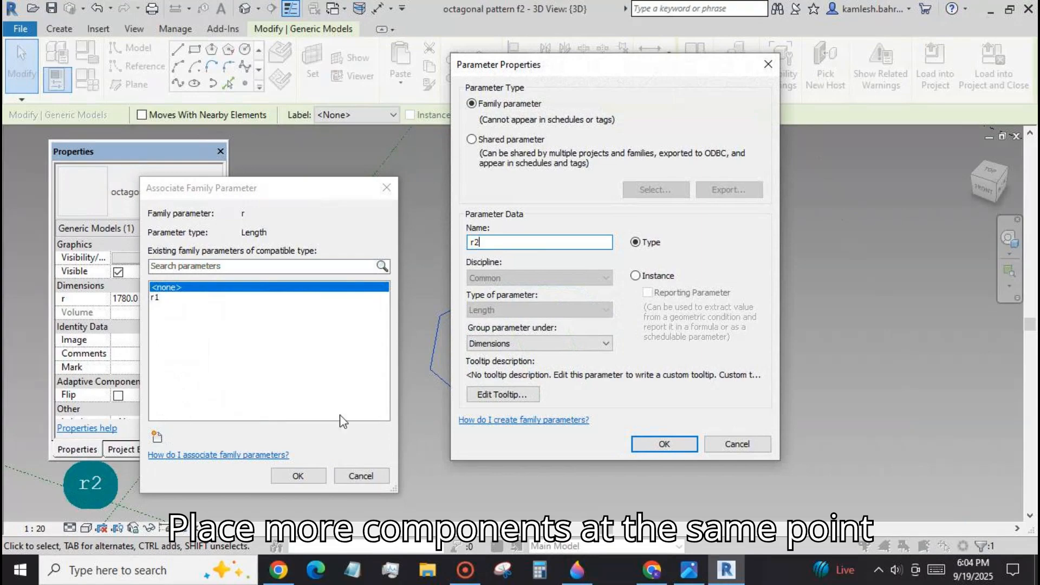
{"action": "left_click", "coordinate": [664, 444]}
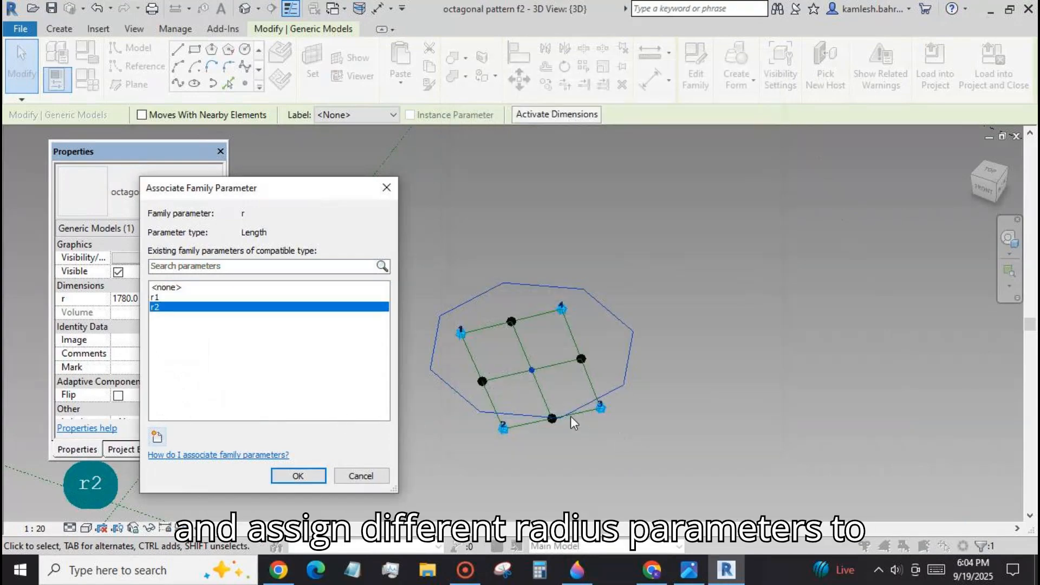
{"action": "left_click", "coordinate": [298, 475]}
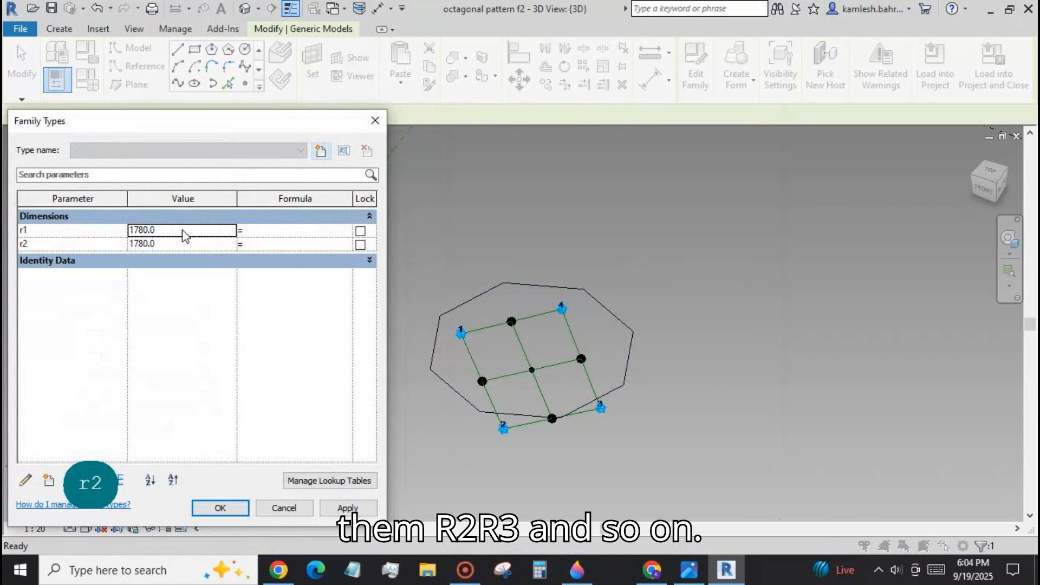
Set family parameter r1 to 700 and r2 to 500.
{"action": "left_click", "coordinate": [184, 233]}
{"action": "type", "text": "7"}
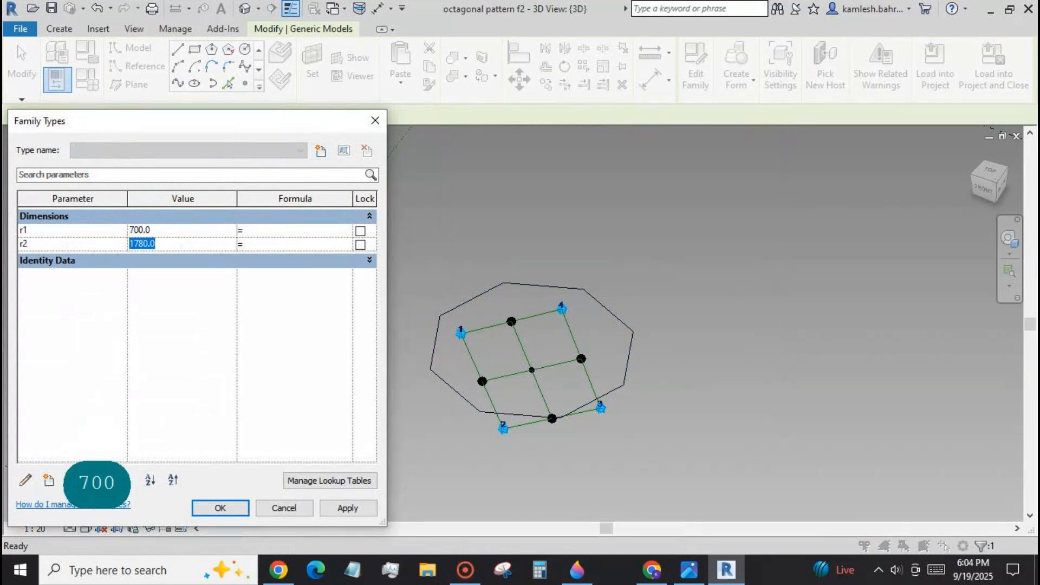
{"action": "type", "text": "500"}
{"action": "left_click", "coordinate": [338, 507]}
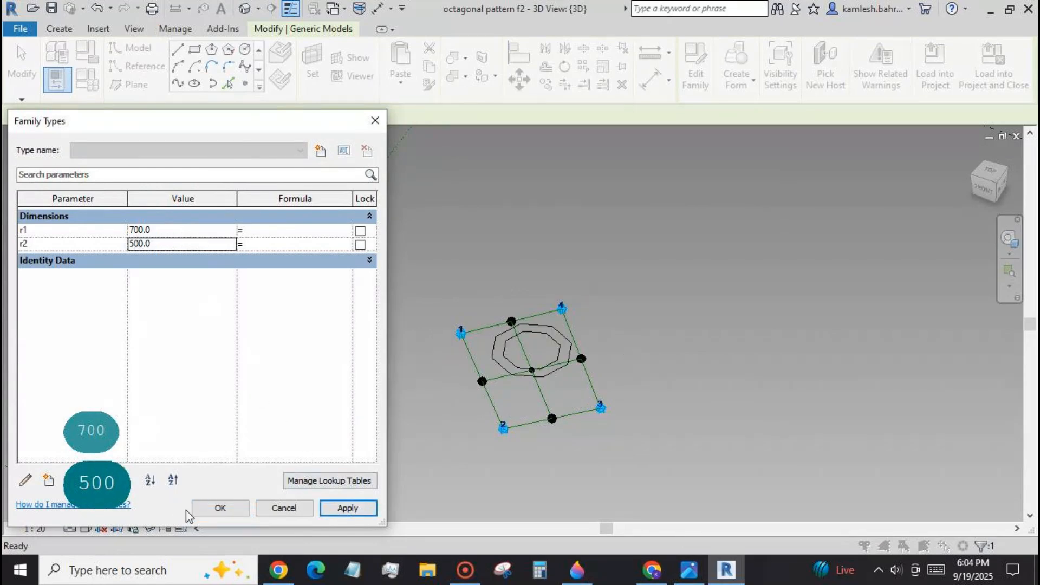
{"action": "left_click", "coordinate": [217, 508]}
Place a third octagonal pattern f1 component on the rectangle's central reference point.
{"action": "left_click", "coordinate": [66, 28]}
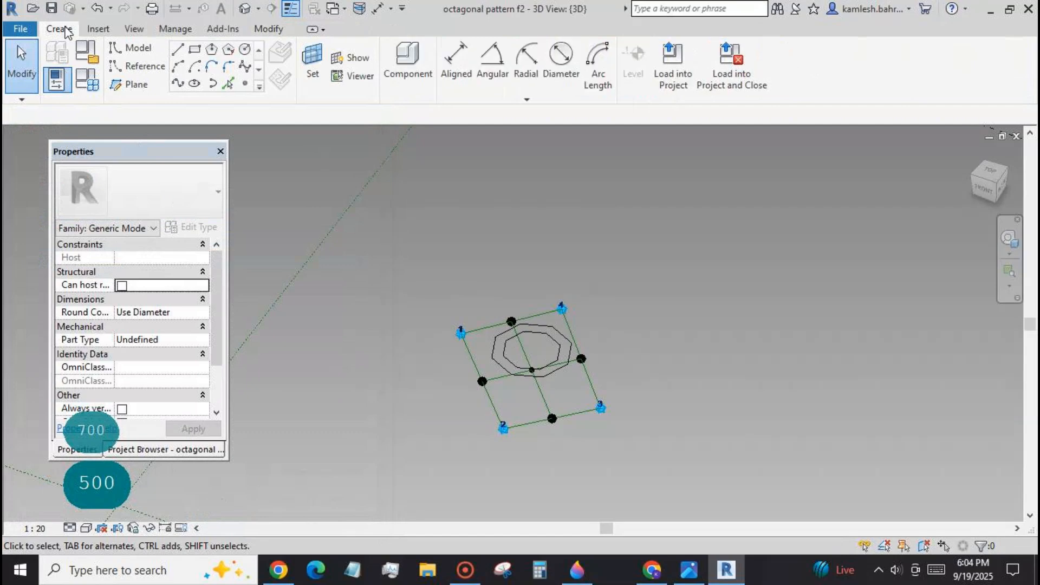
{"action": "left_click", "coordinate": [407, 76]}
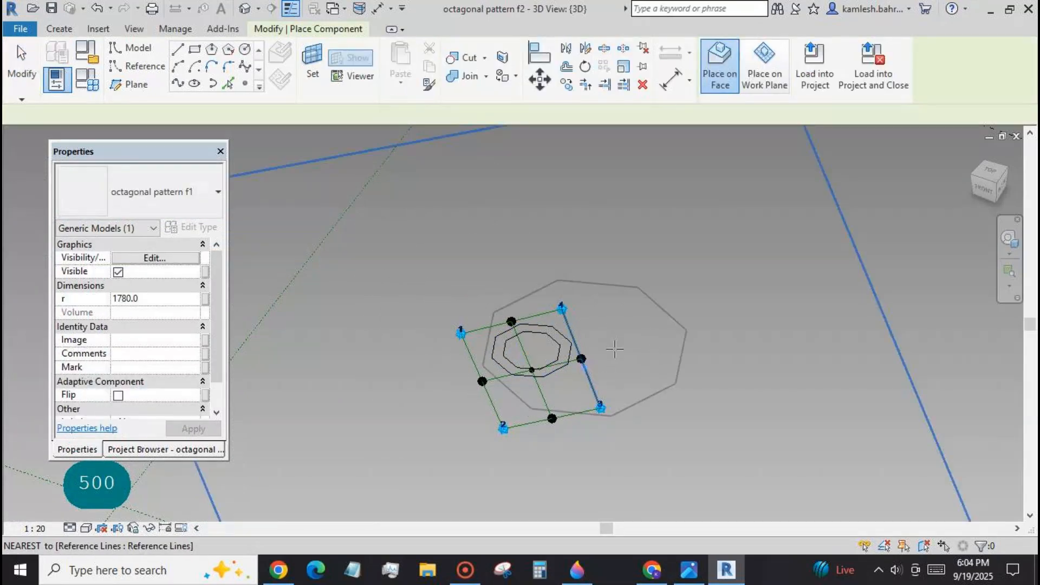
{"action": "middle_click_drag", "start_coordinate": [627, 394], "coordinate": [616, 460], "text": "shift"}
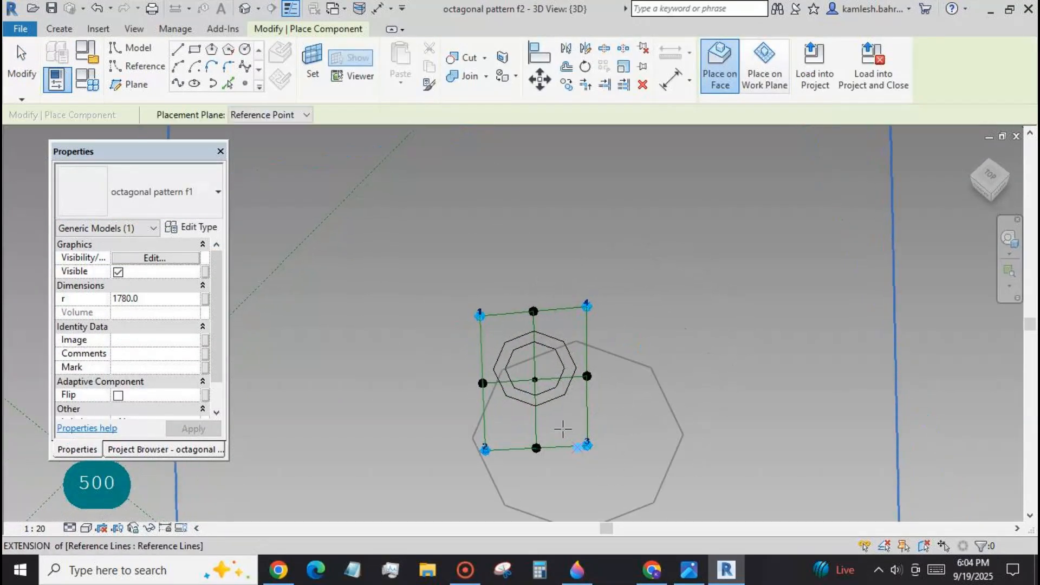
{"action": "left_click", "coordinate": [535, 380]}
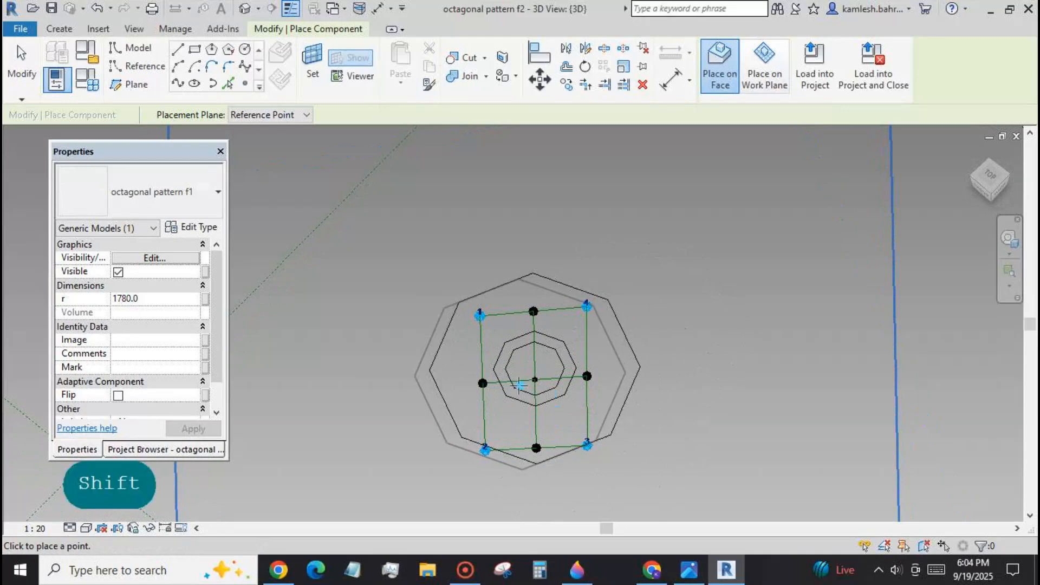
{"action": "left_click", "coordinate": [21, 69]}
Associate the third octagon's radius r with a new family parameter named r3.
{"action": "left_click", "coordinate": [446, 334]}
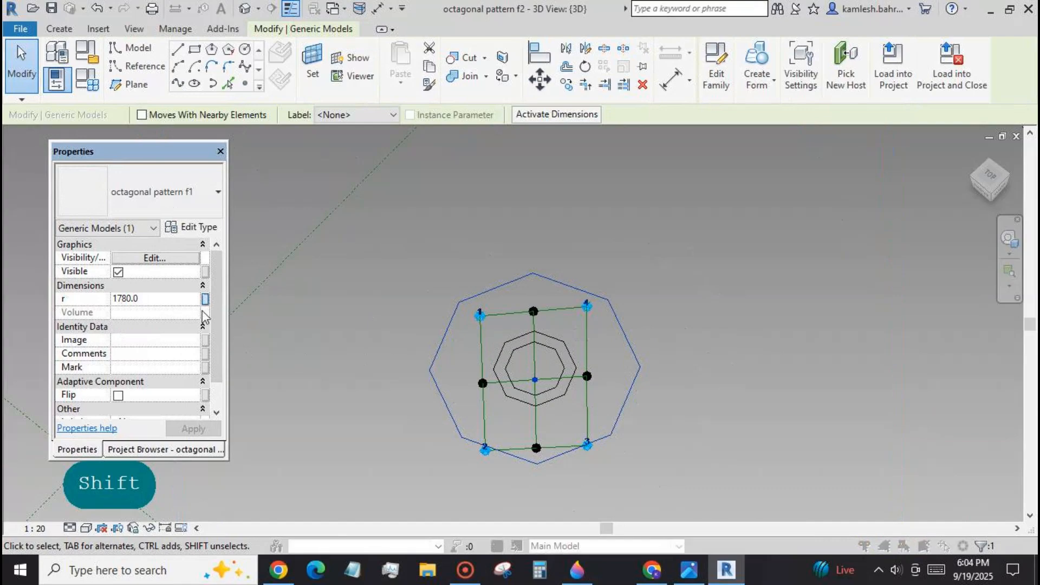
{"action": "left_click", "coordinate": [206, 298]}
{"action": "left_click", "coordinate": [156, 437]}
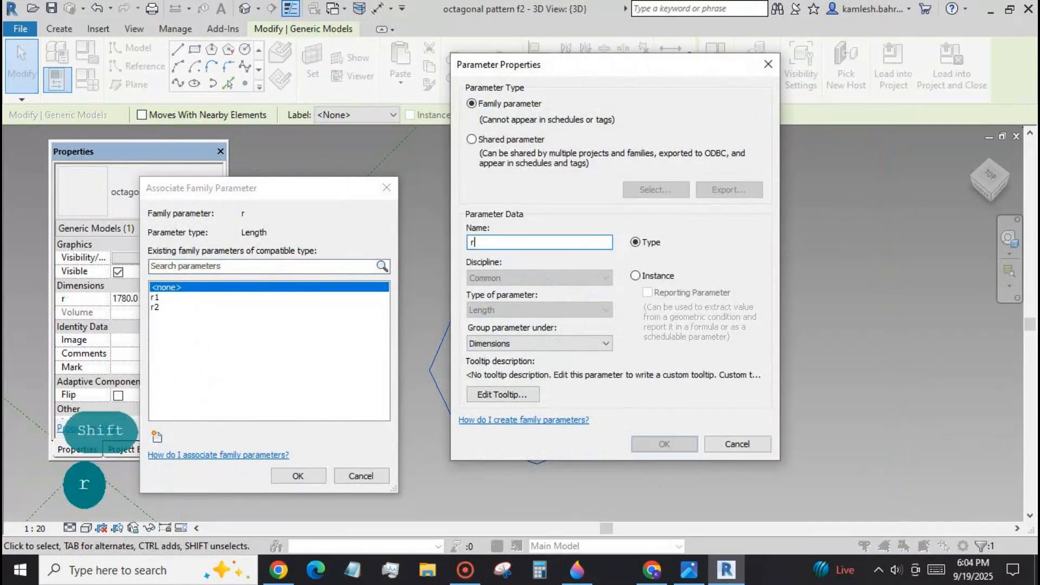
{"action": "left_click", "coordinate": [658, 447]}
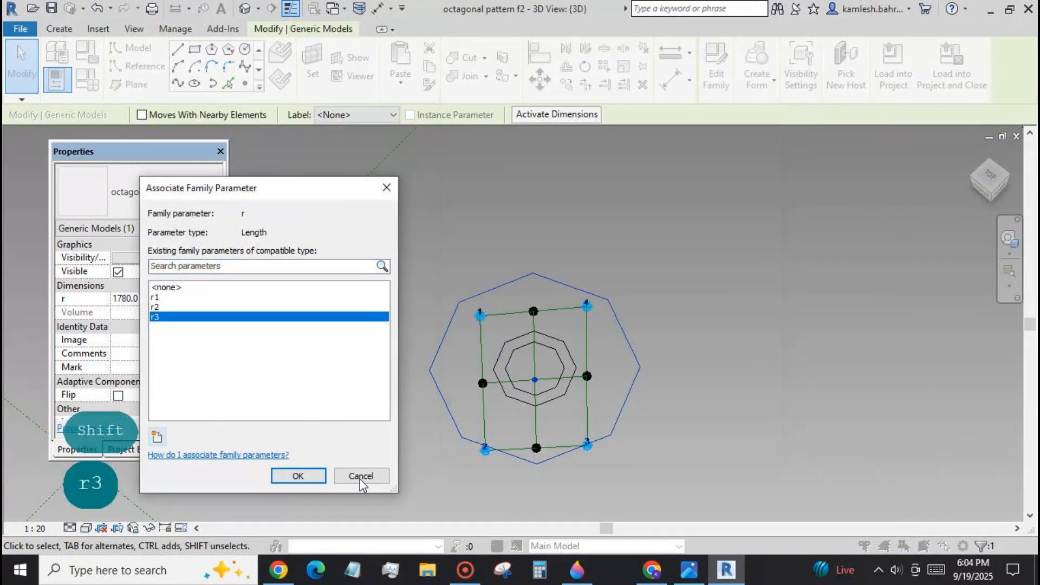
{"action": "left_click", "coordinate": [316, 479]}
{"action": "left_click", "coordinate": [349, 459]}
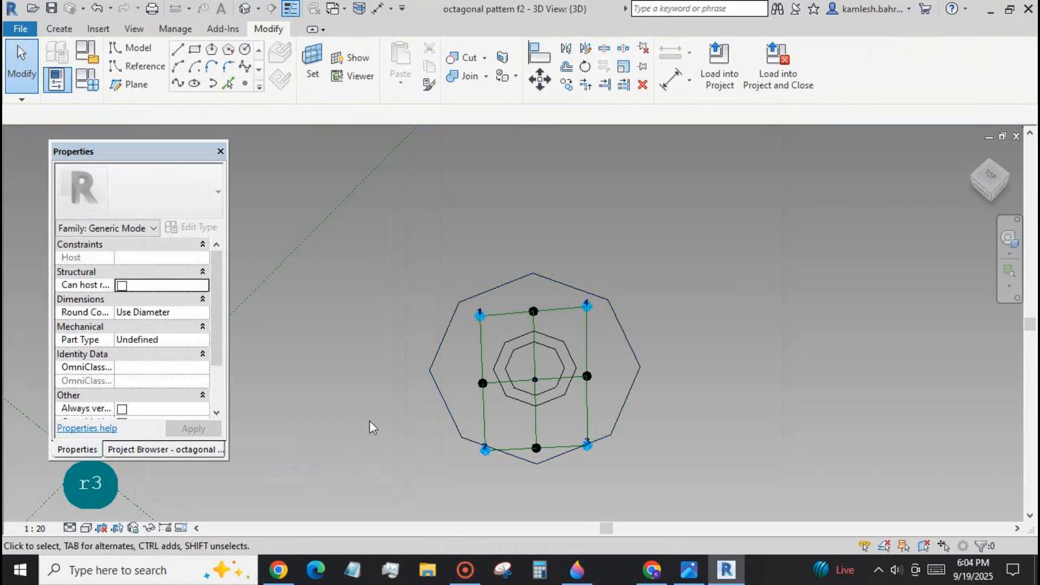
Set family parameter r3 to 300.
{"action": "left_click", "coordinate": [86, 80]}
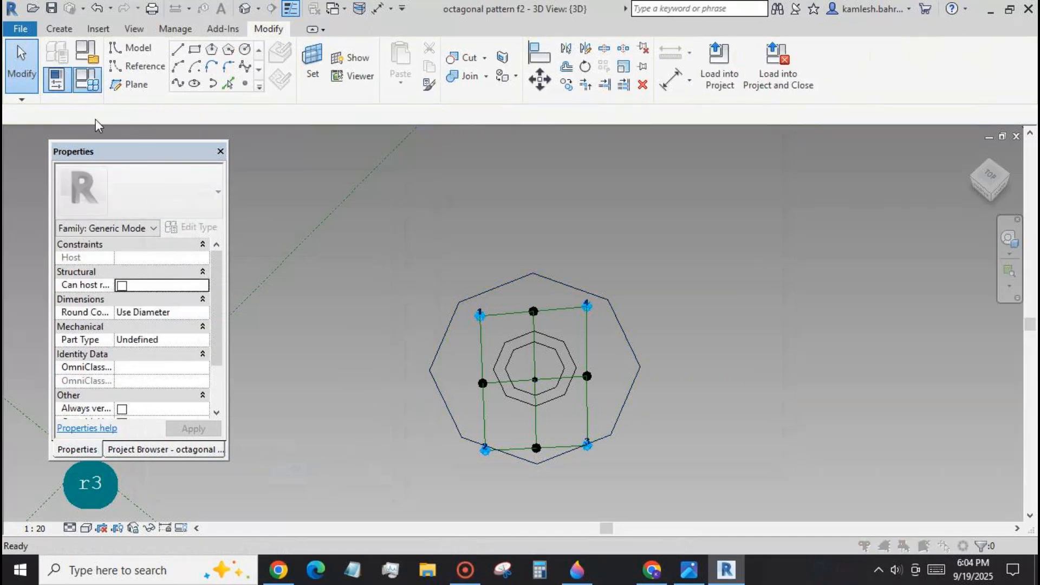
{"action": "type", "text": "300"}
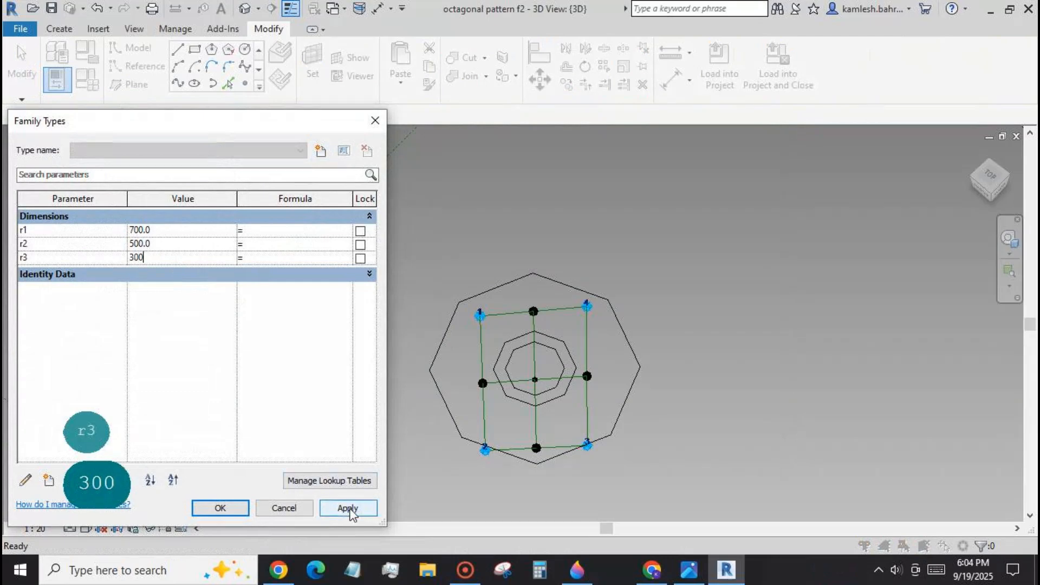
{"action": "left_click", "coordinate": [350, 509]}
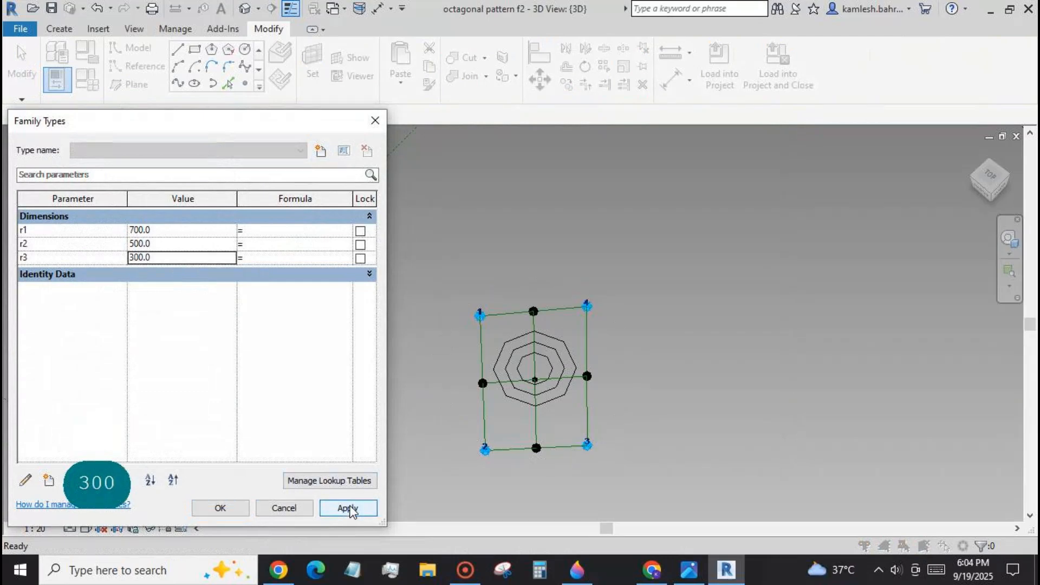
{"action": "left_click", "coordinate": [220, 509]}
Set the work plane on the reference line between adaptive points 1 and 2.
{"action": "scroll", "coordinate": [577, 227], "scroll_direction": "down", "scroll_amount": 2}
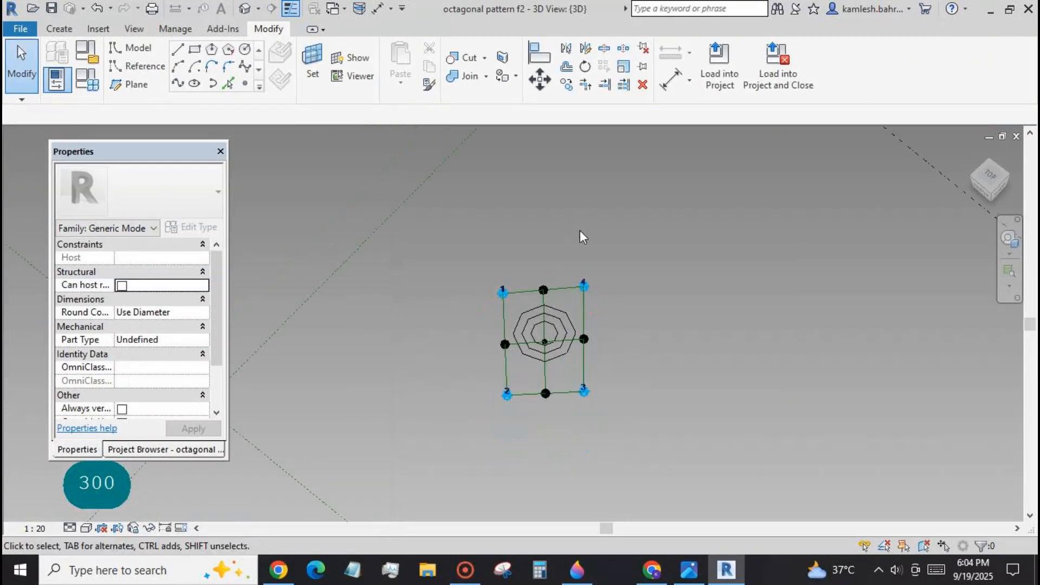
{"action": "middle_click_drag", "start_coordinate": [613, 426], "coordinate": [653, 386], "text": "shift"}
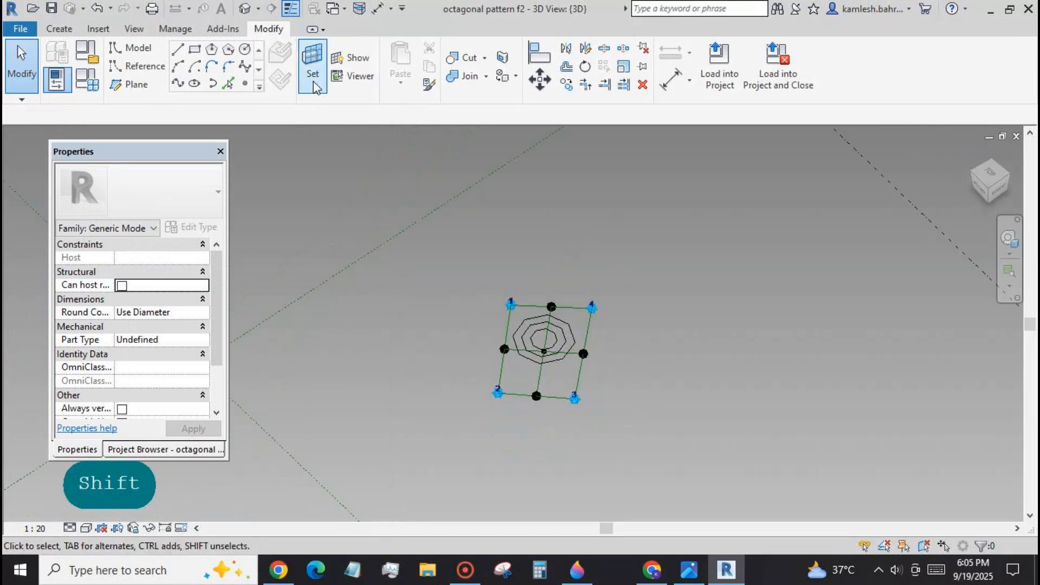
{"action": "left_click", "coordinate": [314, 75]}
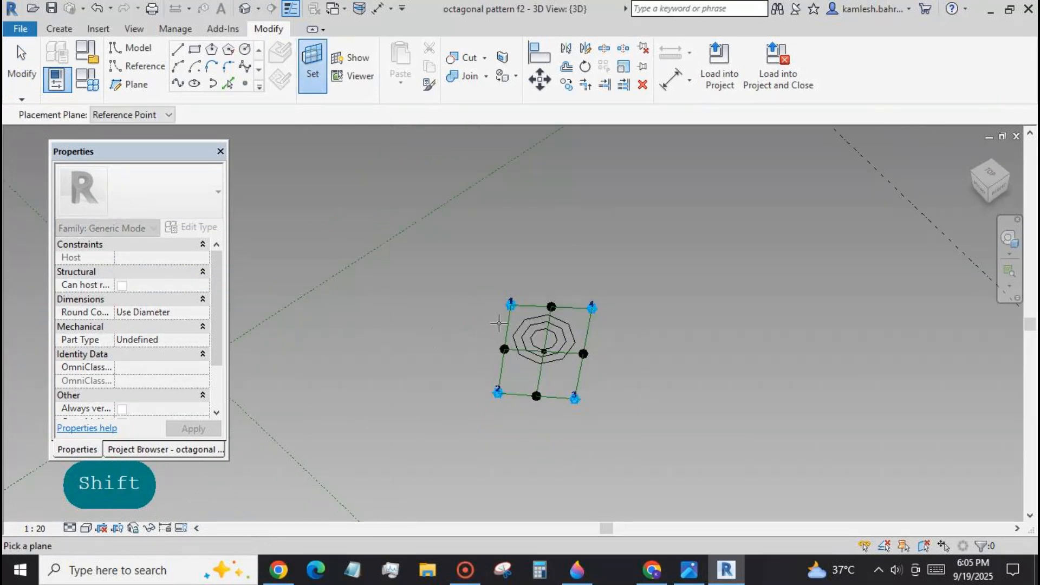
{"action": "left_click", "coordinate": [505, 324]}
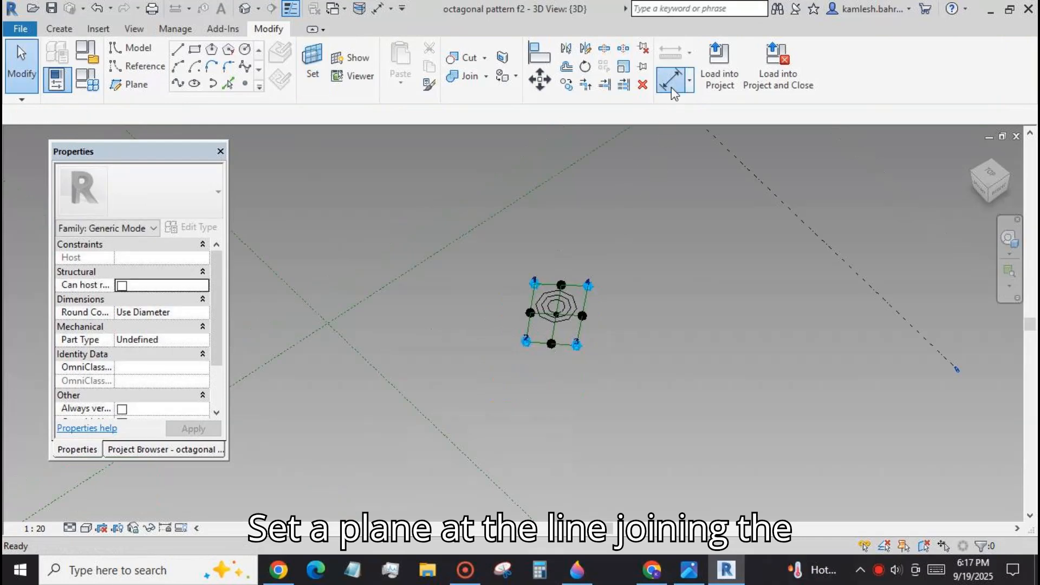
Add an aligned dimension between adaptive points 1 and 2, placed outside the rectangle's edge.
{"action": "left_click", "coordinate": [672, 80]}
{"action": "scroll", "coordinate": [489, 326], "scroll_direction": "up", "scroll_amount": 4}
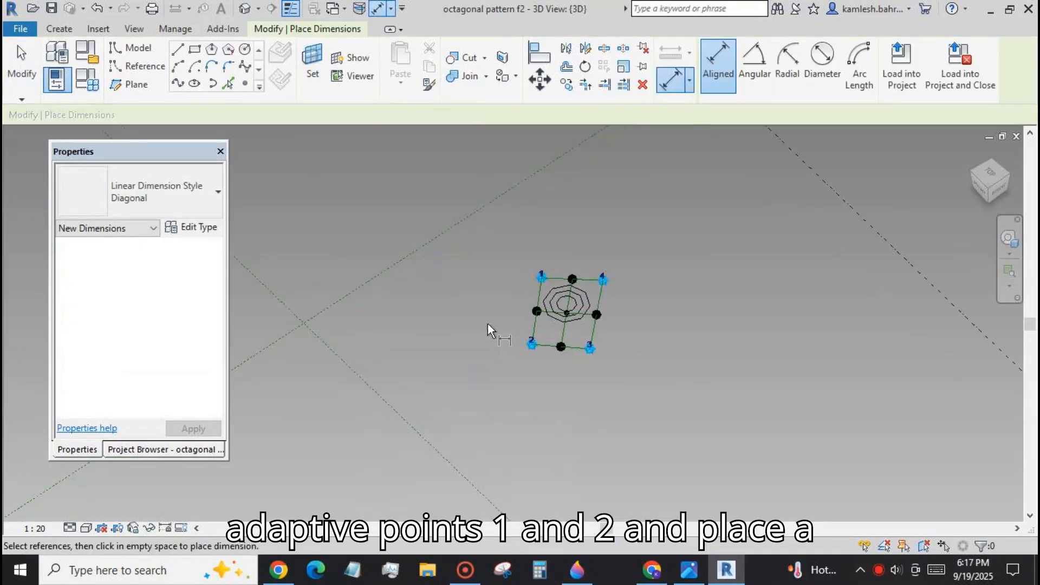
{"action": "scroll", "coordinate": [490, 324], "scroll_direction": "up", "scroll_amount": 1}
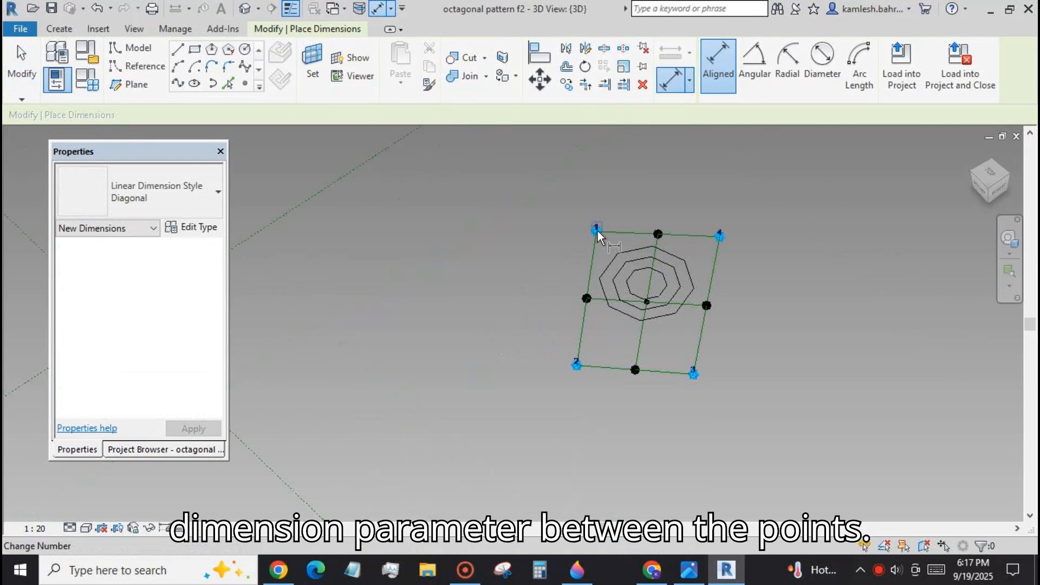
{"action": "key", "text": "Tab"}
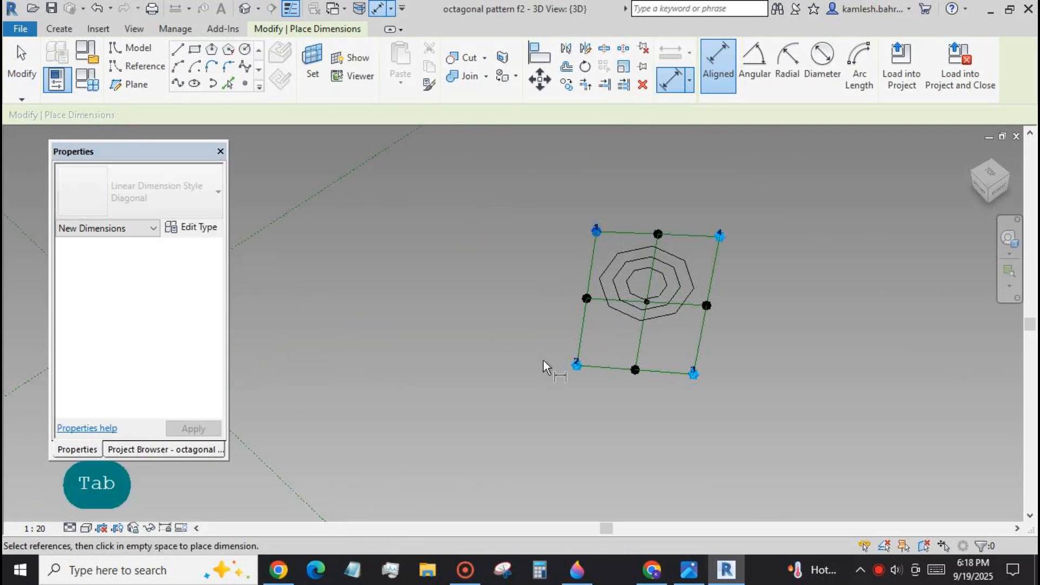
{"action": "key", "text": "Tab"}
{"action": "left_click", "coordinate": [578, 366]}
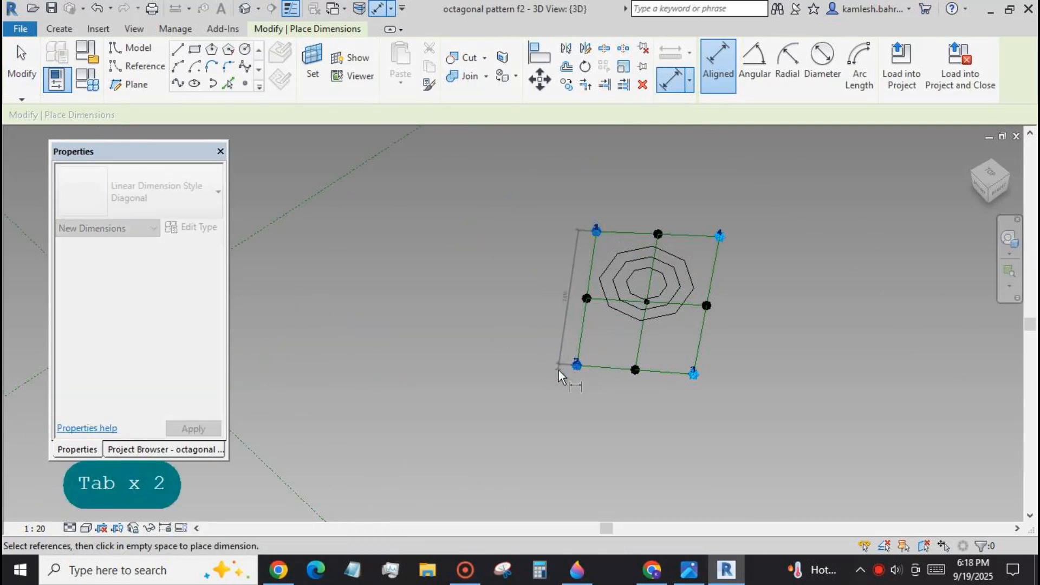
{"action": "left_click", "coordinate": [15, 69]}
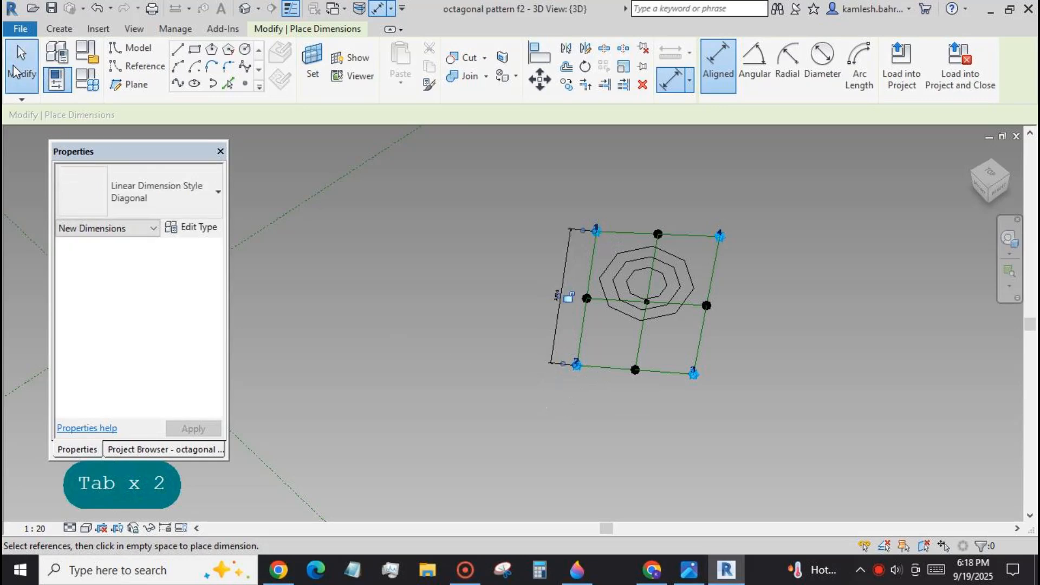
{"action": "left_click", "coordinate": [620, 346]}
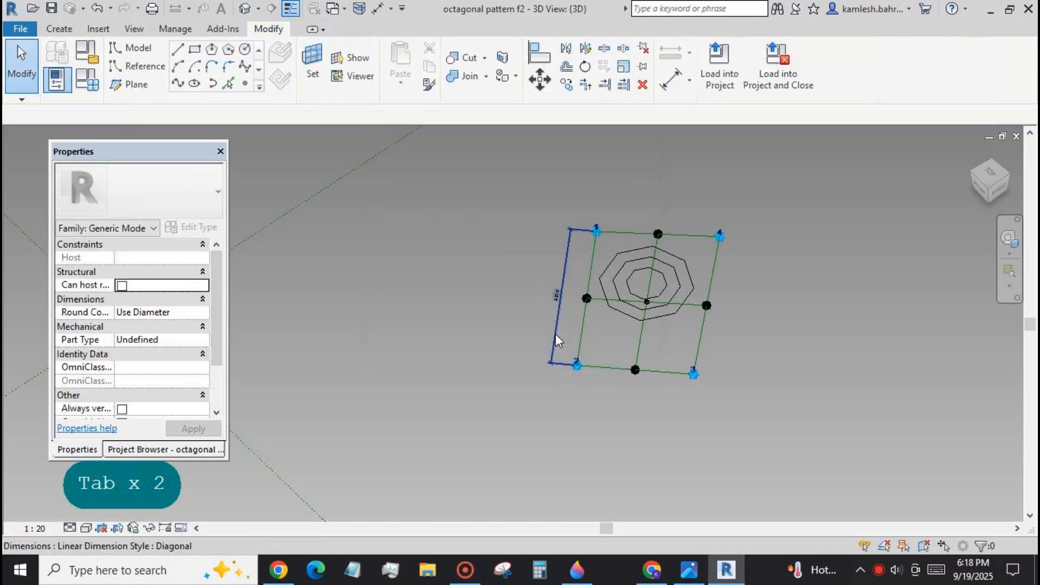
Label the dimension between points 1 and 2 with a new instance reporting parameter named rep.
{"action": "left_click", "coordinate": [555, 333]}
{"action": "left_click", "coordinate": [843, 63]}
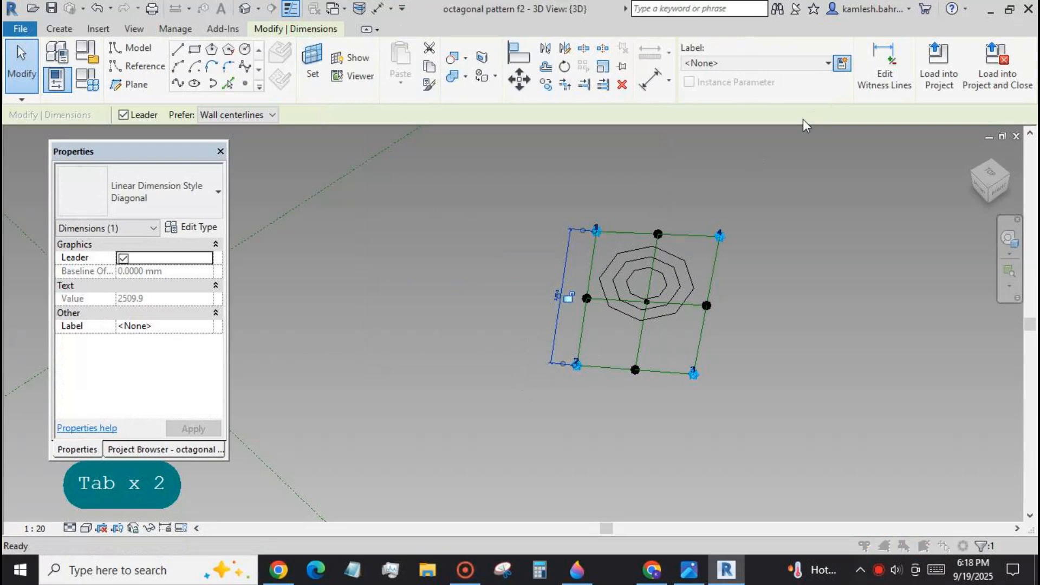
{"action": "type", "text": "re"}
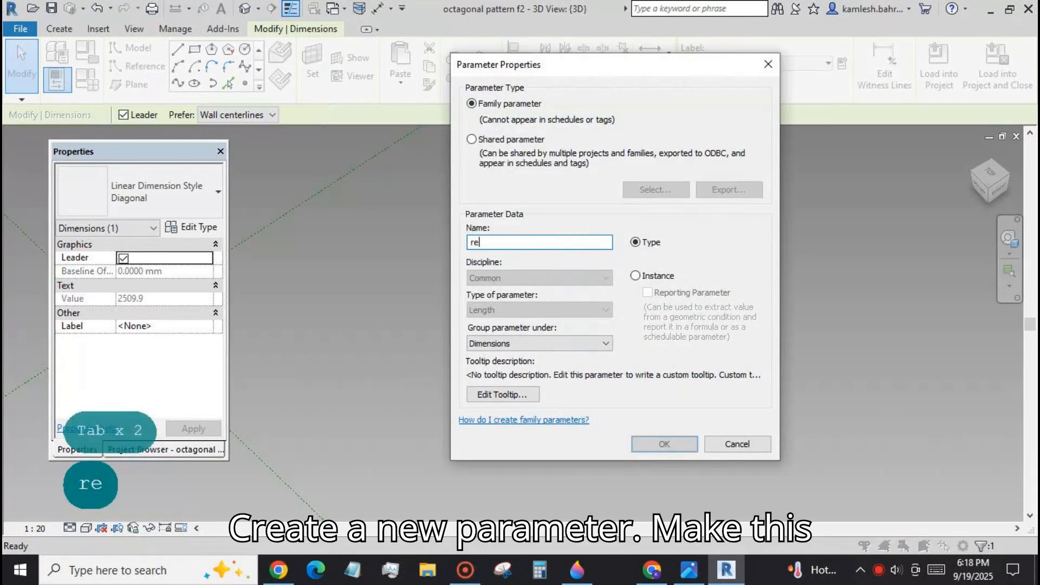
{"action": "left_click", "coordinate": [636, 276]}
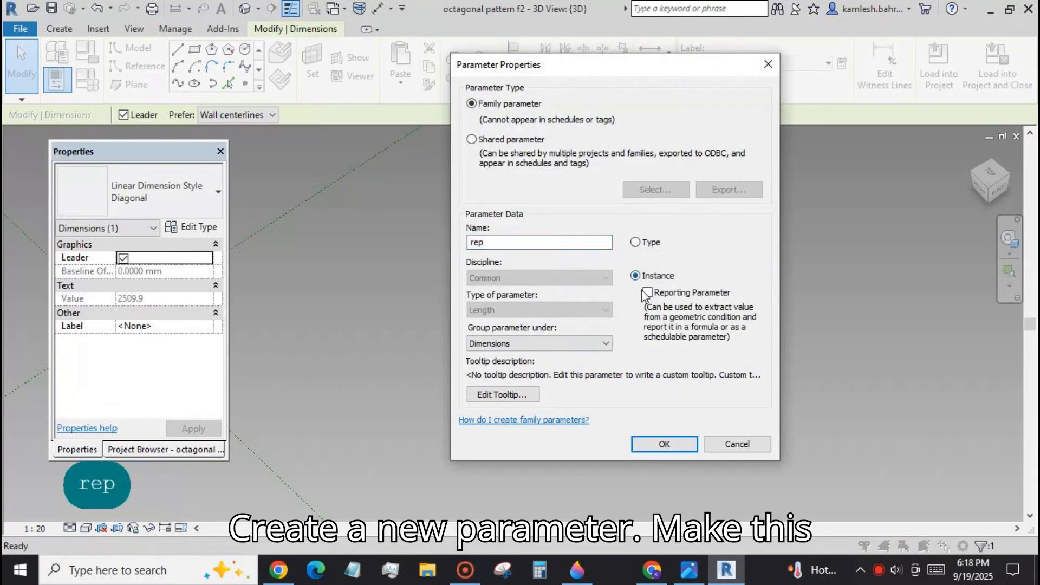
{"action": "left_click", "coordinate": [645, 293]}
{"action": "left_click", "coordinate": [671, 449]}
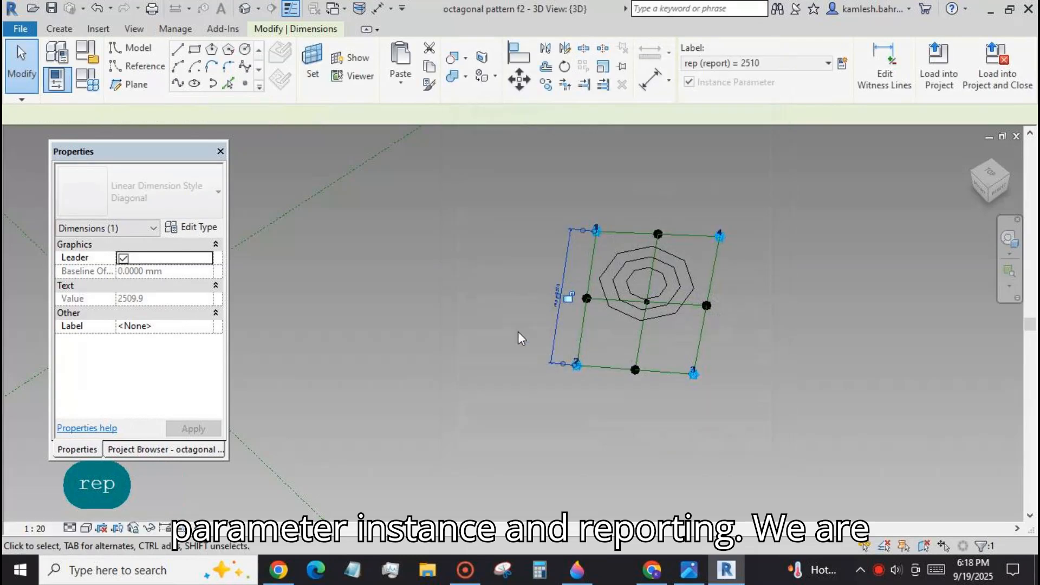
{"action": "left_click", "coordinate": [408, 274]}
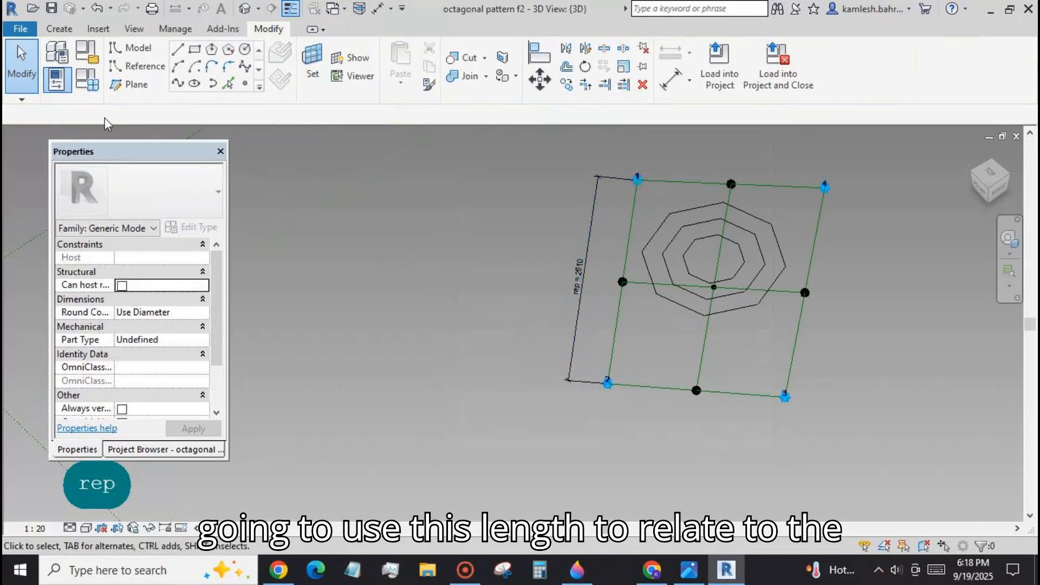
Try to drive family parameter r1 with the formula rep/3.
{"action": "left_click", "coordinate": [86, 84]}
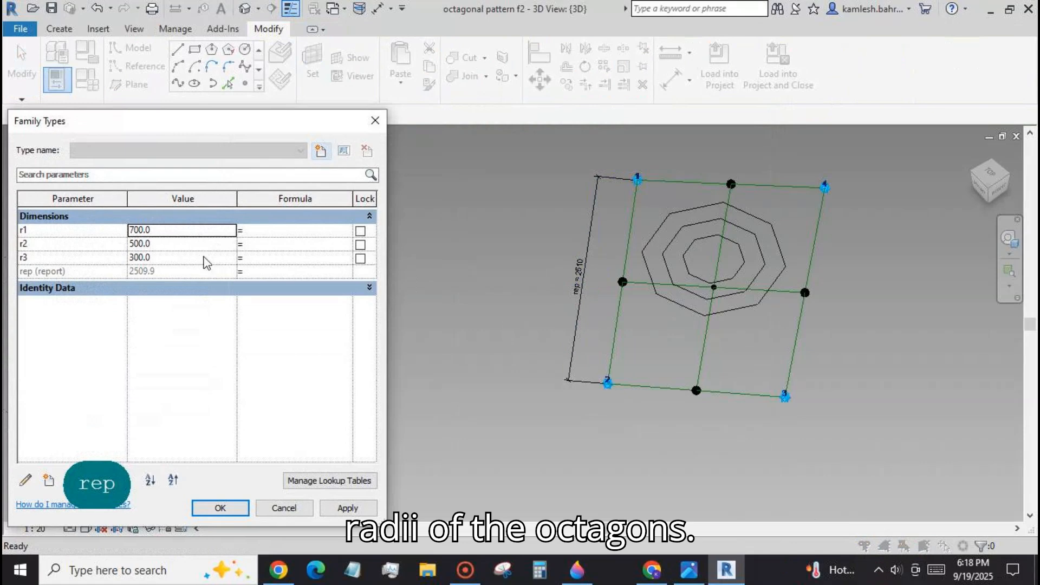
{"action": "left_click", "coordinate": [268, 231]}
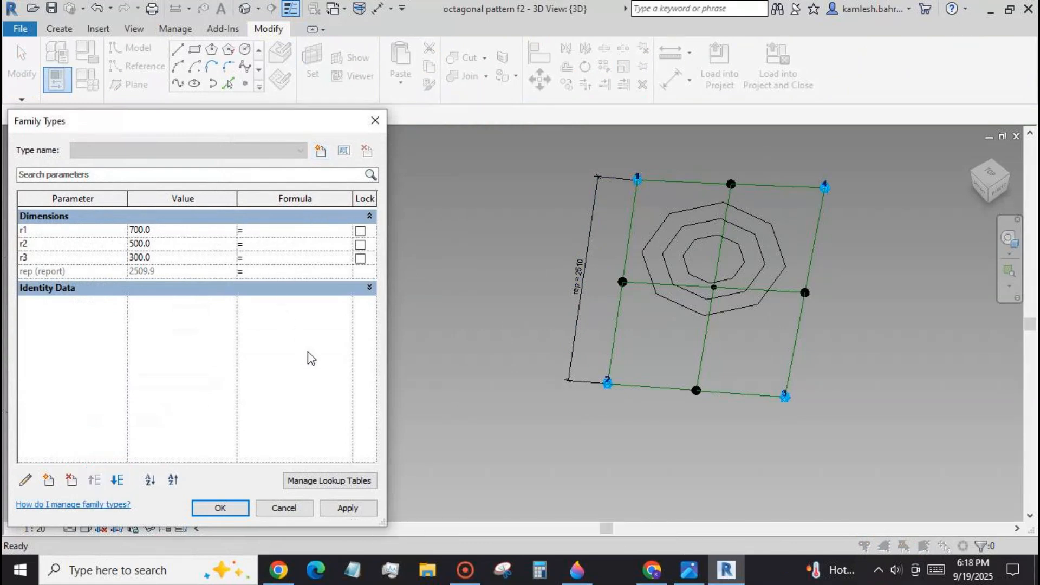
{"action": "type", "text": "rep"}
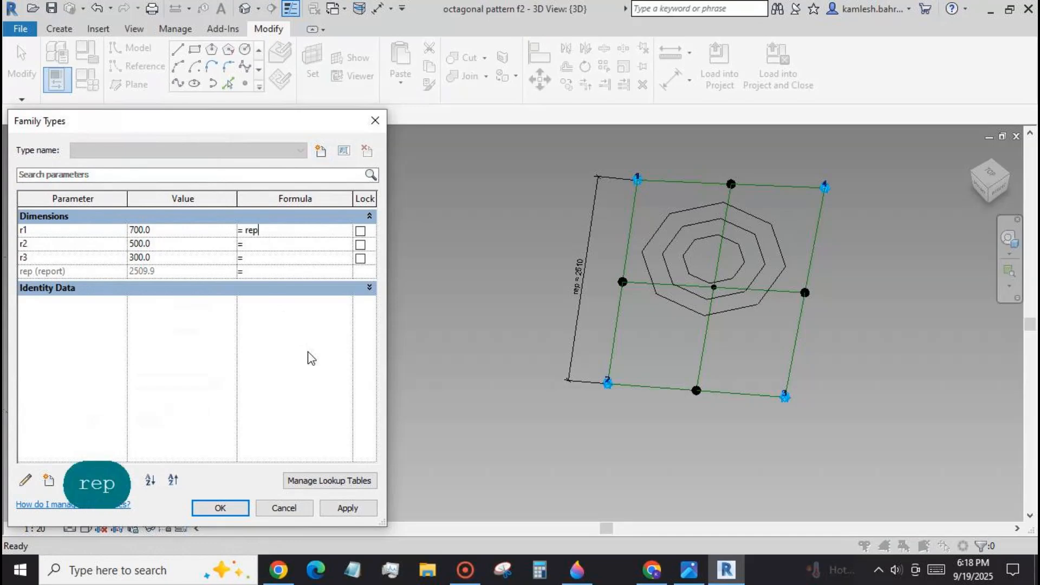
{"action": "type", "text": "/"}
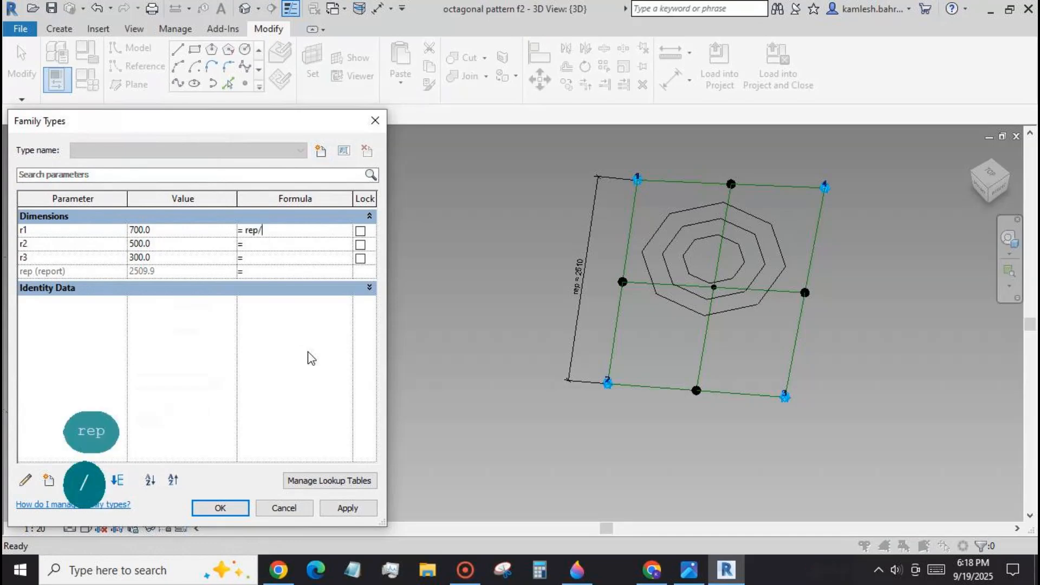
{"action": "type", "text": "3"}
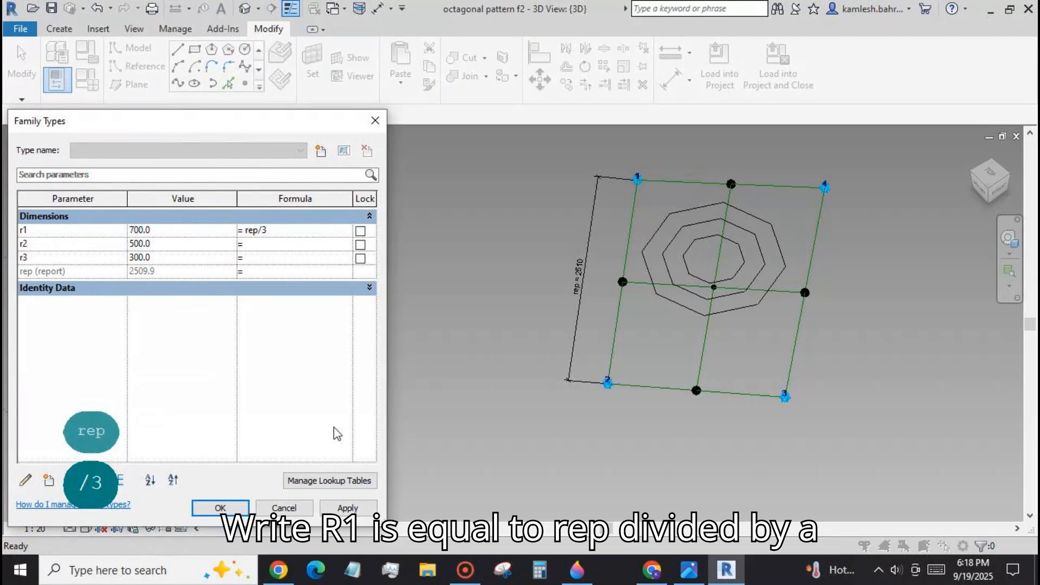
{"action": "left_click", "coordinate": [344, 509]}
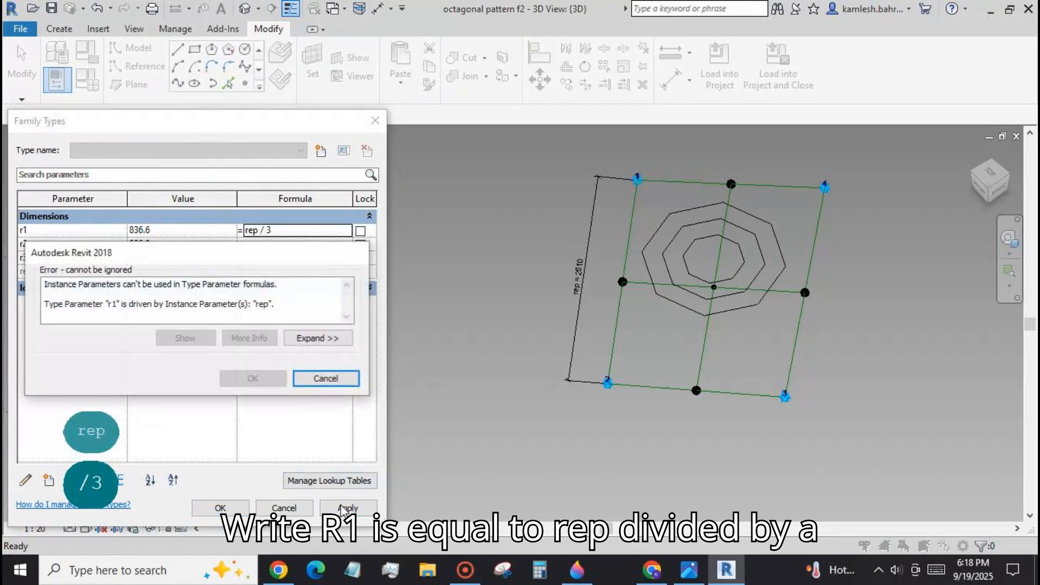
{"action": "left_click", "coordinate": [325, 378]}
Change family parameters r1, r2 and r3 from type to instance parameters.
{"action": "left_click", "coordinate": [68, 231]}
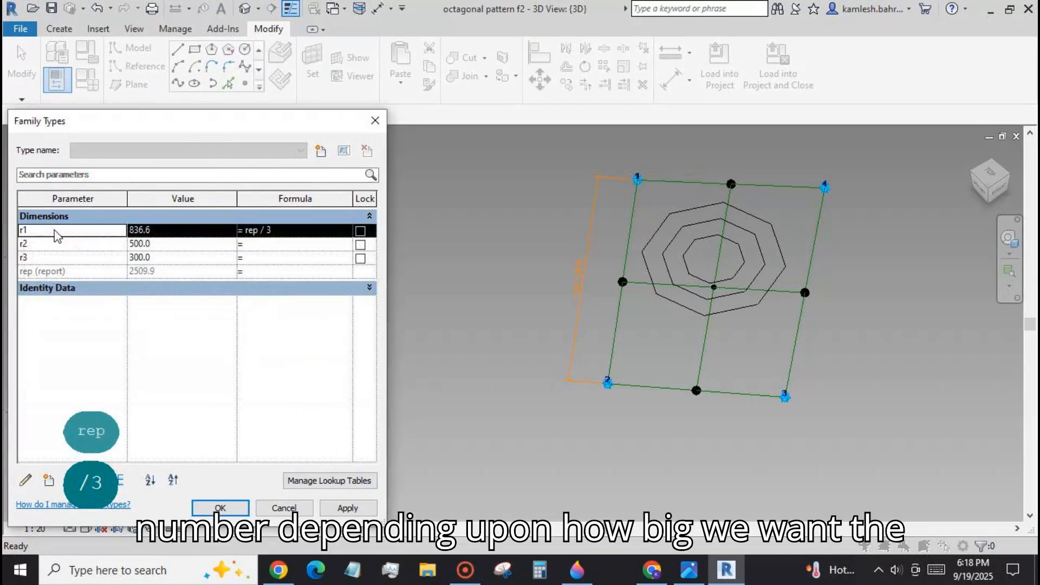
{"action": "left_click", "coordinate": [25, 480]}
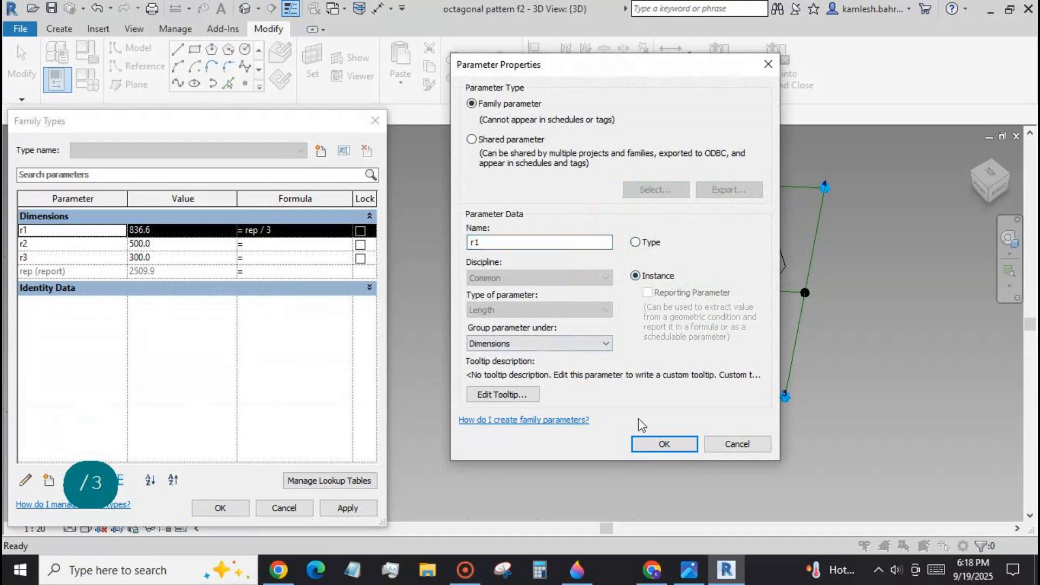
{"action": "left_click", "coordinate": [647, 445]}
{"action": "left_click", "coordinate": [67, 244]}
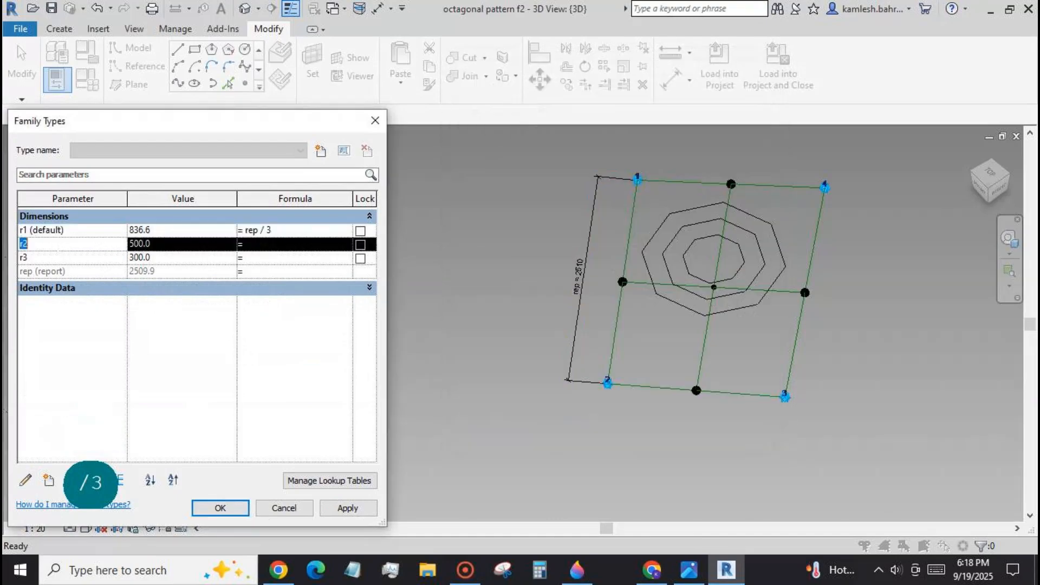
{"action": "left_click", "coordinate": [25, 480]}
{"action": "left_click", "coordinate": [636, 276]}
{"action": "left_click", "coordinate": [662, 444]}
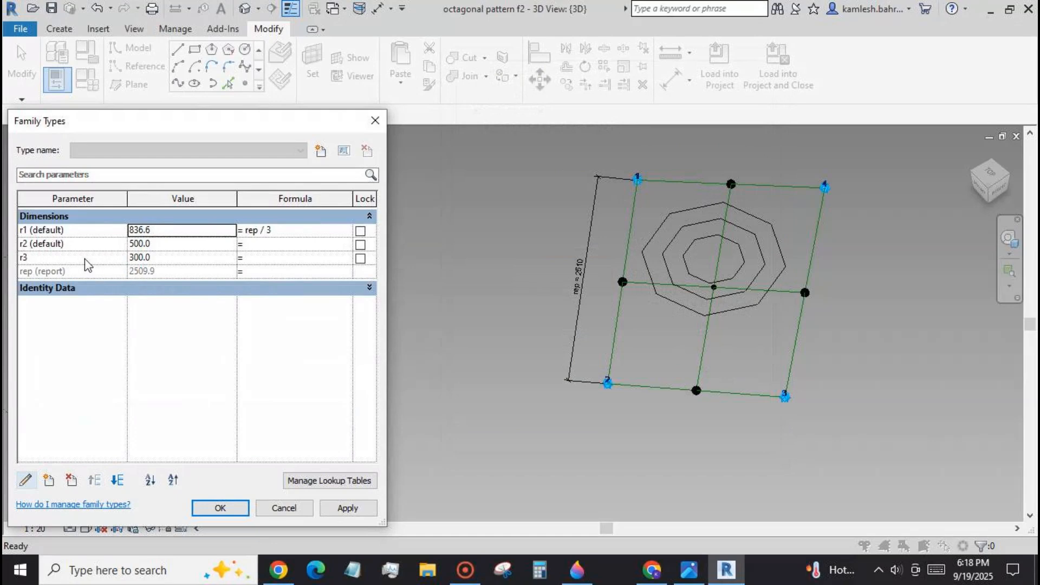
{"action": "left_click", "coordinate": [86, 258]}
{"action": "left_click", "coordinate": [25, 480]}
{"action": "left_click", "coordinate": [635, 276]}
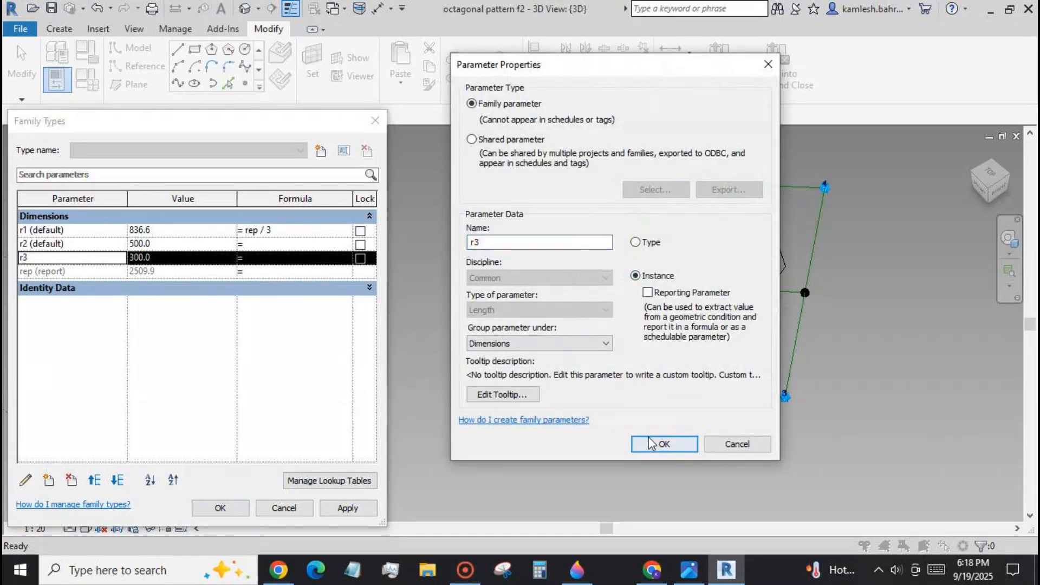
{"action": "left_click", "coordinate": [662, 443]}
Set the formula of family parameter r2 to rep/4 and apply it.
{"action": "left_click", "coordinate": [273, 247]}
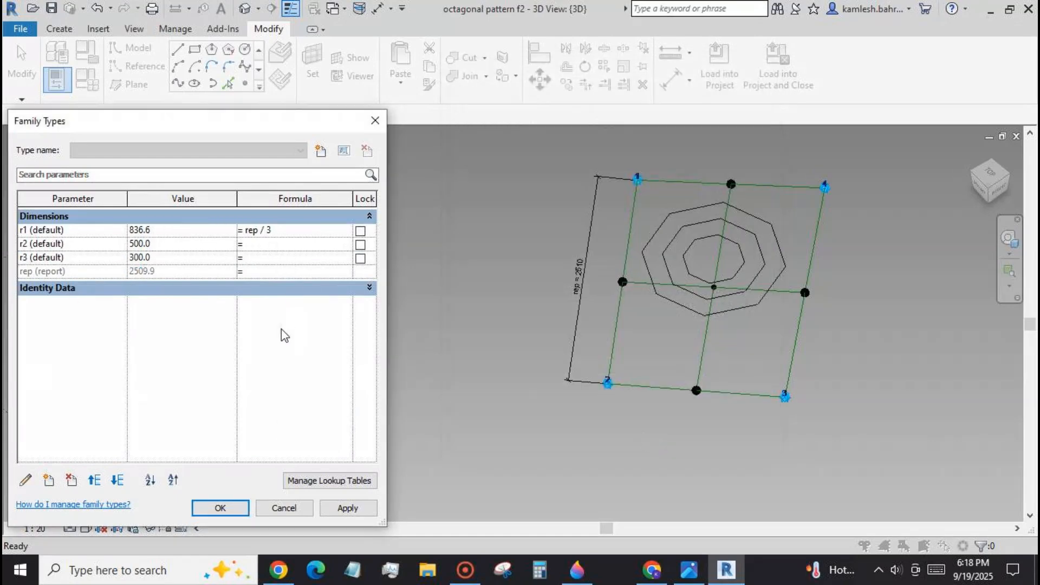
{"action": "type", "text": "rep/4"}
{"action": "left_click", "coordinate": [345, 507]}
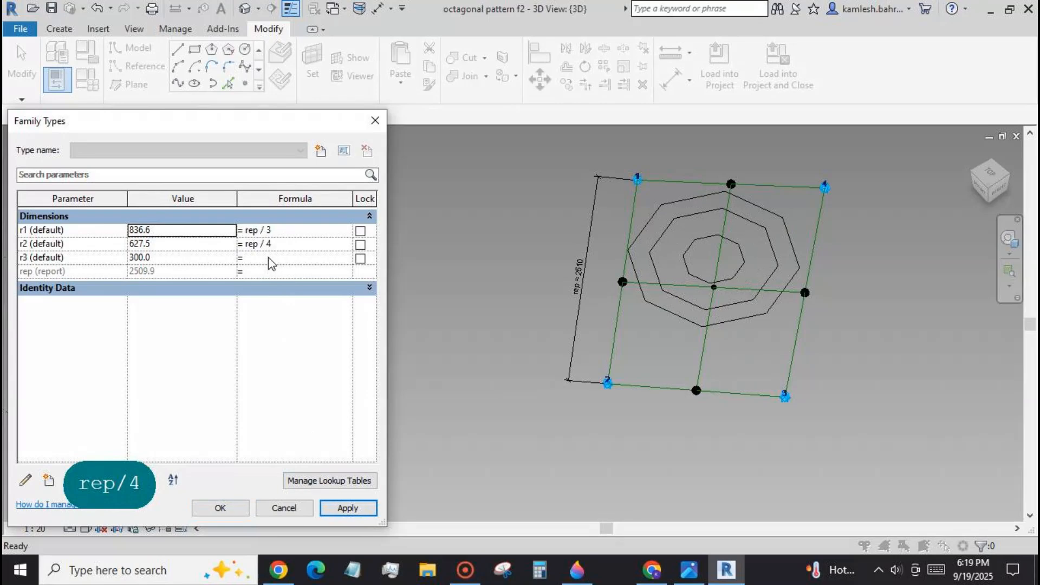
Set the formulas to rep/4 for r1, rep/5 for r2 and rep/6 for r3, and accept the family types.
{"action": "left_click", "coordinate": [272, 230]}
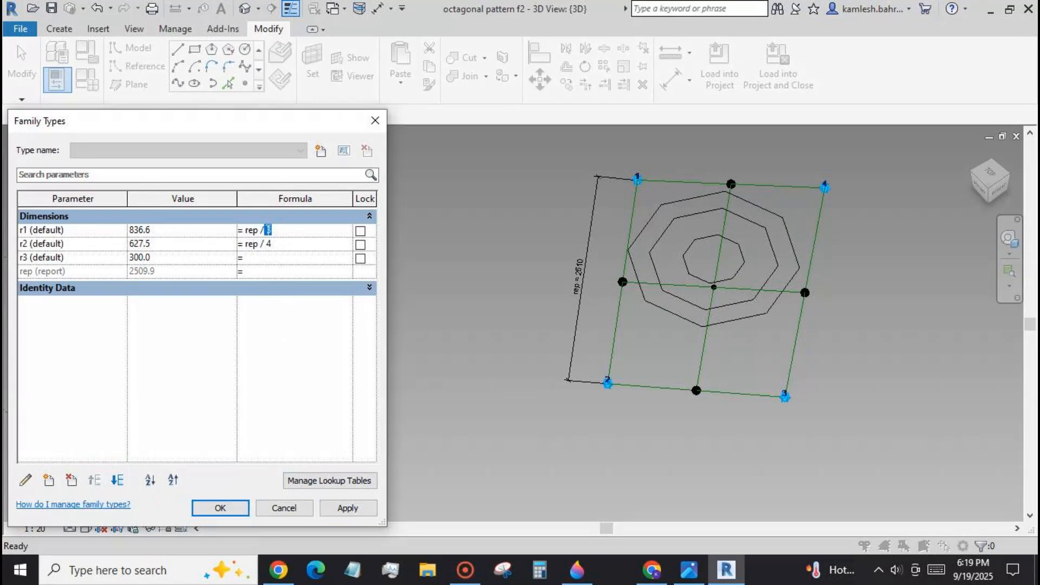
{"action": "type", "text": "4"}
{"action": "left_click", "coordinate": [278, 244]}
{"action": "type", "text": "5"}
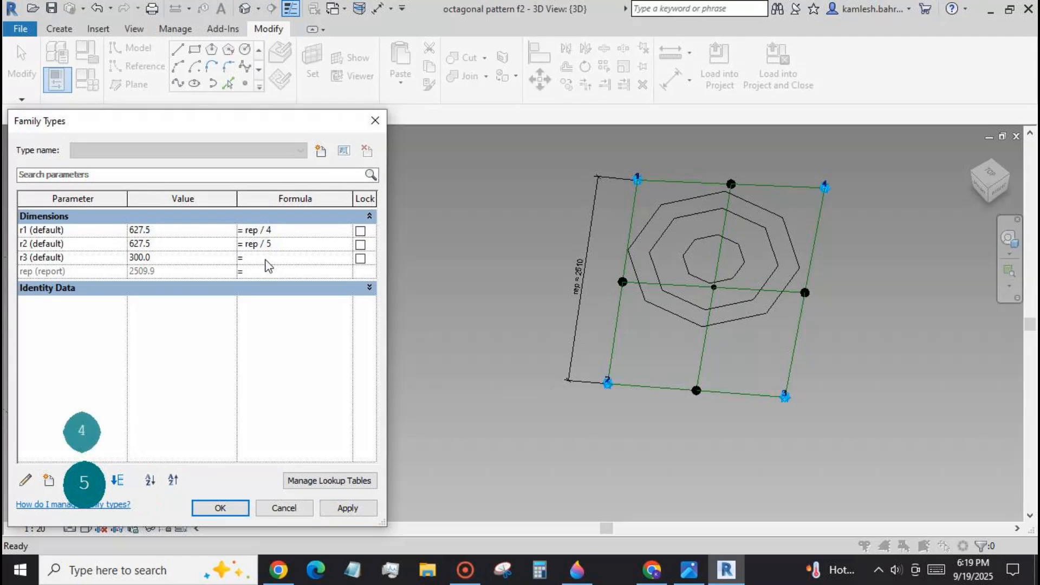
{"action": "type", "text": "rep/6"}
{"action": "left_click", "coordinate": [346, 507]}
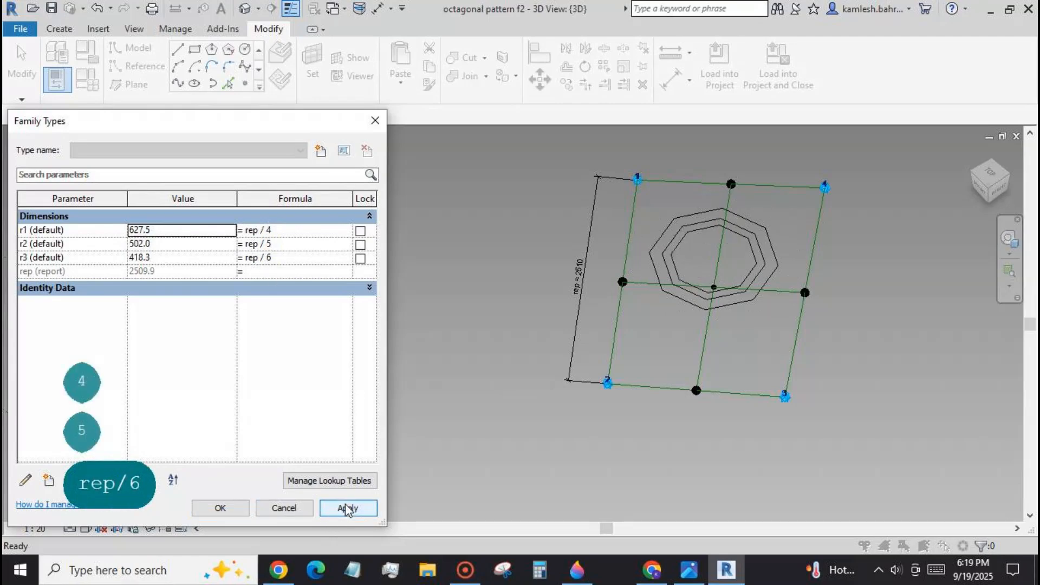
{"action": "left_click", "coordinate": [240, 512]}
Open the Ref. Level floor plan and examine the octagons inside the adaptive rectangle.
{"action": "scroll", "coordinate": [499, 229], "scroll_direction": "down", "scroll_amount": 2}
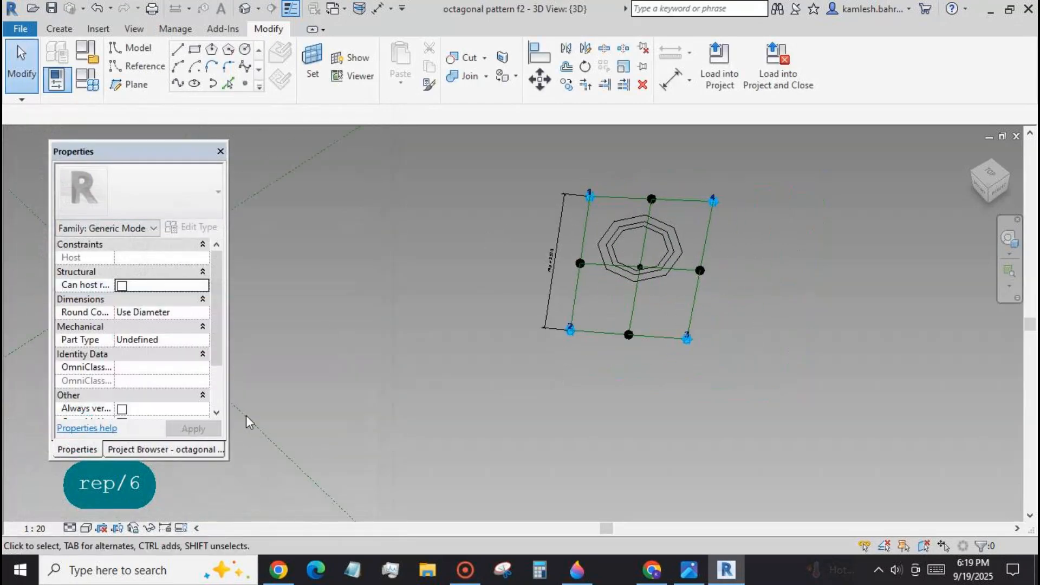
{"action": "left_click", "coordinate": [161, 449]}
{"action": "double_click", "coordinate": [125, 197]}
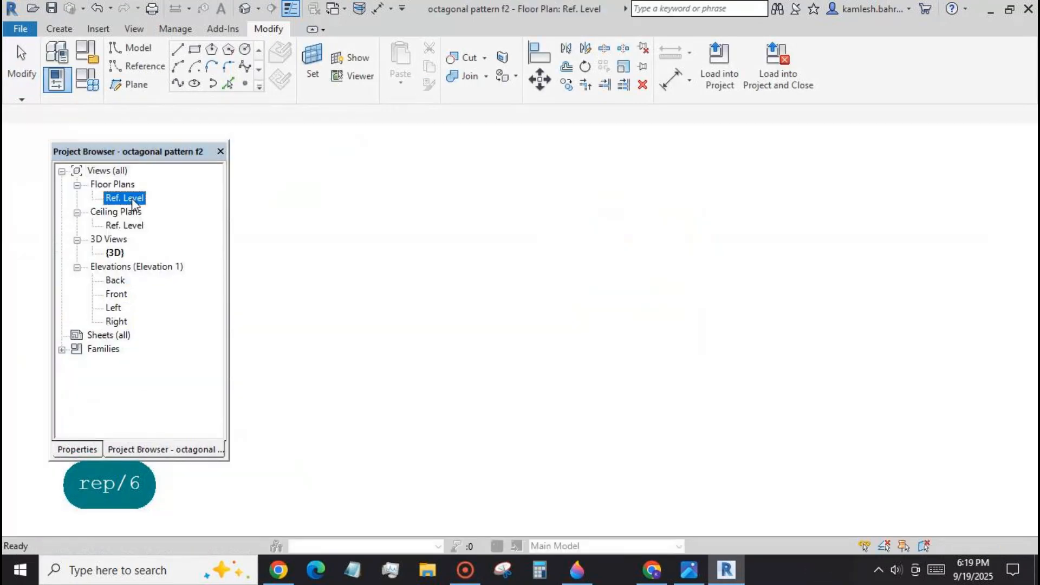
{"action": "scroll", "coordinate": [676, 240], "scroll_direction": "up", "scroll_amount": 2}
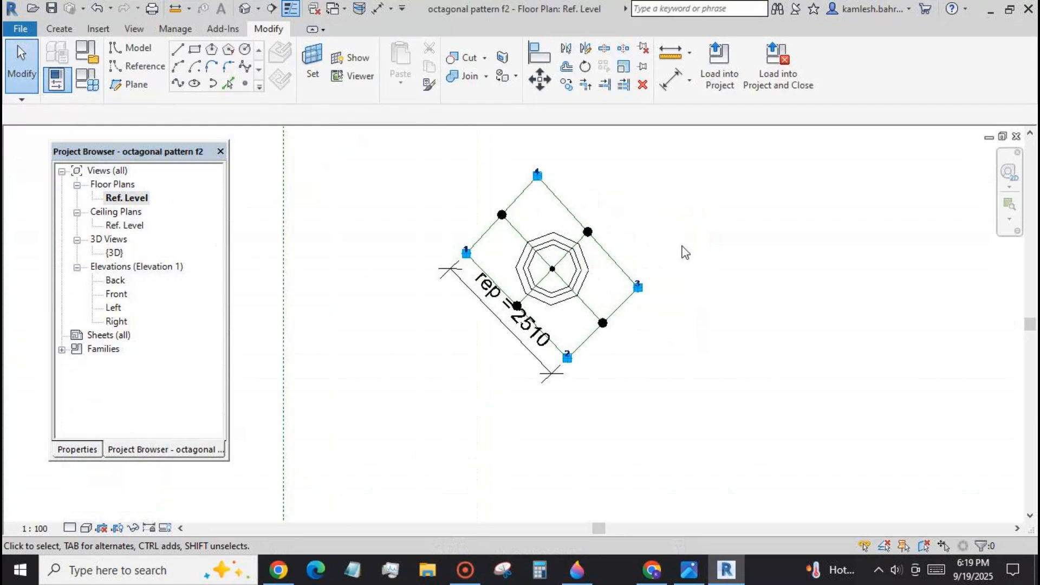
{"action": "scroll", "coordinate": [685, 252], "scroll_direction": "up", "scroll_amount": 1}
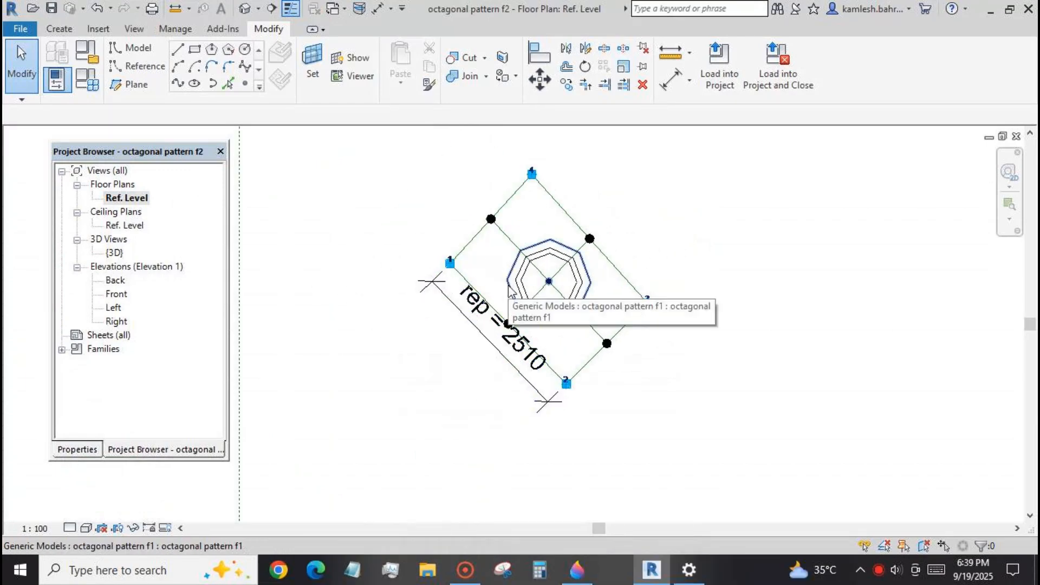
Set the rot type parameter of the outer octagon's octagonal pattern f1 type to 22.5°.
{"action": "left_click", "coordinate": [509, 293]}
{"action": "left_click", "coordinate": [87, 452]}
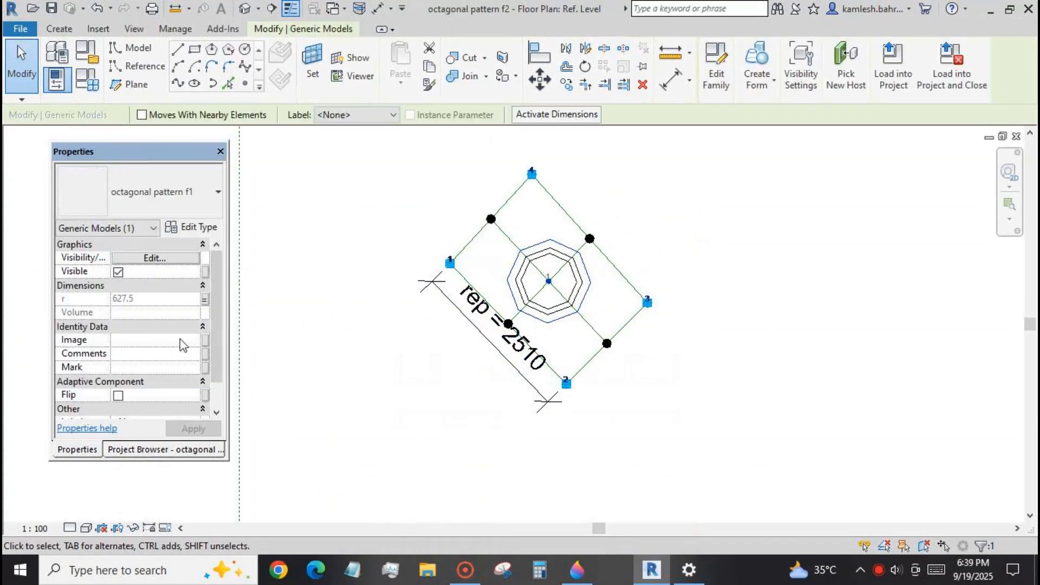
{"action": "left_click", "coordinate": [204, 234]}
{"action": "left_click", "coordinate": [258, 240]}
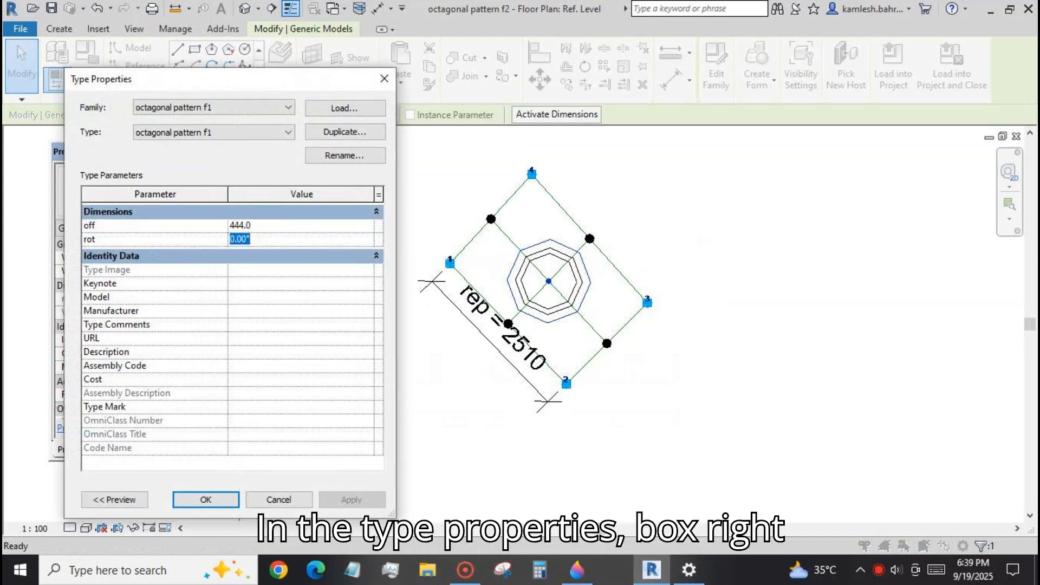
{"action": "type", "text": "22,5"}
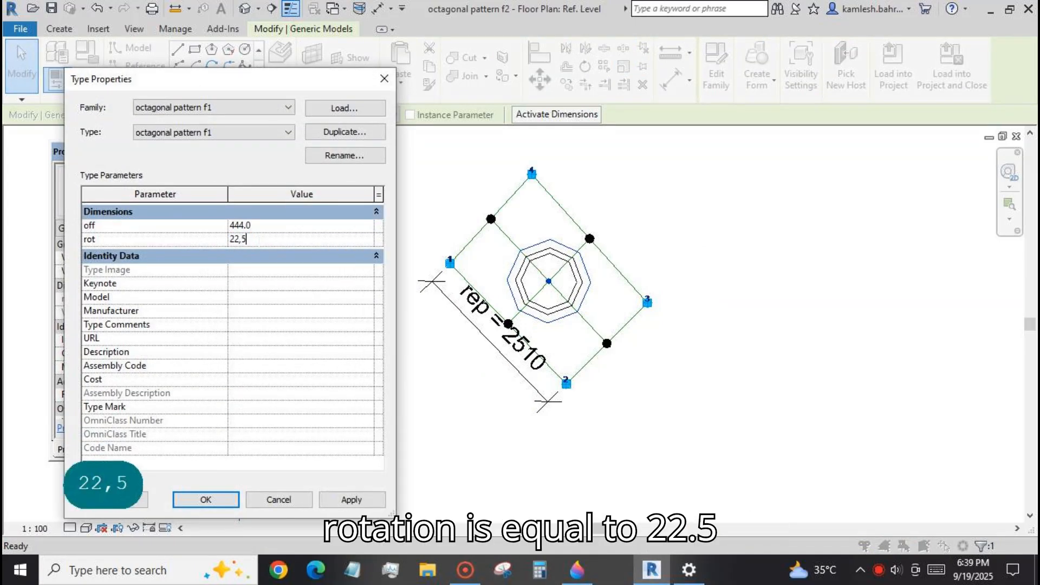
{"action": "key", "text": "BackSpace"}
{"action": "key", "text": "BackSpace"}
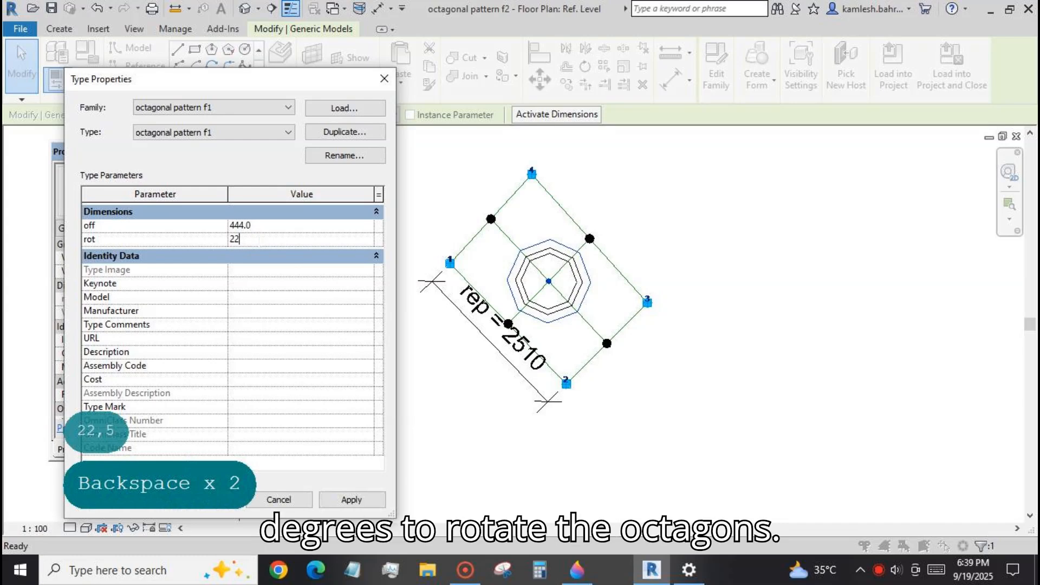
{"action": "type", "text": "."}
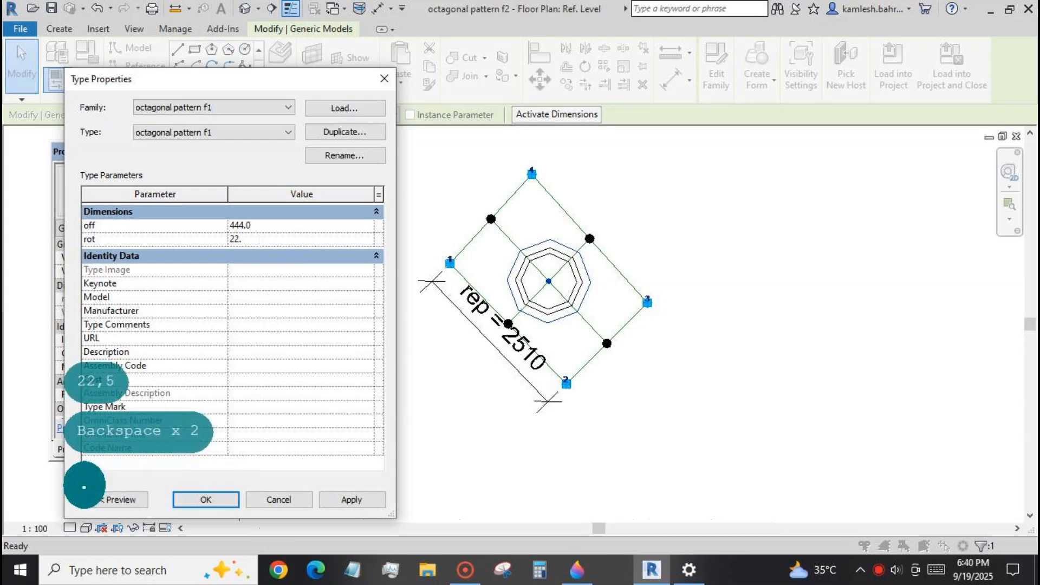
{"action": "type", "text": "5"}
{"action": "left_click", "coordinate": [343, 499]}
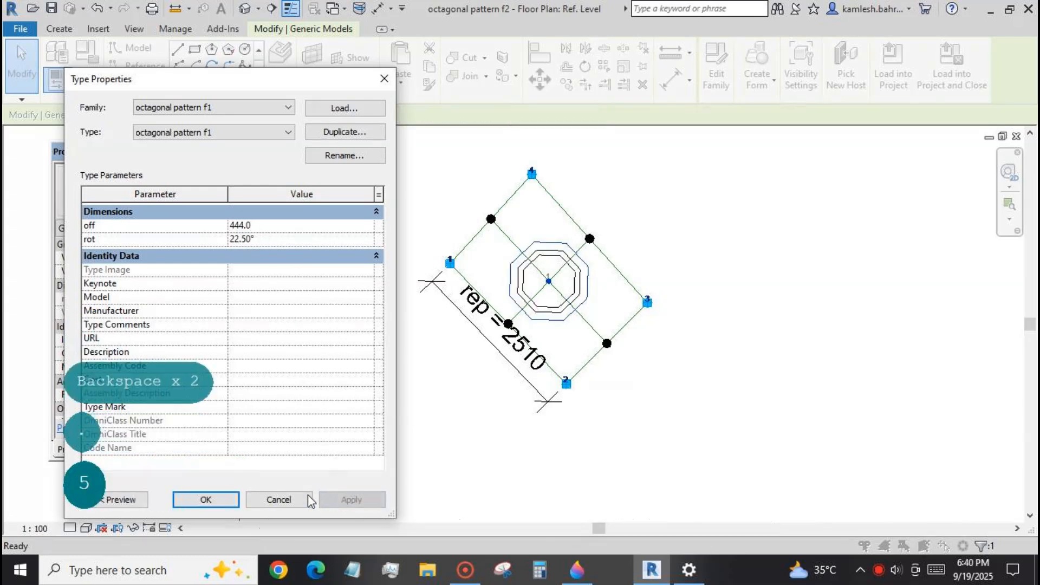
{"action": "left_click", "coordinate": [204, 500]}
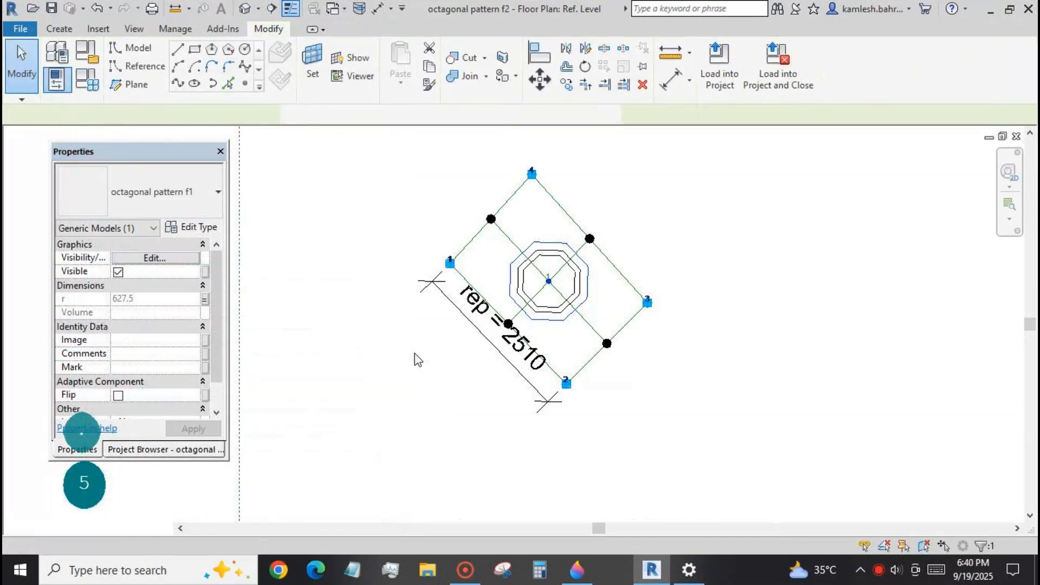
Create a solid block form from the rectangle's chain of four reference lines in the 3D view.
{"action": "key", "text": "ctrl+Tab"}
{"action": "key", "text": "Tab"}
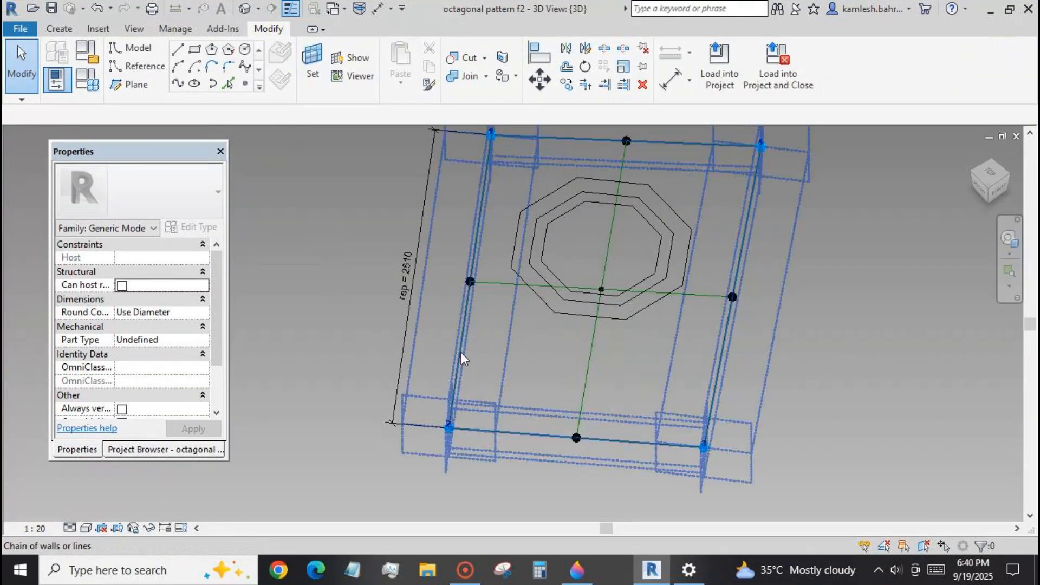
{"action": "left_click", "coordinate": [460, 354]}
{"action": "left_click", "coordinate": [672, 60]}
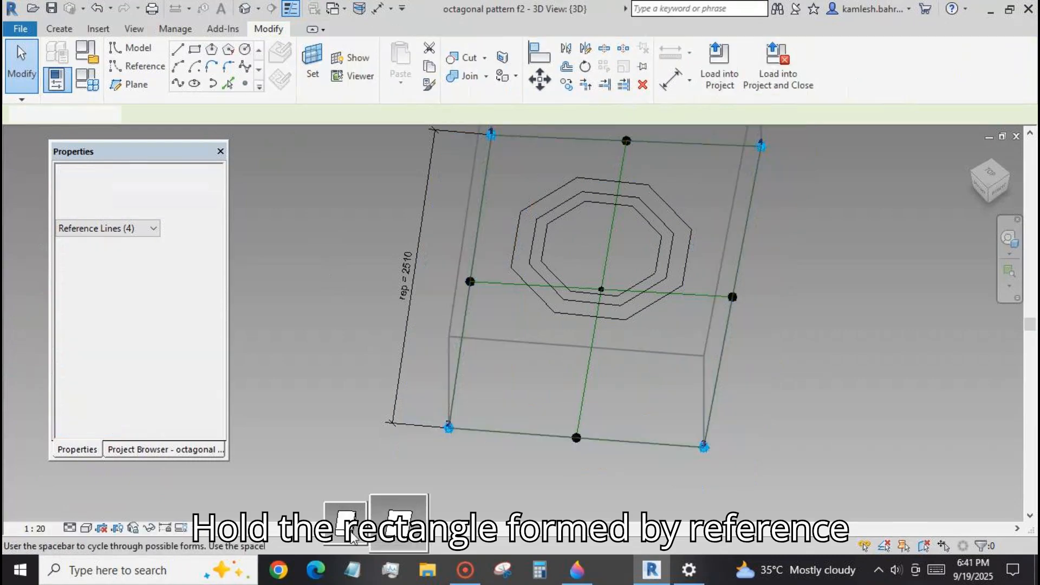
Associate the block form's positive offset with a new type parameter named th p.
{"action": "left_click", "coordinate": [218, 258]}
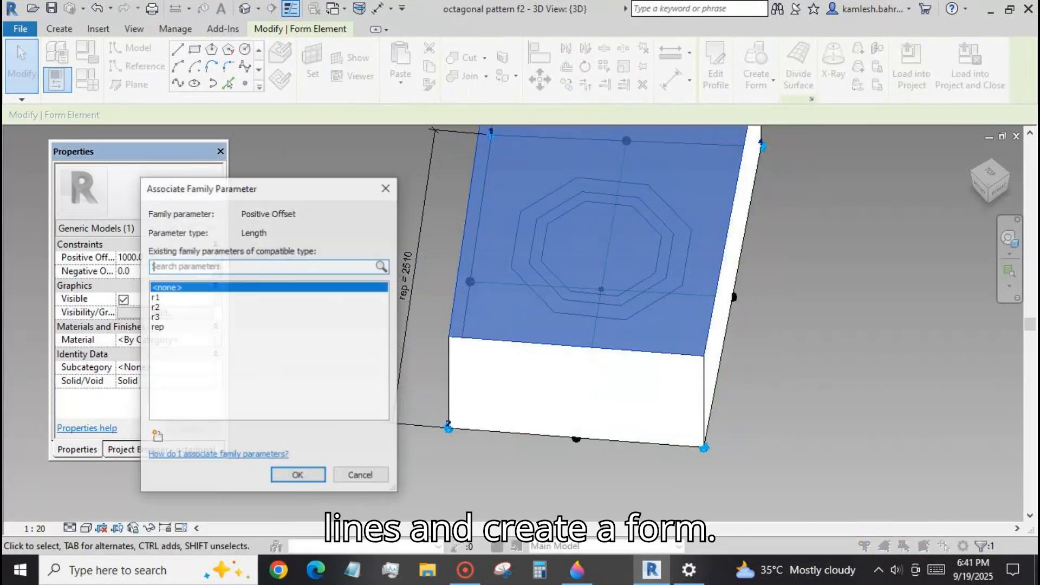
{"action": "left_click", "coordinate": [156, 436]}
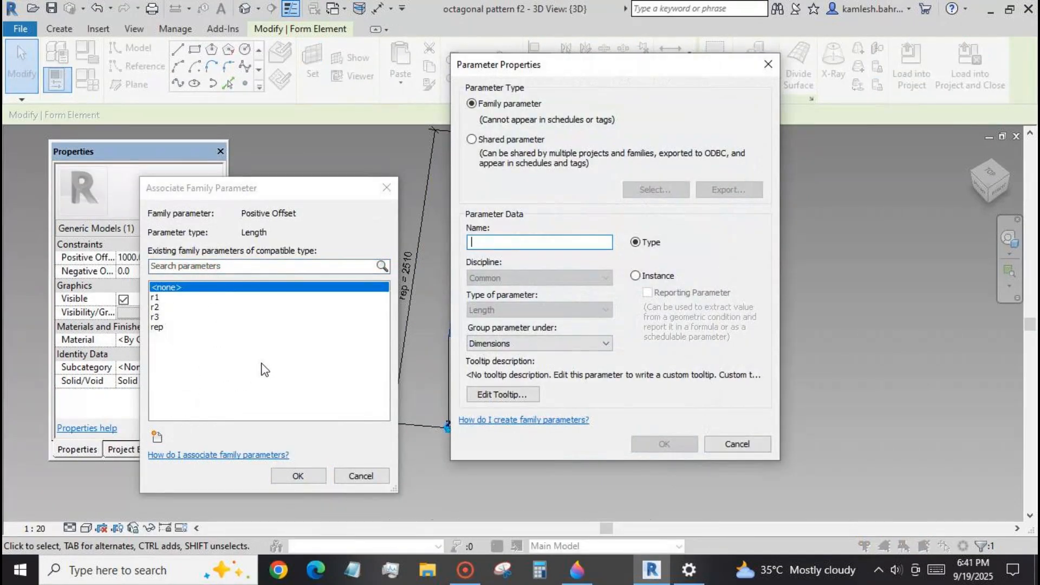
{"action": "type", "text": "th p"}
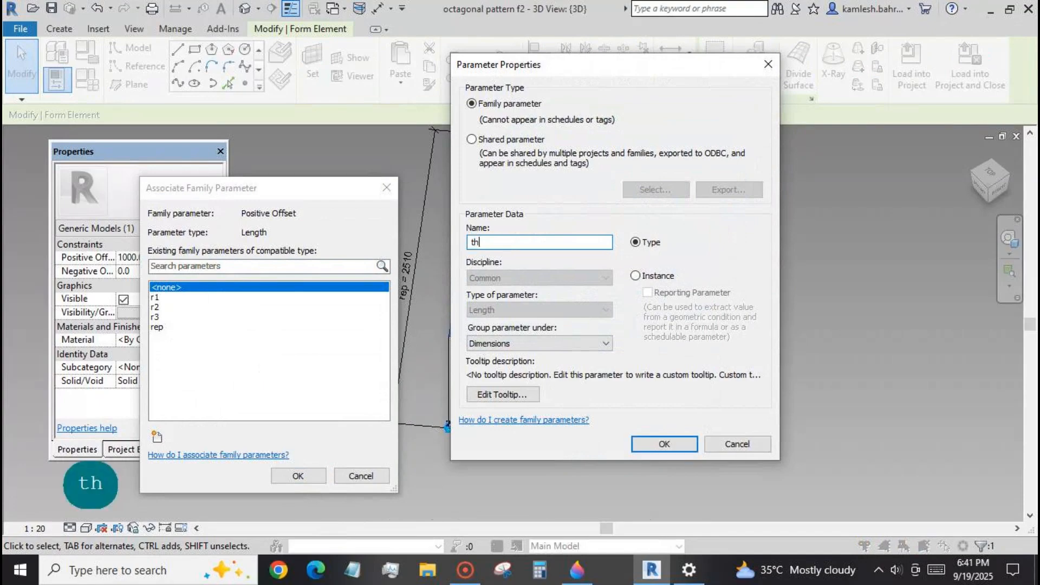
{"action": "left_click", "coordinate": [661, 446]}
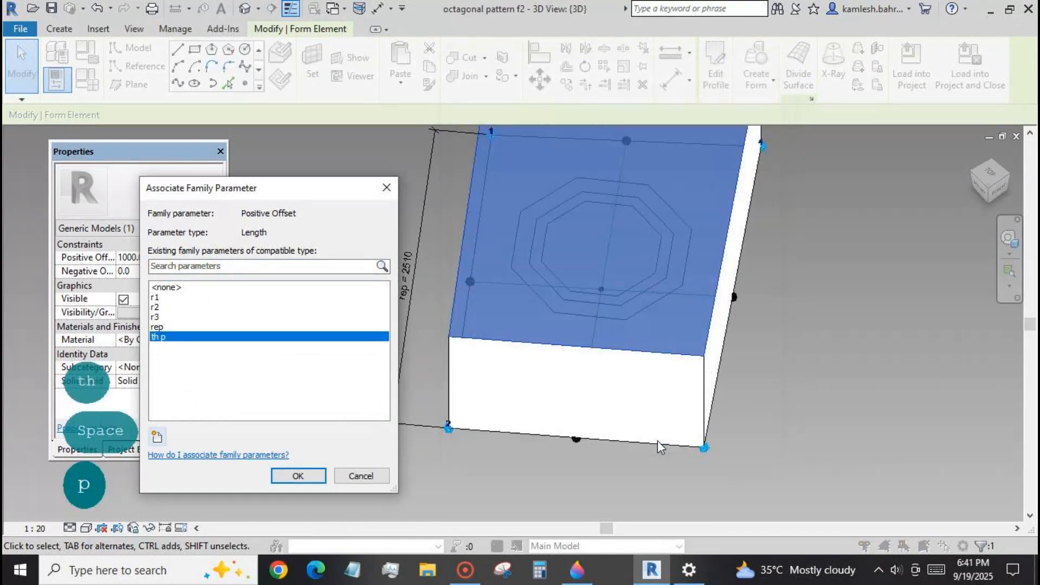
{"action": "left_click", "coordinate": [297, 476]}
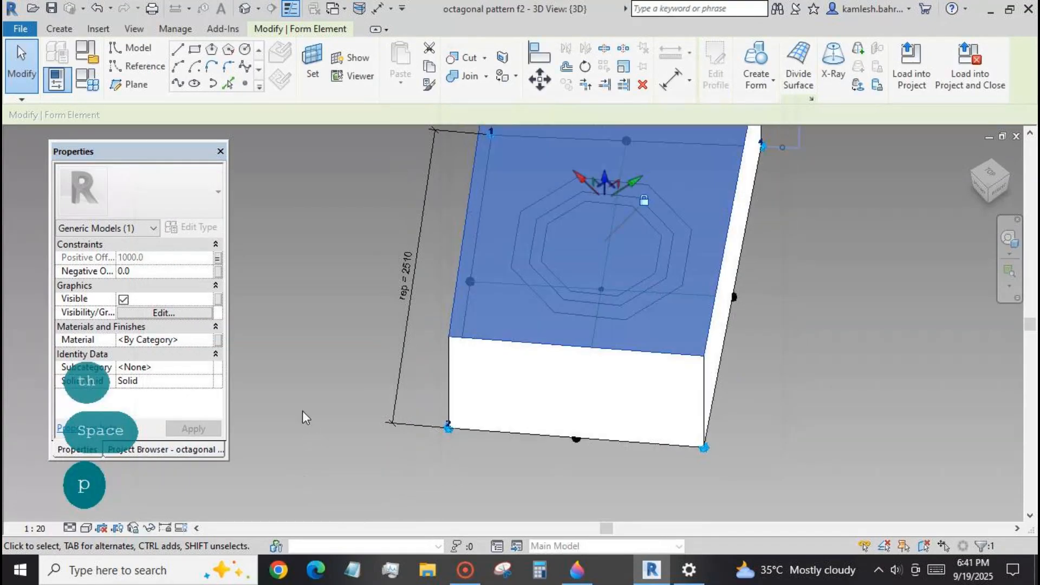
Associate the block form's negative offset with a new type parameter named th n.
{"action": "left_click", "coordinate": [219, 271]}
{"action": "left_click", "coordinate": [157, 437]}
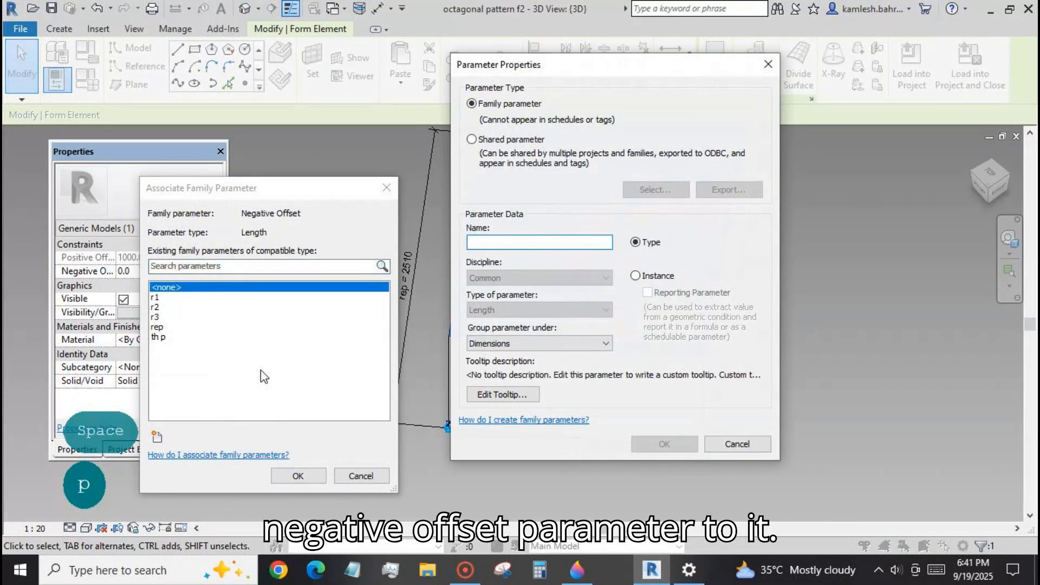
{"action": "type", "text": "th n"}
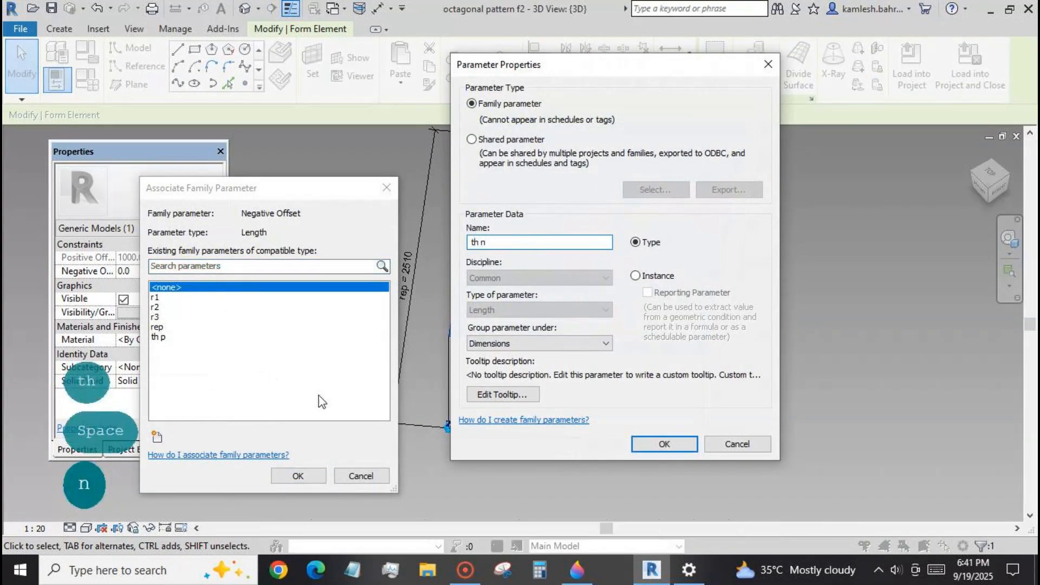
{"action": "left_click", "coordinate": [650, 443]}
{"action": "left_click", "coordinate": [314, 475]}
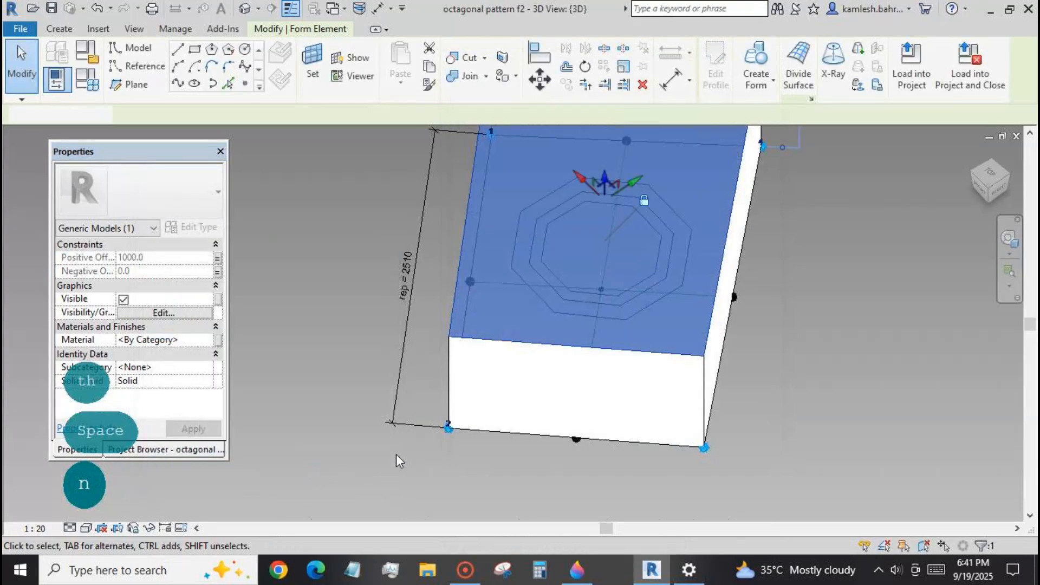
Set family parameter th p to 0 and th n to 300, and apply the values.
{"action": "left_click", "coordinate": [395, 454]}
{"action": "left_click", "coordinate": [87, 79]}
{"action": "left_click", "coordinate": [163, 284]}
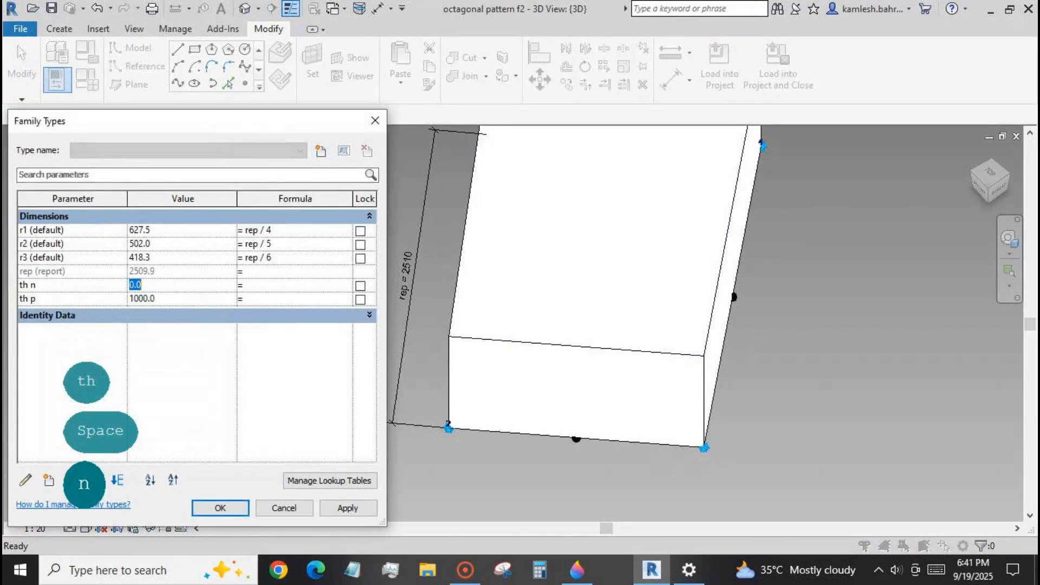
{"action": "type", "text": "0"}
{"action": "left_click", "coordinate": [177, 286]}
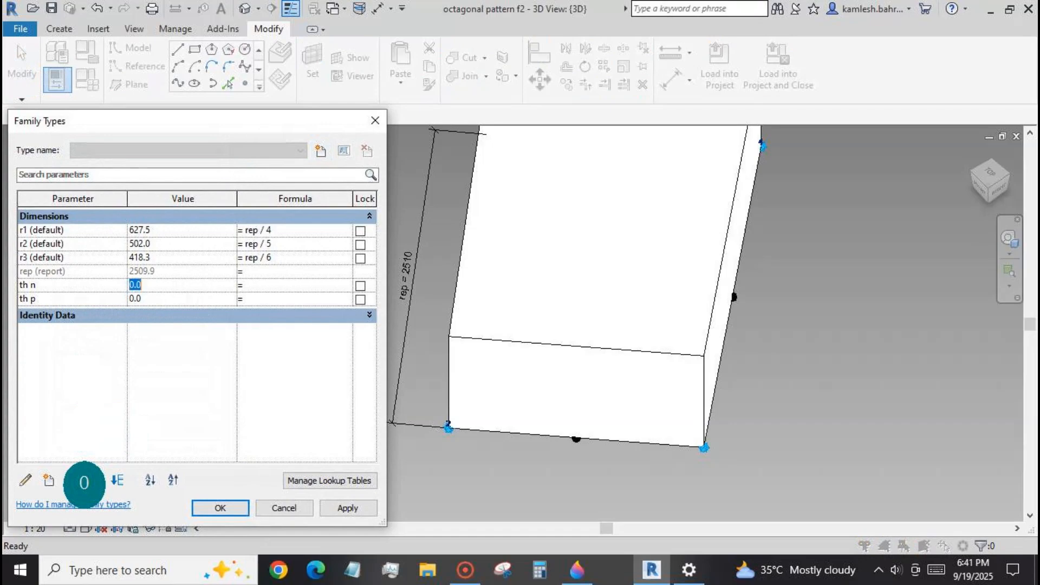
{"action": "type", "text": "300"}
{"action": "left_click", "coordinate": [347, 508]}
{"action": "left_click", "coordinate": [283, 508]}
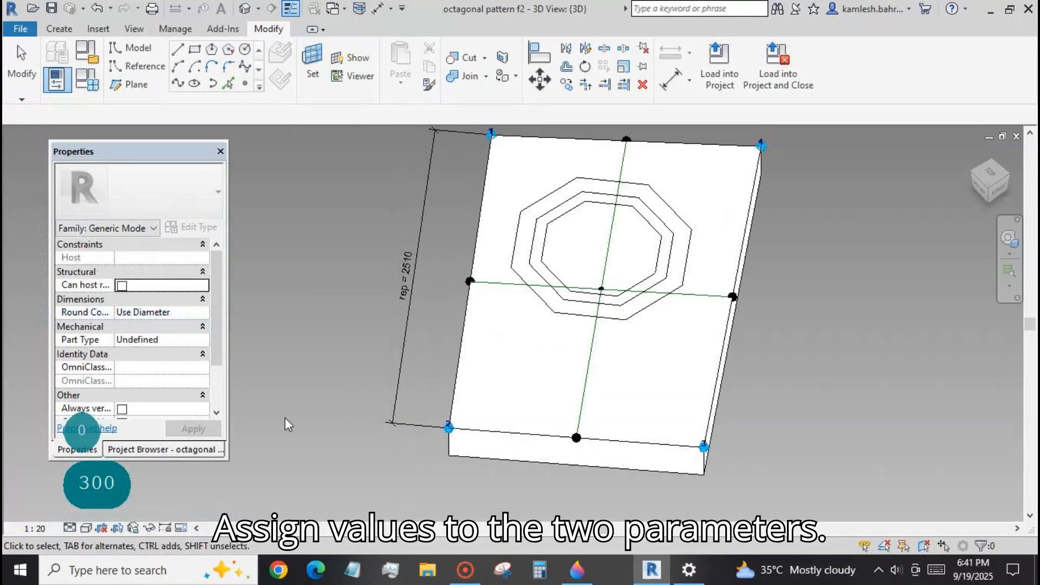
Set the off type parameter of the octagonal pattern f1 type to 0.
{"action": "scroll", "coordinate": [307, 293], "scroll_direction": "down", "scroll_amount": 3}
{"action": "left_click_drag", "start_coordinate": [639, 457], "coordinate": [640, 457], "text": "shift"}
{"action": "middle_click_drag", "start_coordinate": [640, 458], "coordinate": [570, 361], "text": "shift"}
{"action": "left_click", "coordinate": [570, 362]}
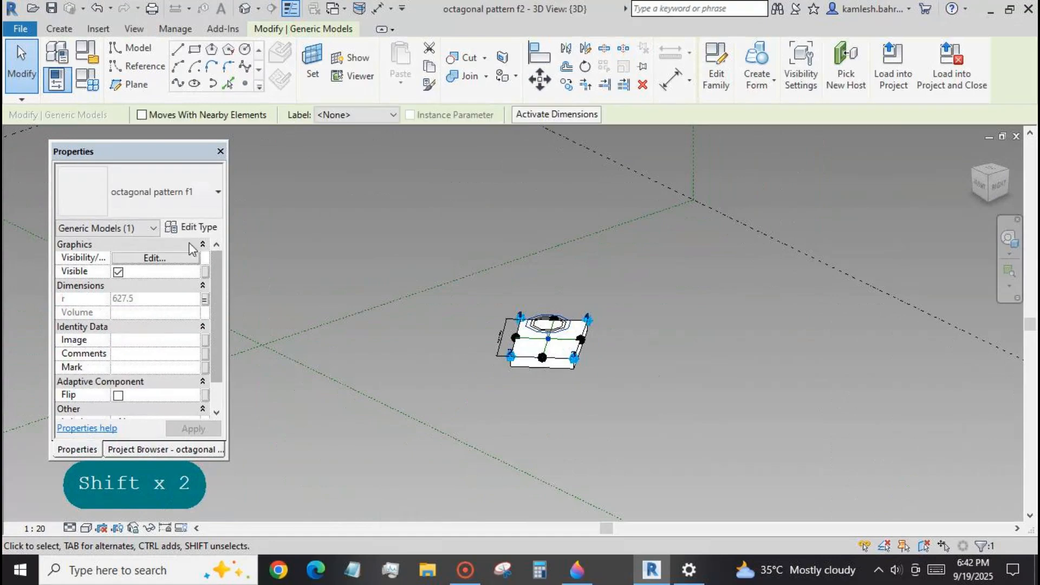
{"action": "left_click", "coordinate": [190, 227]}
{"action": "left_click", "coordinate": [265, 228]}
{"action": "type", "text": "0"}
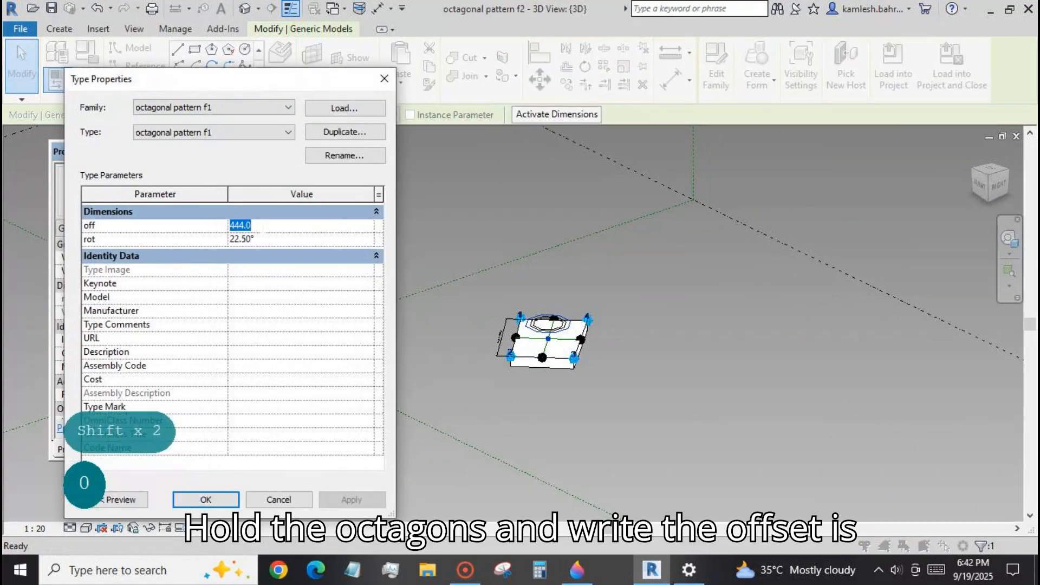
{"action": "left_click", "coordinate": [347, 499]}
{"action": "left_click", "coordinate": [206, 499]}
Create a solid extruded form from the outermost octagon on the block.
{"action": "left_click", "coordinate": [540, 388]}
{"action": "scroll", "coordinate": [553, 336], "scroll_direction": "up", "scroll_amount": 3}
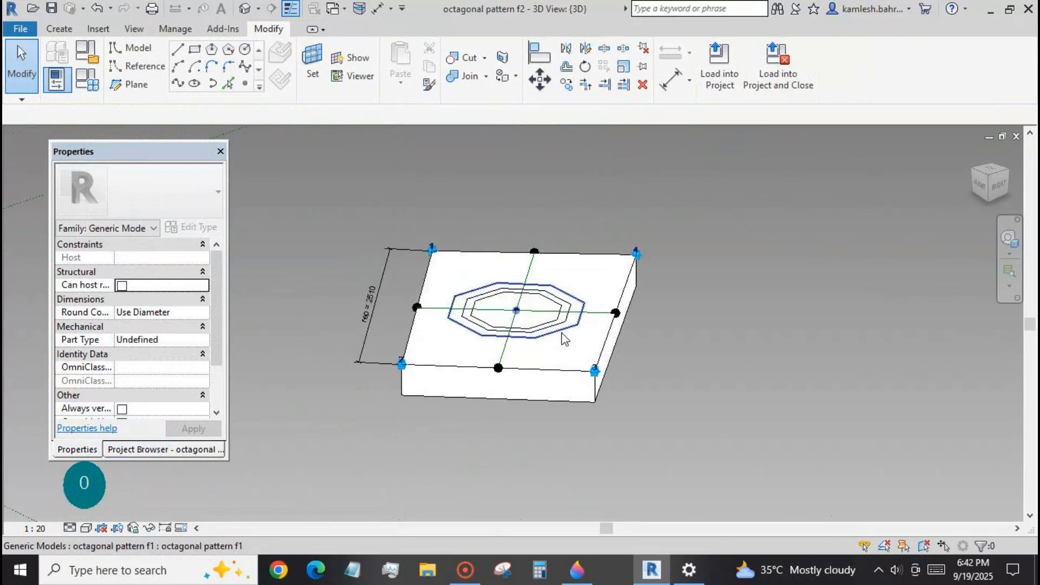
{"action": "left_click", "coordinate": [562, 337]}
{"action": "left_click", "coordinate": [757, 62]}
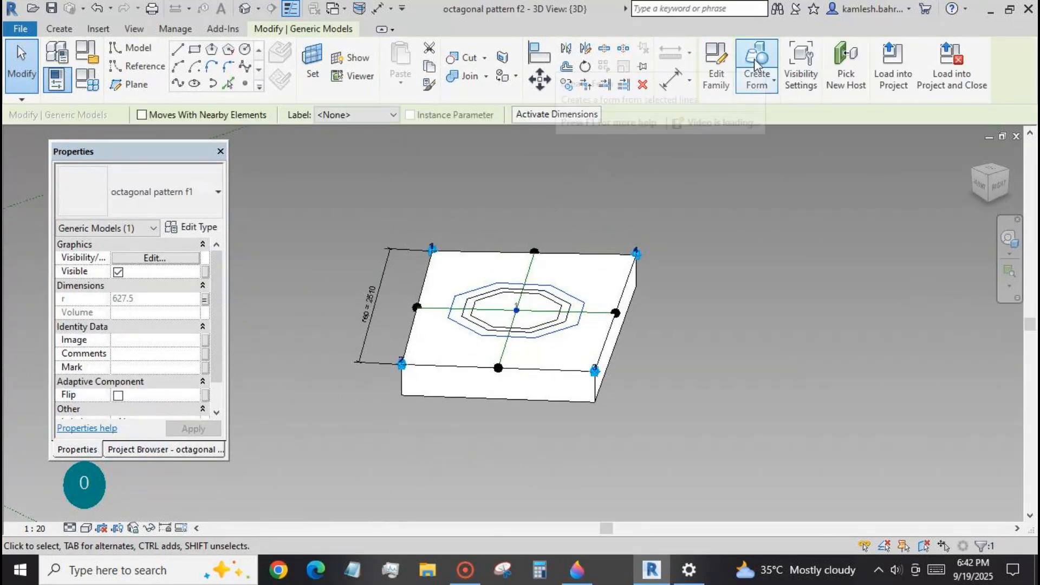
{"action": "left_click", "coordinate": [490, 440]}
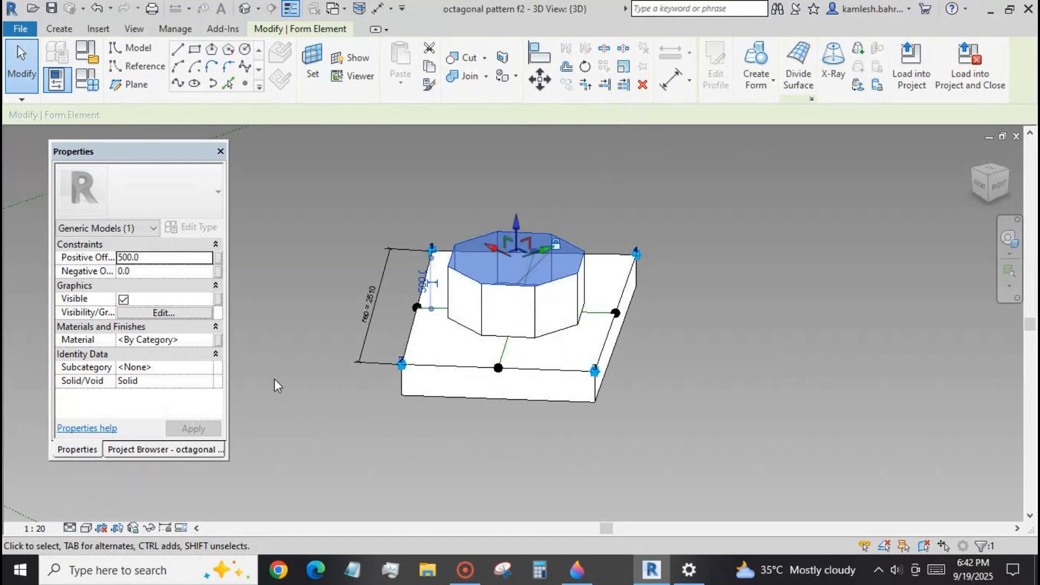
Associate the octagonal form's positive offset with th p and its negative offset with a new type parameter named v1 n.
{"action": "left_click", "coordinate": [218, 259]}
{"action": "left_click", "coordinate": [159, 347]}
{"action": "left_click", "coordinate": [295, 474]}
{"action": "left_click", "coordinate": [219, 271]}
{"action": "left_click", "coordinate": [157, 436]}
{"action": "type", "text": "v1 n"}
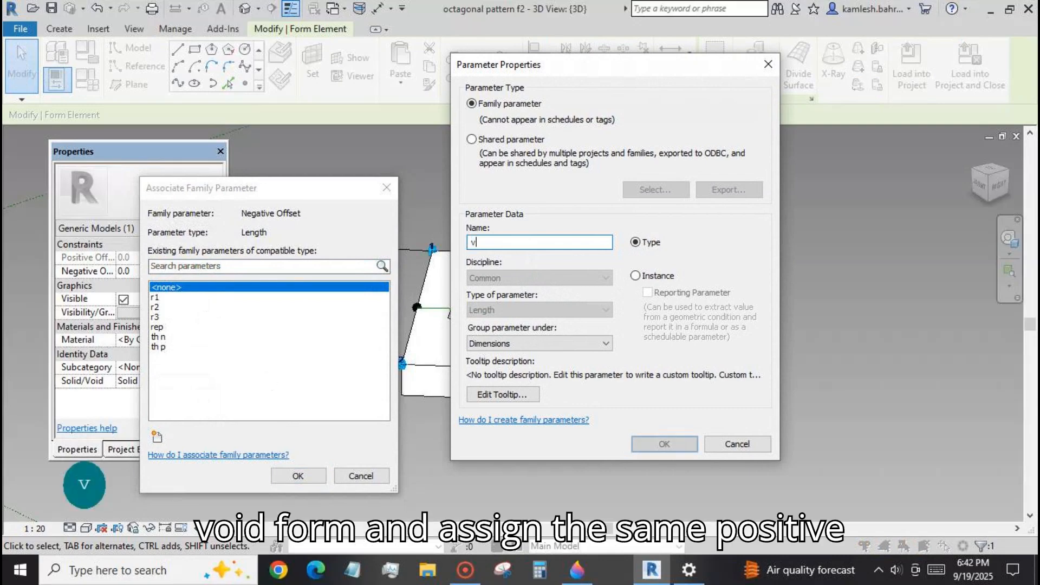
{"action": "left_click", "coordinate": [662, 444]}
{"action": "left_click", "coordinate": [304, 476]}
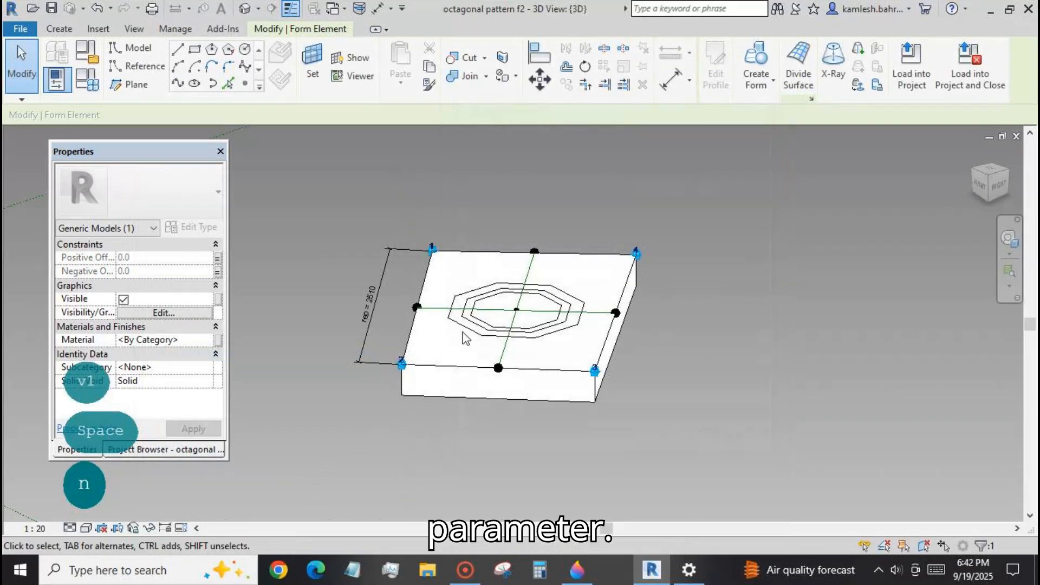
Set the formula of family parameter v1 n to 280 mm and accept the family types.
{"action": "left_click", "coordinate": [87, 79]}
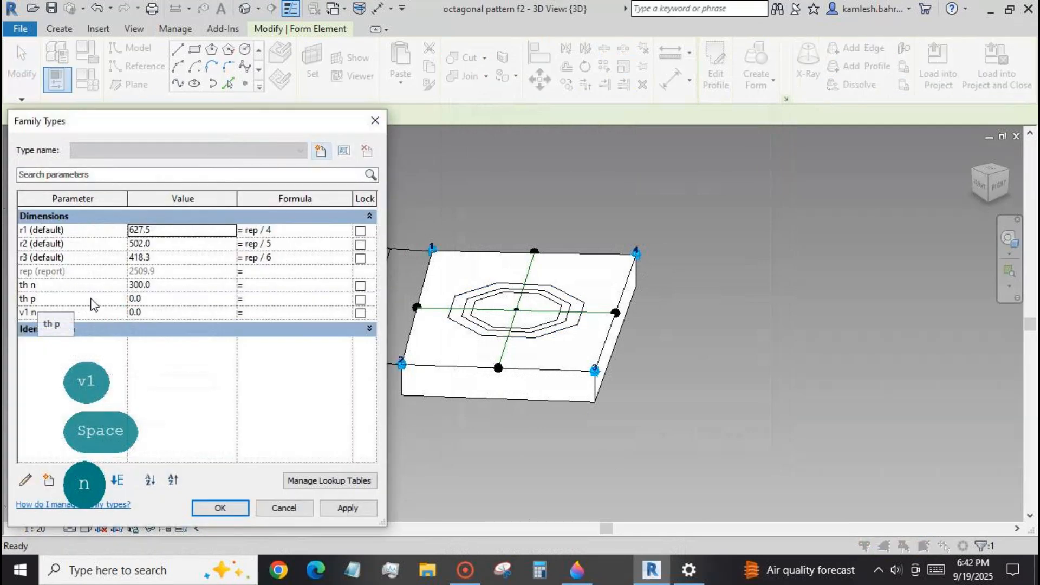
{"action": "left_click", "coordinate": [265, 313]}
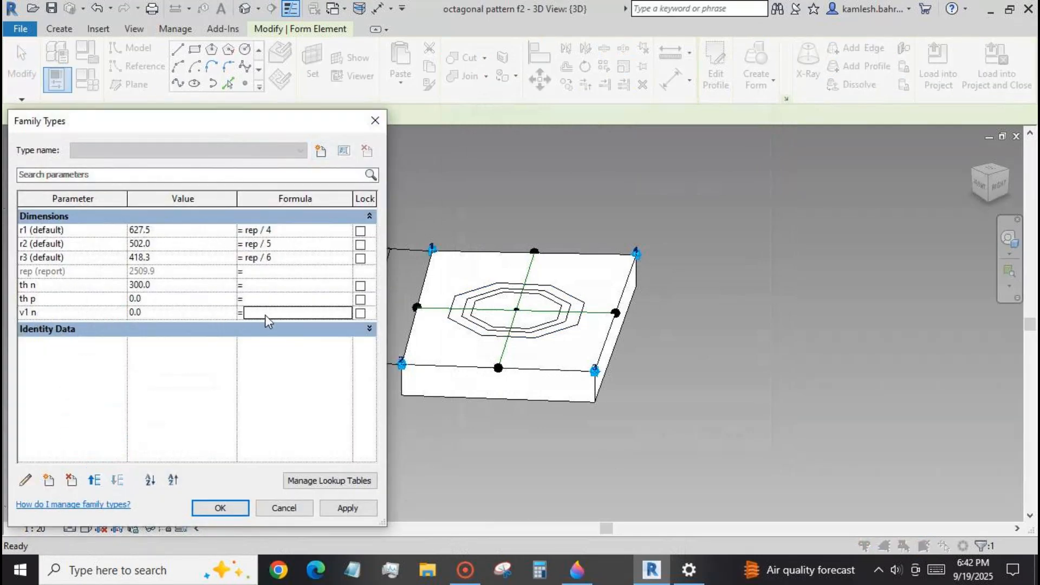
{"action": "type", "text": "2"}
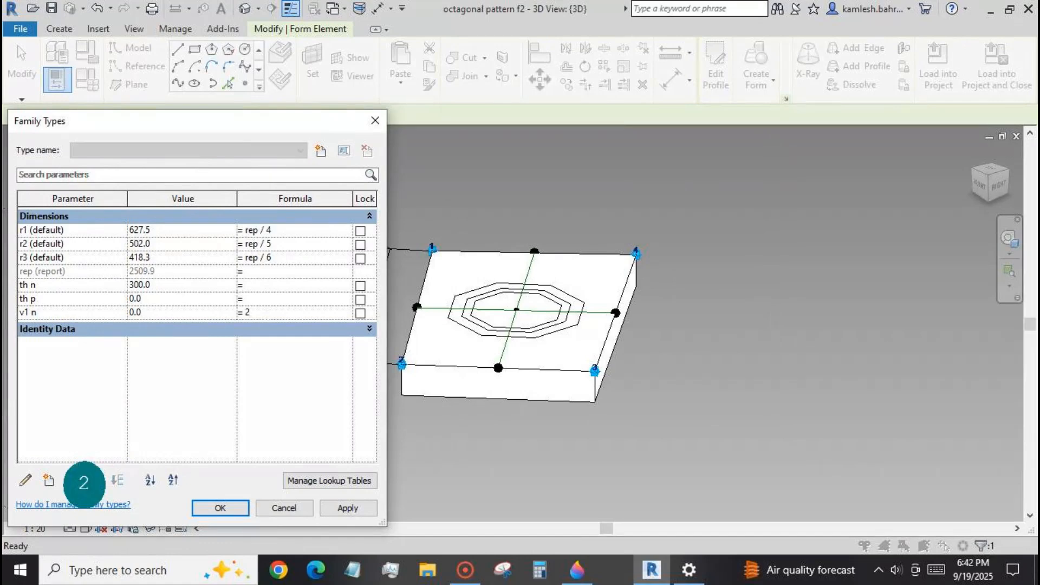
{"action": "type", "text": "80"}
{"action": "left_click", "coordinate": [347, 508]}
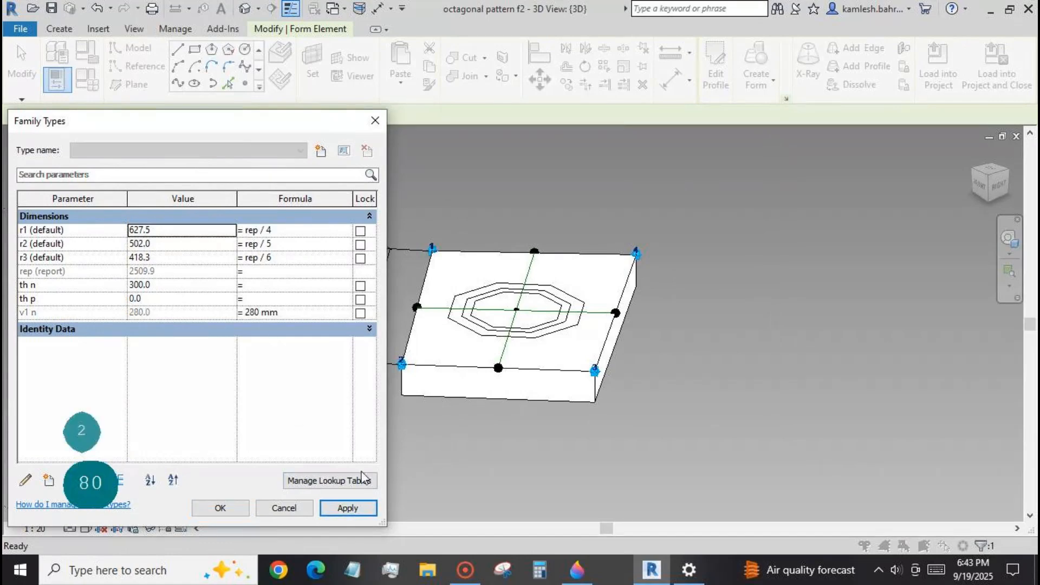
{"action": "left_click", "coordinate": [240, 509]}
Change the outermost octagonal form from solid to void so it cuts the block.
{"action": "key", "text": "Tab"}
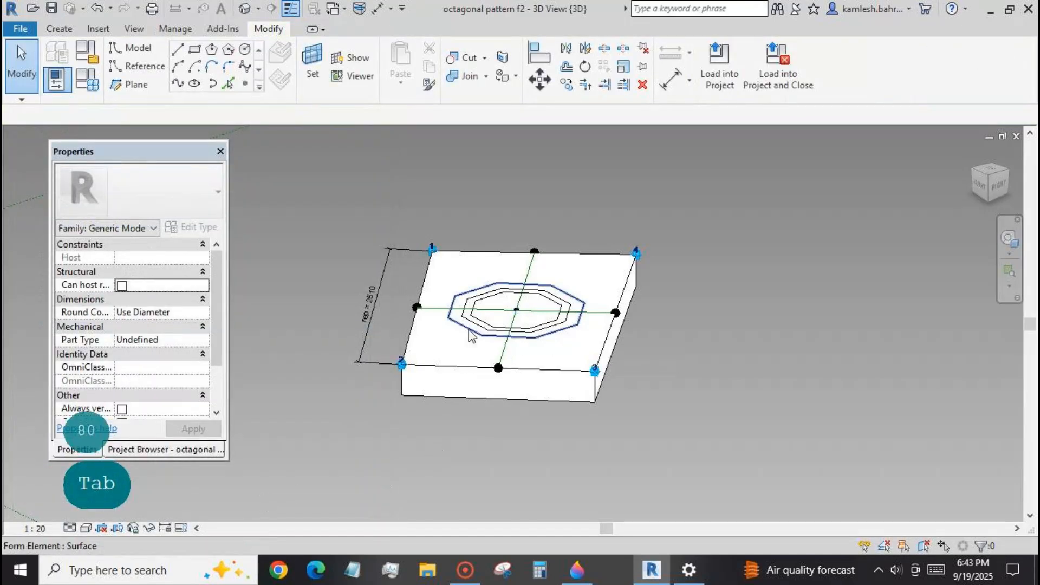
{"action": "left_click", "coordinate": [470, 333]}
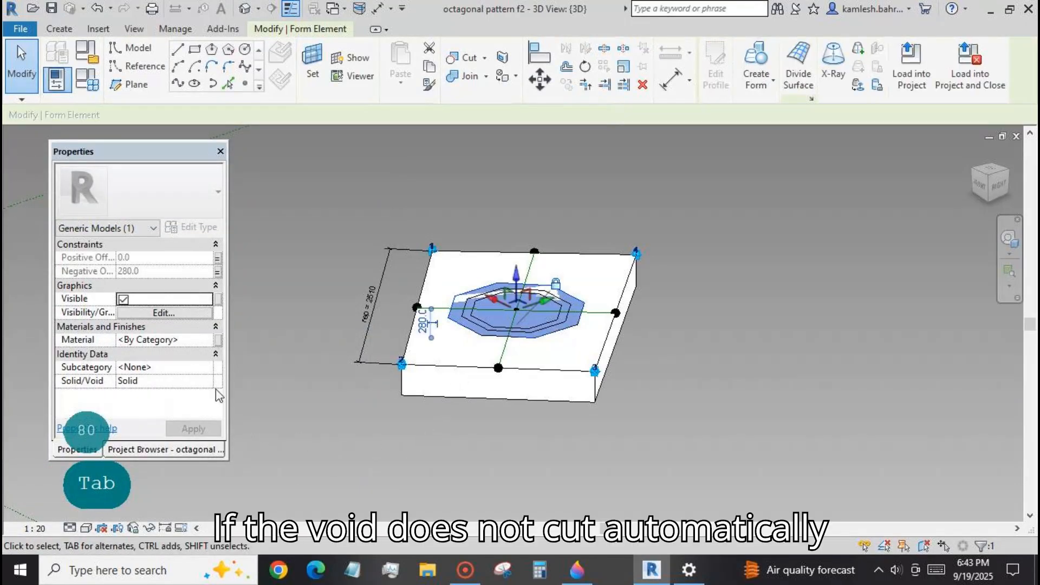
{"action": "left_click", "coordinate": [211, 386]}
{"action": "left_click", "coordinate": [141, 404]}
{"action": "left_click", "coordinate": [193, 428]}
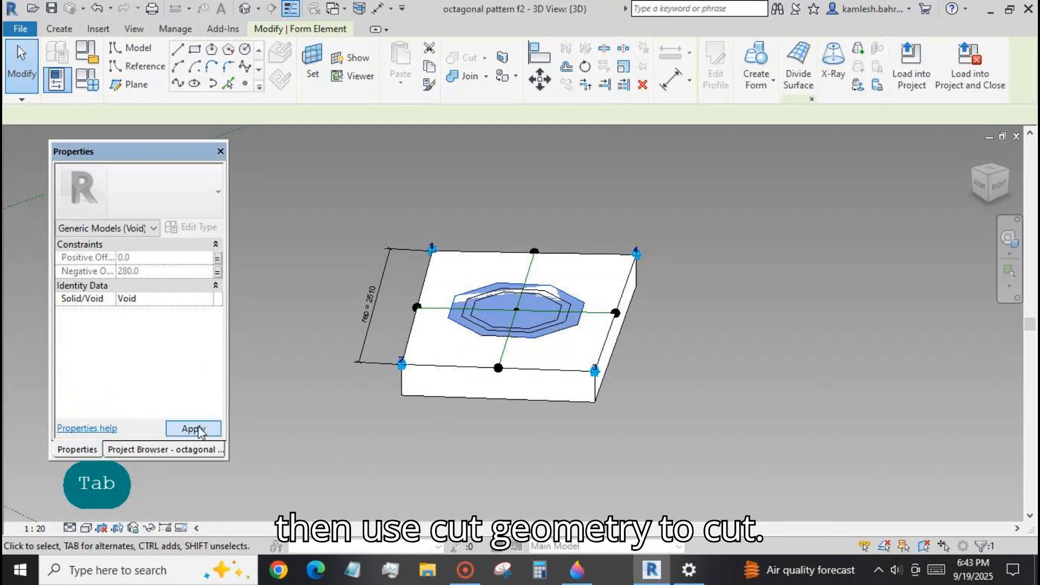
{"action": "left_click", "coordinate": [327, 414]}
{"action": "middle_click_drag", "start_coordinate": [677, 373], "coordinate": [637, 425], "text": "shift"}
{"action": "scroll", "coordinate": [460, 344], "scroll_direction": "up", "scroll_amount": 3}
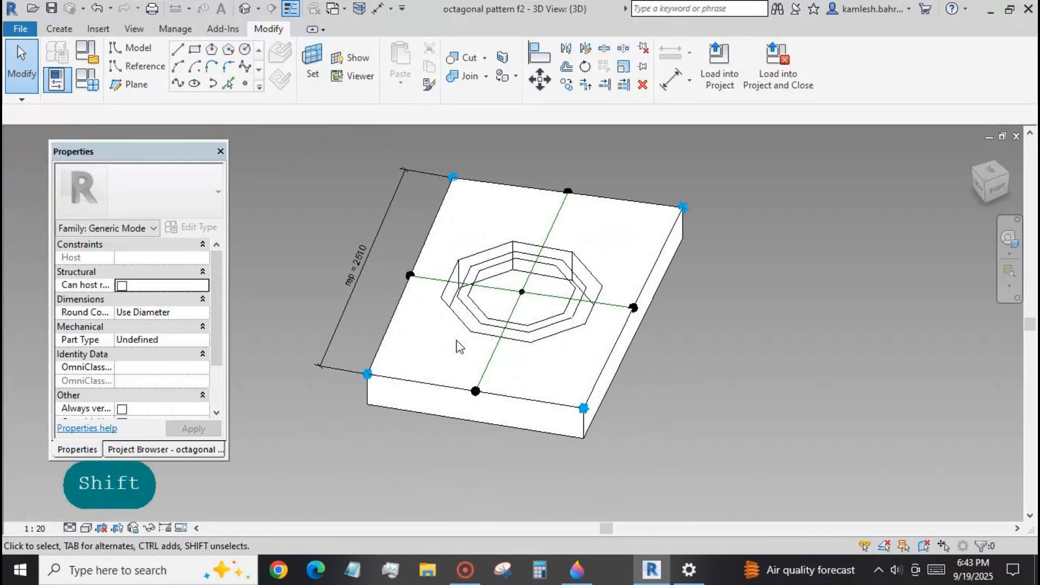
Set the 3D view's visual style to Shaded and create a solid extruded form from the middle octagon.
{"action": "left_click", "coordinate": [86, 529]}
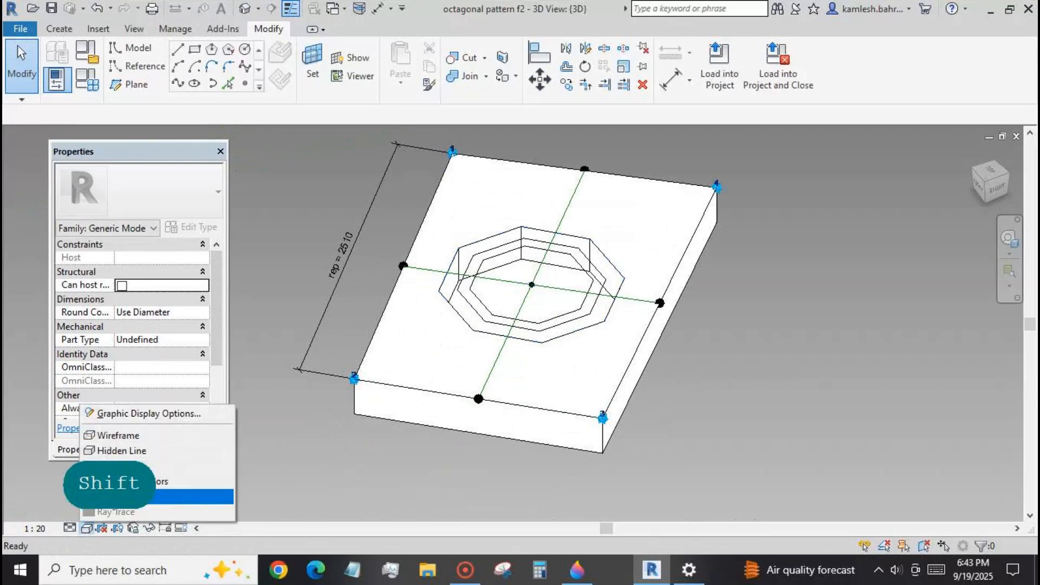
{"action": "left_click", "coordinate": [124, 469]}
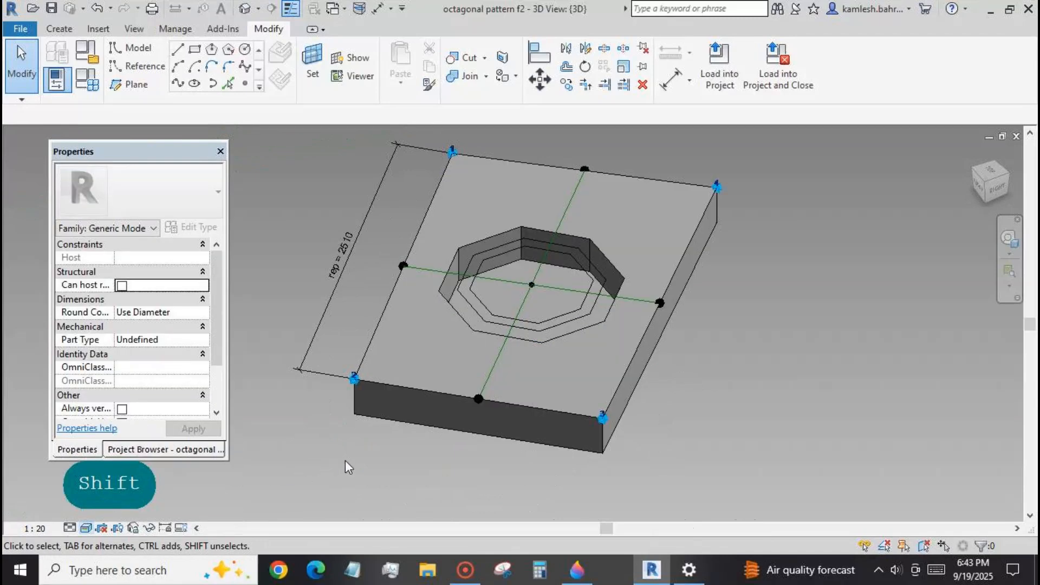
{"action": "left_click", "coordinate": [473, 309]}
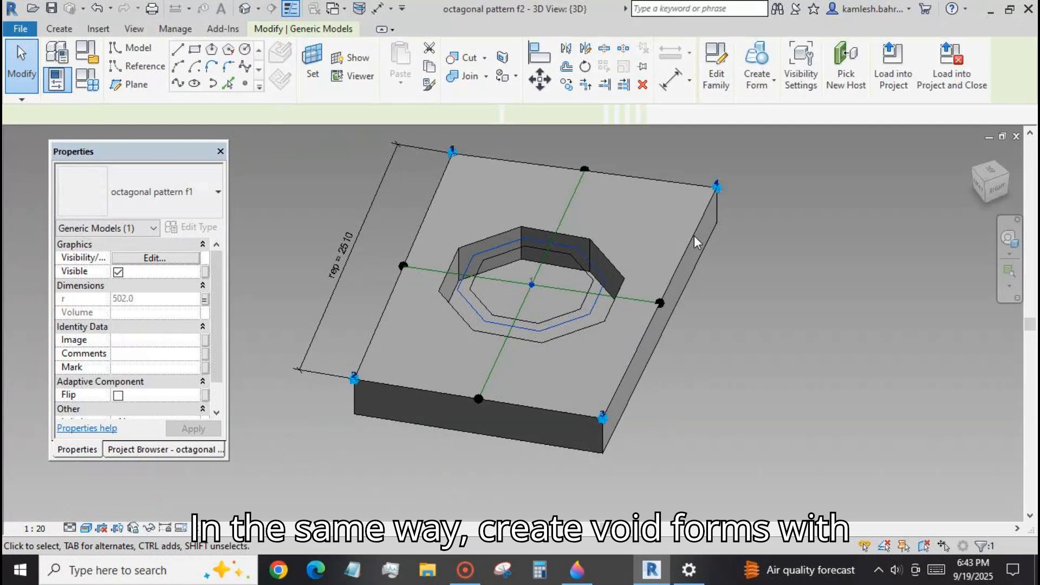
{"action": "left_click", "coordinate": [769, 54]}
{"action": "left_click", "coordinate": [497, 373]}
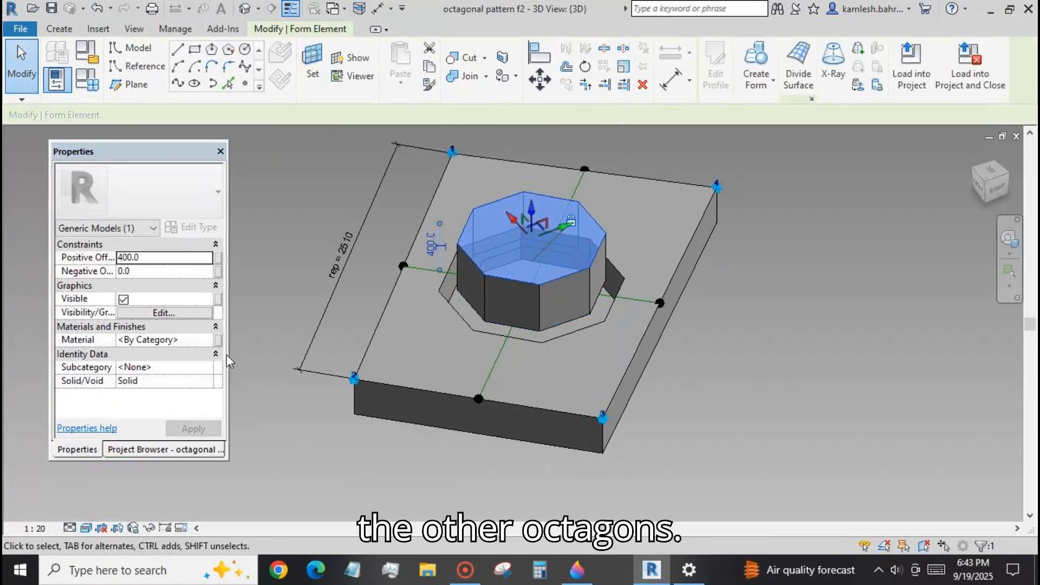
Associate the middle octagonal form's positive offset with th p and its negative offset with a new type parameter named v2 n.
{"action": "left_click", "coordinate": [218, 258]}
{"action": "left_click", "coordinate": [169, 349]}
{"action": "left_click", "coordinate": [298, 473]}
{"action": "left_click", "coordinate": [218, 271]}
{"action": "left_click", "coordinate": [157, 436]}
{"action": "type", "text": "v2"}
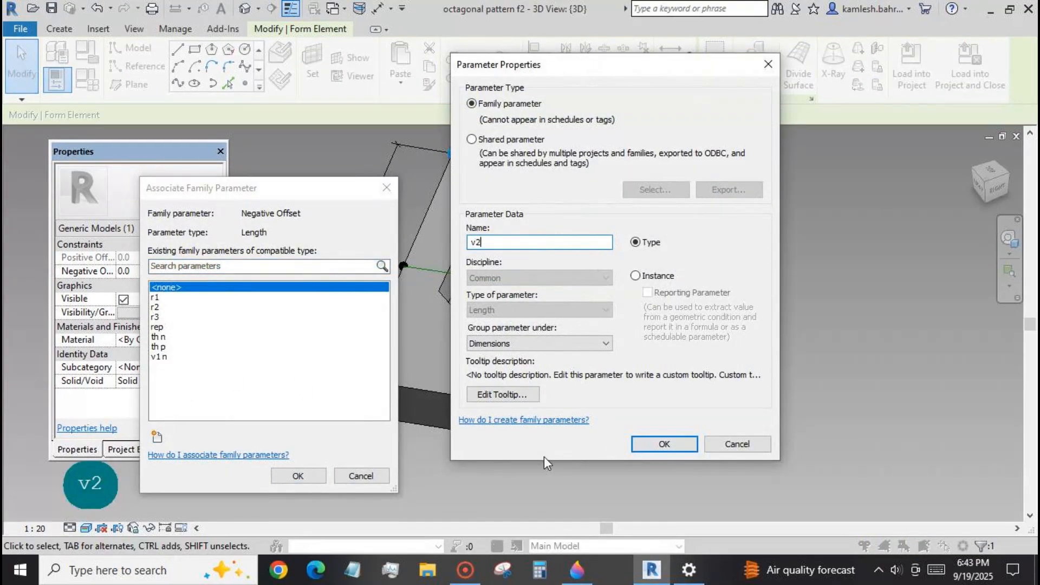
{"action": "type", "text": " n"}
{"action": "left_click", "coordinate": [665, 444]}
{"action": "left_click", "coordinate": [297, 476]}
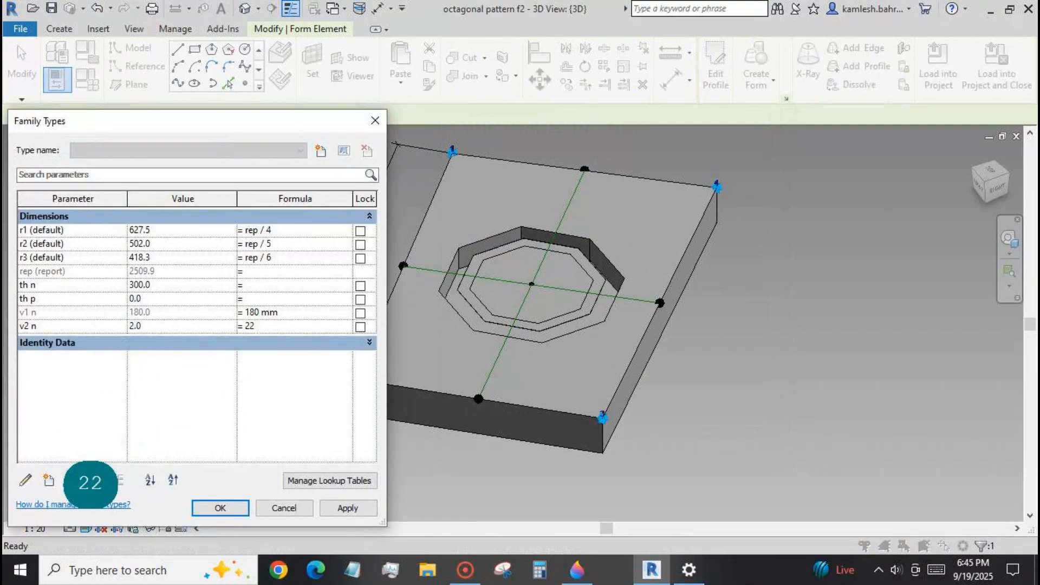
Set the formula of family parameter v2 n to 220 mm and accept the family types.
{"action": "type", "text": "0"}
{"action": "left_click", "coordinate": [347, 508]}
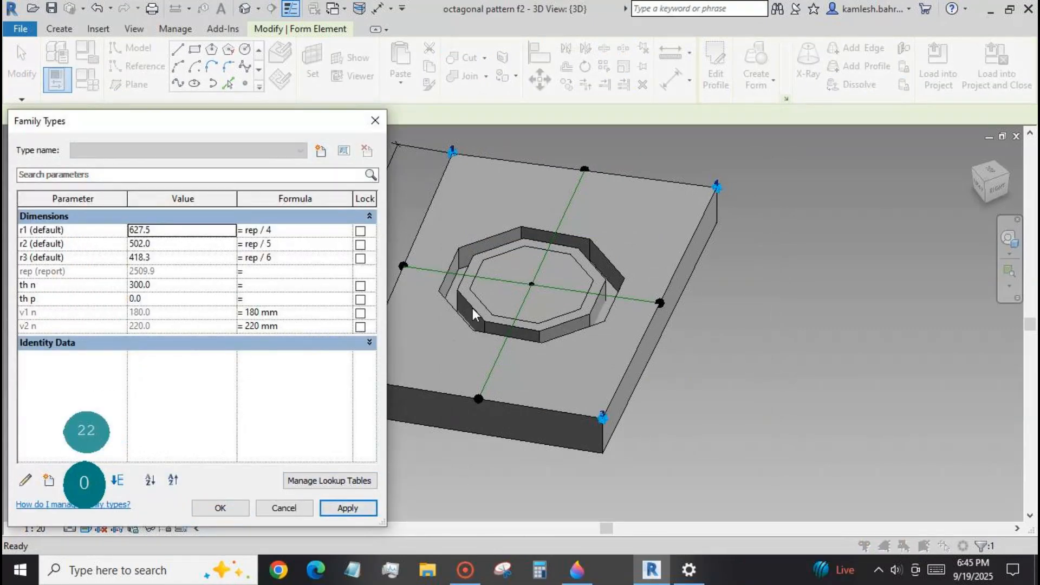
{"action": "left_click", "coordinate": [220, 507]}
Change the middle octagonal form from solid to void so it cuts the block.
{"action": "key", "text": "Tab"}
{"action": "key", "text": "Tab"}
{"action": "left_click", "coordinate": [471, 306]}
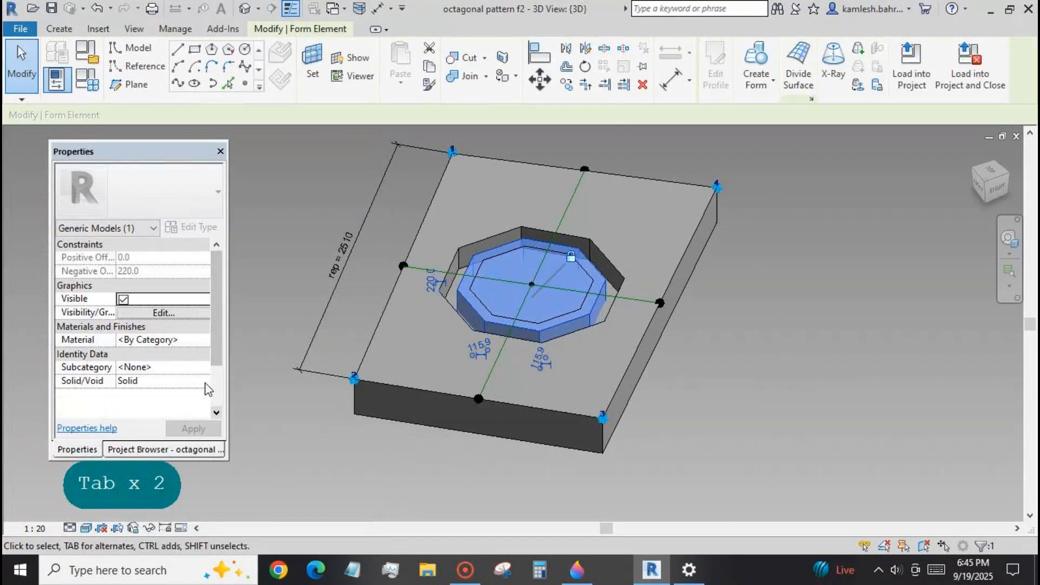
{"action": "left_click", "coordinate": [314, 453]}
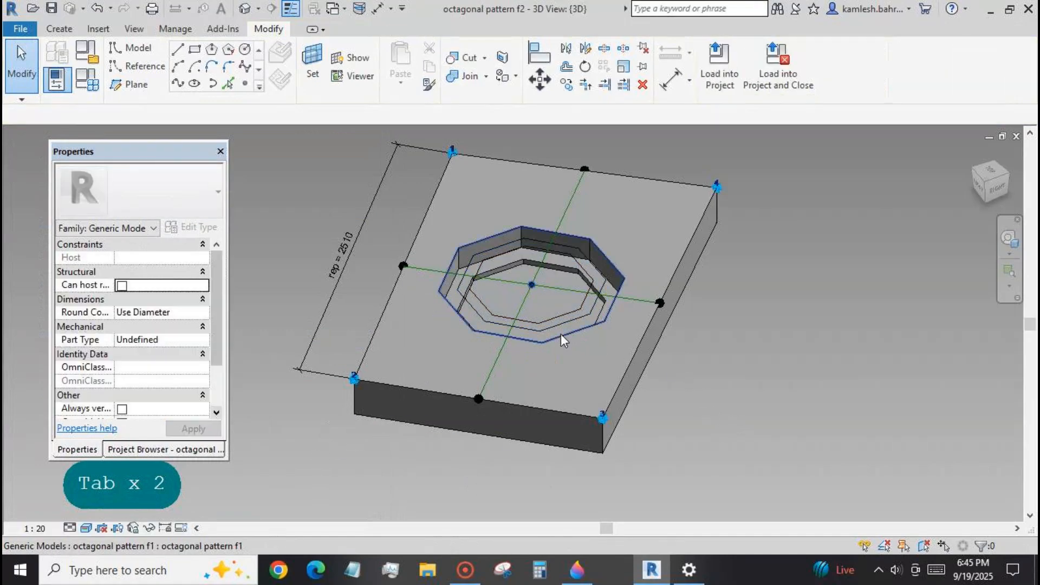
Create a solid extruded form from the innermost octagon and associate its positive offset with th p.
{"action": "left_click", "coordinate": [509, 320]}
{"action": "left_click", "coordinate": [750, 75]}
{"action": "left_click", "coordinate": [218, 257]}
{"action": "left_click", "coordinate": [158, 346]}
{"action": "left_click", "coordinate": [298, 476]}
Associate the innermost octagonal form's negative offset with a new type parameter named v3 n.
{"action": "left_click", "coordinate": [218, 271]}
{"action": "left_click", "coordinate": [156, 437]}
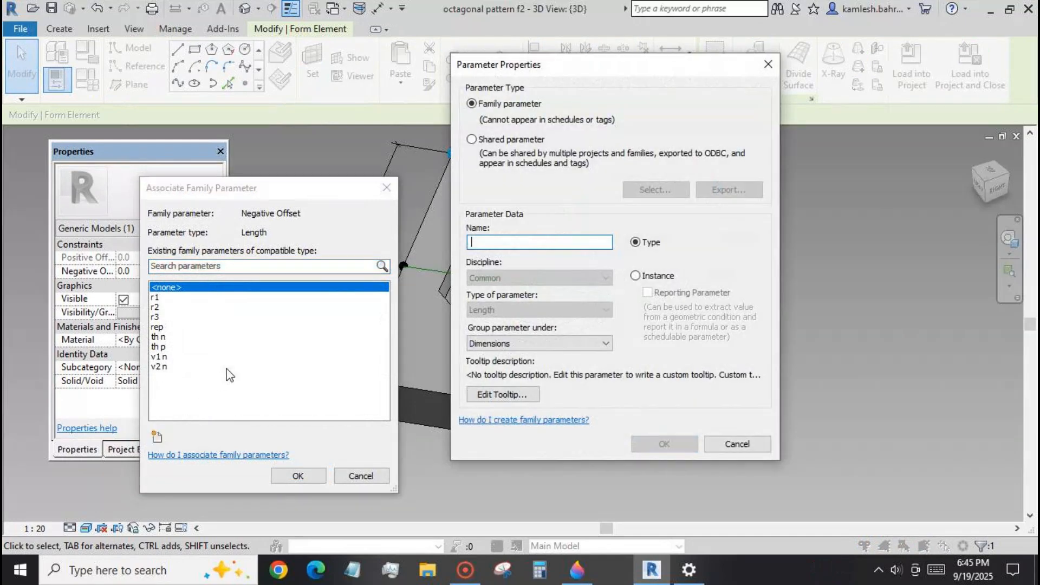
{"action": "type", "text": "v3 n"}
{"action": "left_click", "coordinate": [664, 444]}
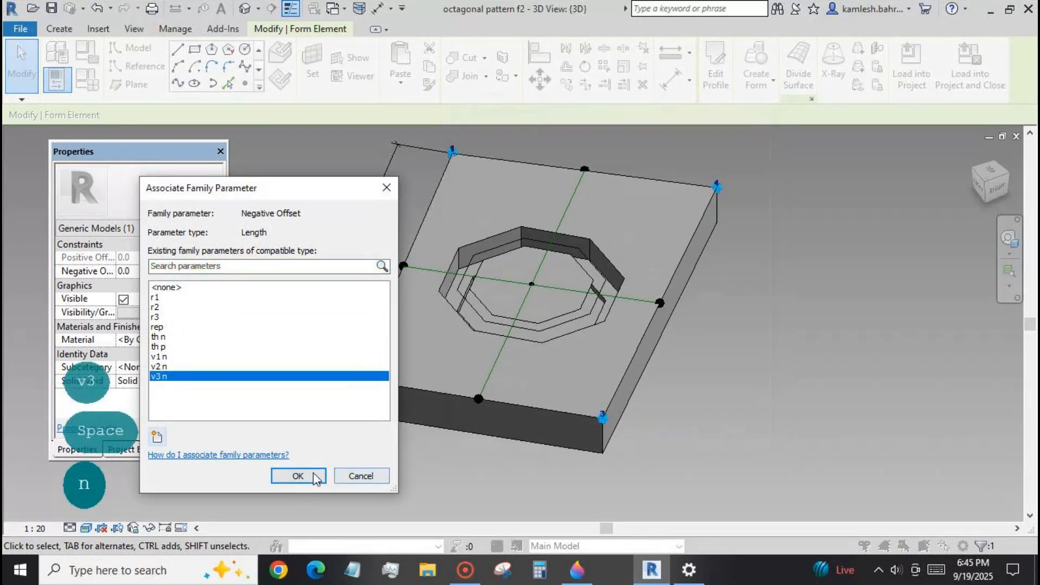
{"action": "left_click", "coordinate": [324, 476]}
Set the formula of family parameter v3 n to 240 mm and accept the family types.
{"action": "left_click", "coordinate": [87, 80]}
{"action": "left_click", "coordinate": [247, 341]}
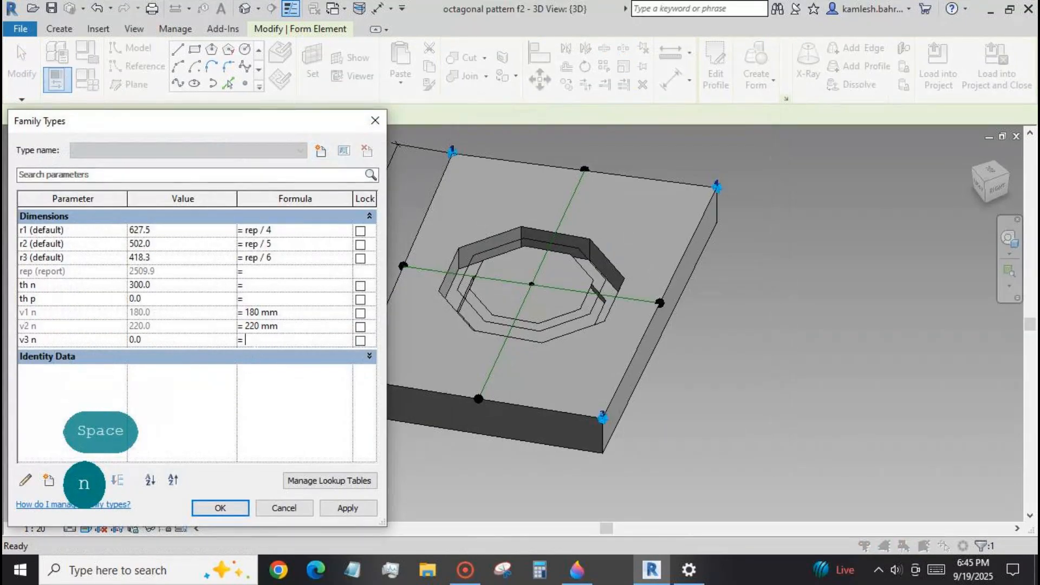
{"action": "type", "text": "24"}
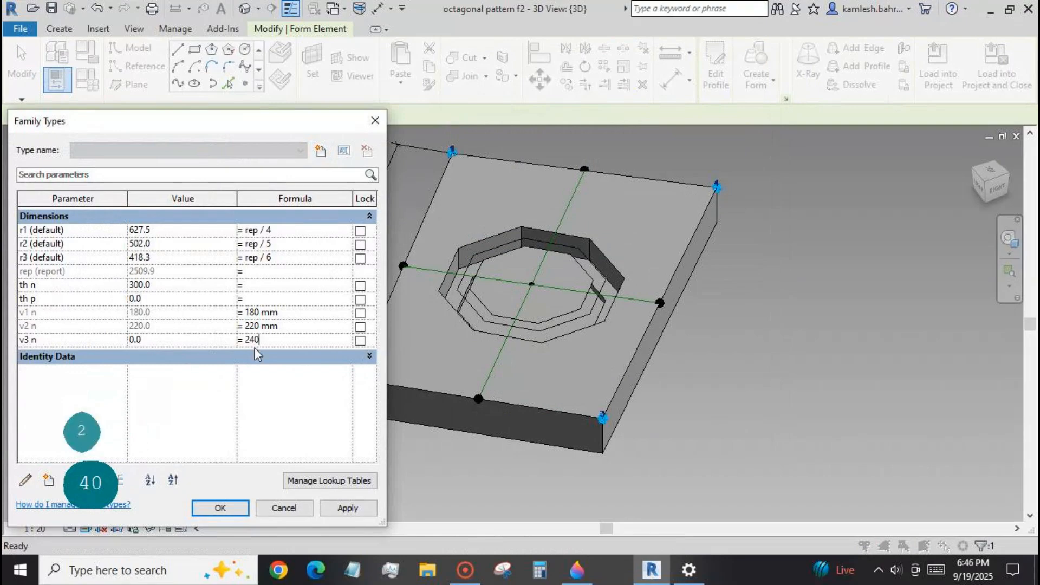
{"action": "type", "text": "0"}
{"action": "left_click", "coordinate": [344, 507]}
{"action": "key", "text": "Return"}
Change the innermost octagonal form from solid to void so it cuts the block.
{"action": "key", "text": "Tab"}
{"action": "key", "text": "Tab"}
{"action": "left_click", "coordinate": [499, 317]}
{"action": "left_click", "coordinate": [207, 381]}
{"action": "left_click", "coordinate": [132, 407]}
{"action": "left_click", "coordinate": [450, 453]}
{"action": "middle_click_drag", "start_coordinate": [451, 454], "coordinate": [450, 337], "text": "shift"}
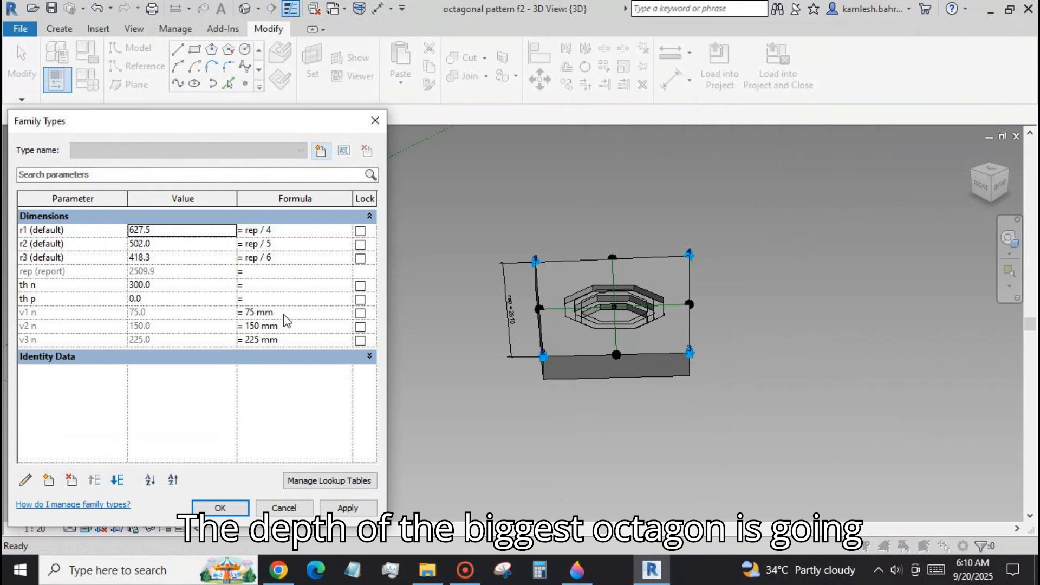
Set the formula of family parameter v1 n to 0.25 * th n.
{"action": "left_click", "coordinate": [284, 314]}
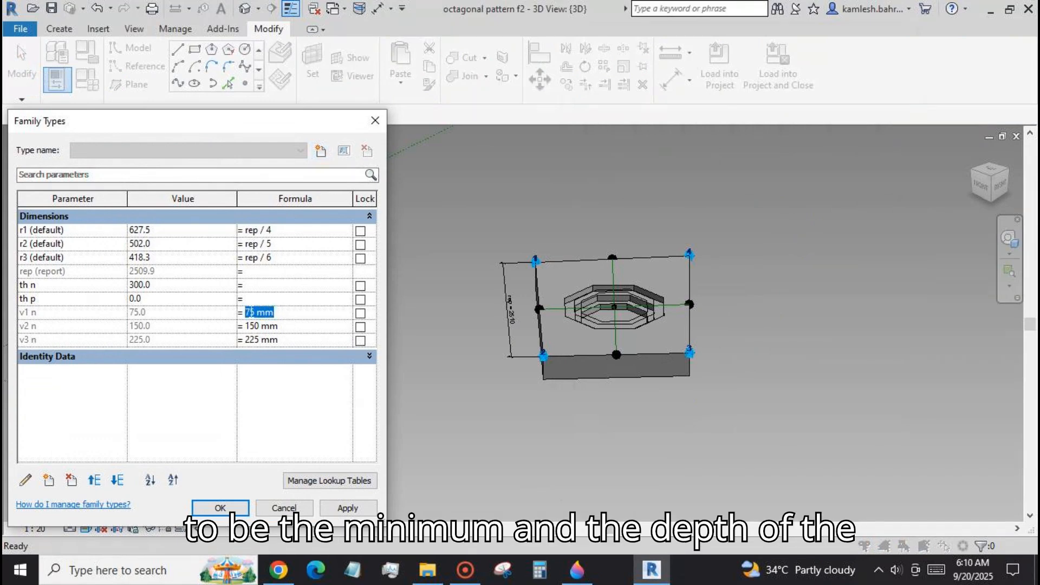
{"action": "type", "text": "0.25 *"}
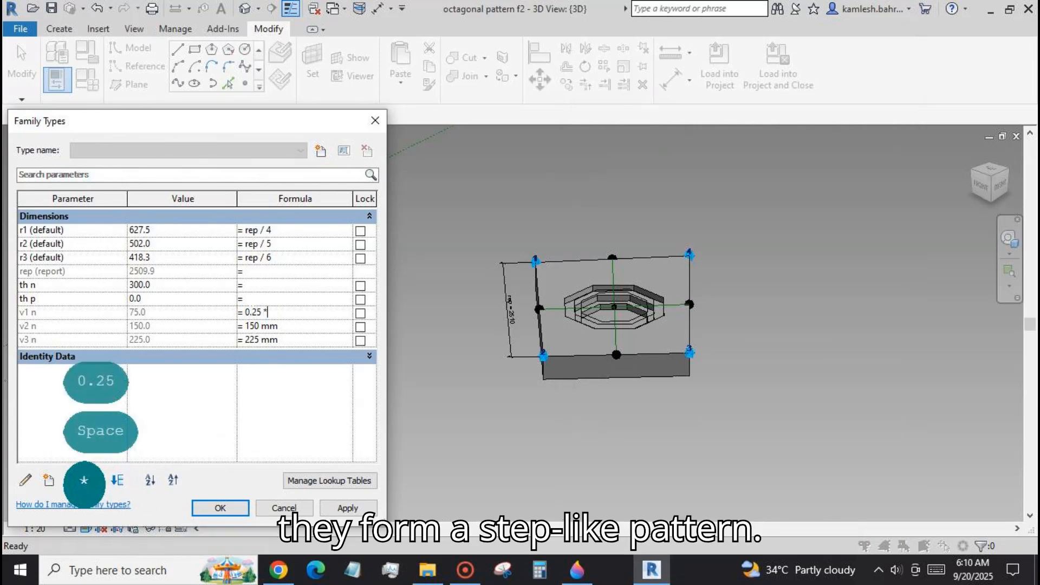
{"action": "type", "text": "th "}
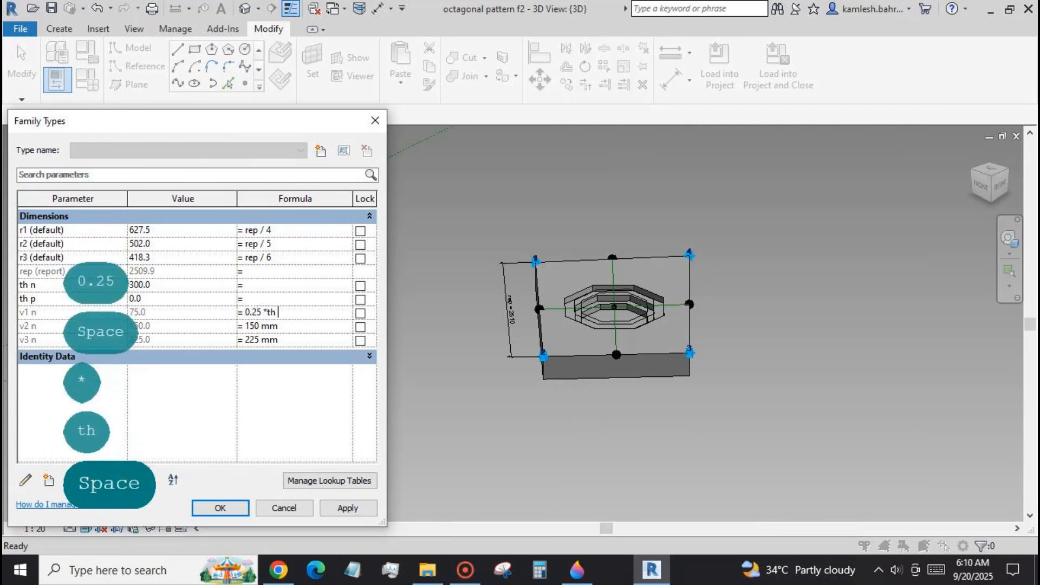
{"action": "type", "text": "n"}
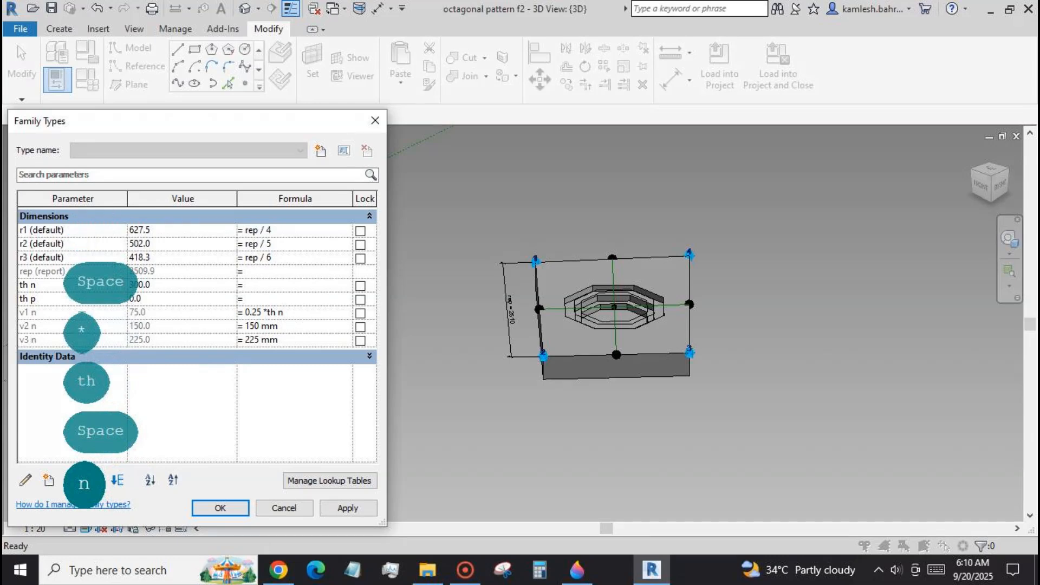
Set the formula of family parameter v2 n to 0.5 * th n.
{"action": "left_click", "coordinate": [283, 326]}
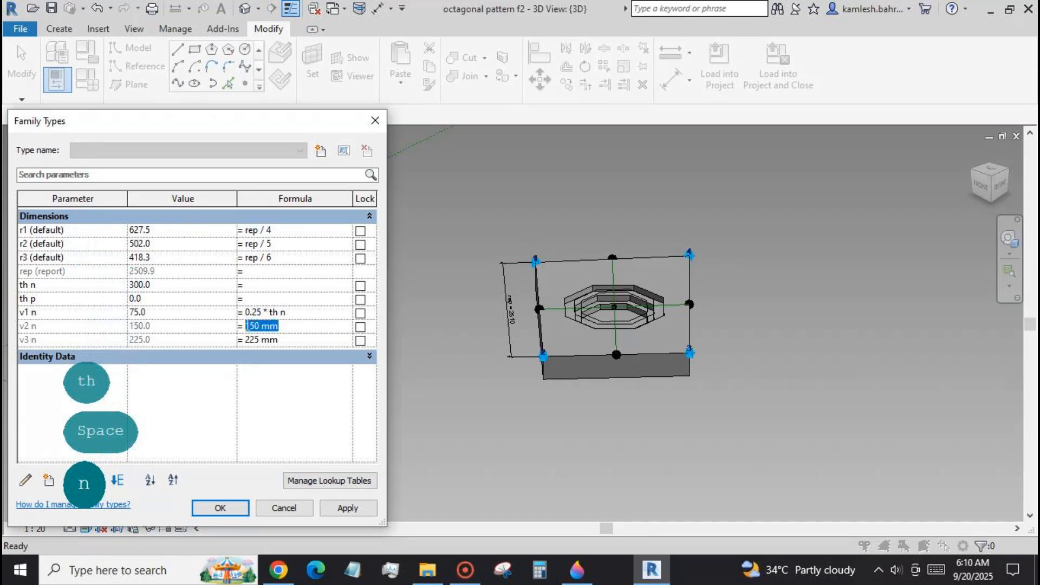
{"action": "type", "text": "0.5"}
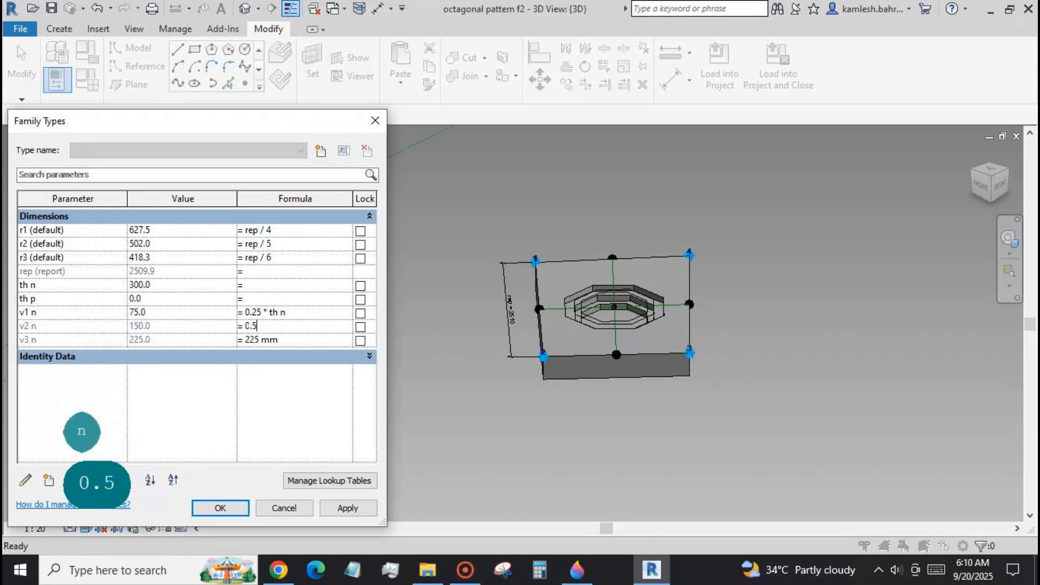
{"action": "type", "text": " * th n"}
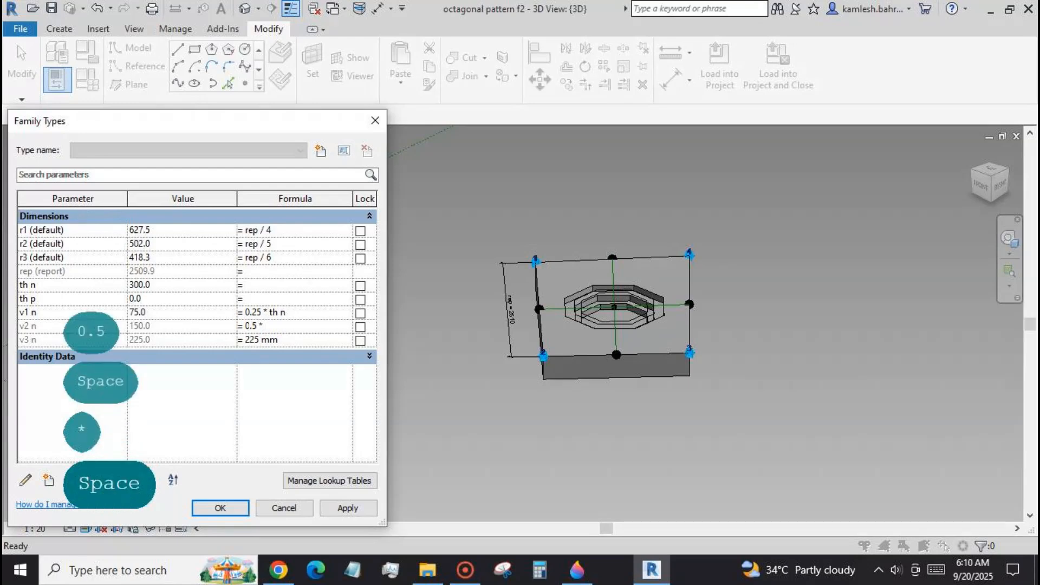
Set the formula of family parameter v3 n to 0.75 * th n and accept the family types.
{"action": "left_click", "coordinate": [280, 342]}
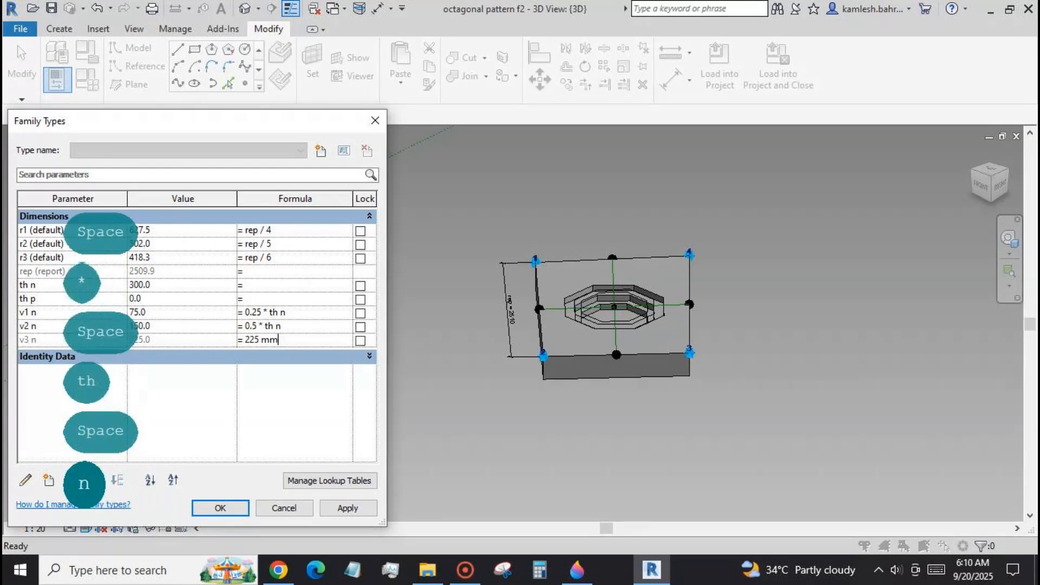
{"action": "type", "text": "0.75 "}
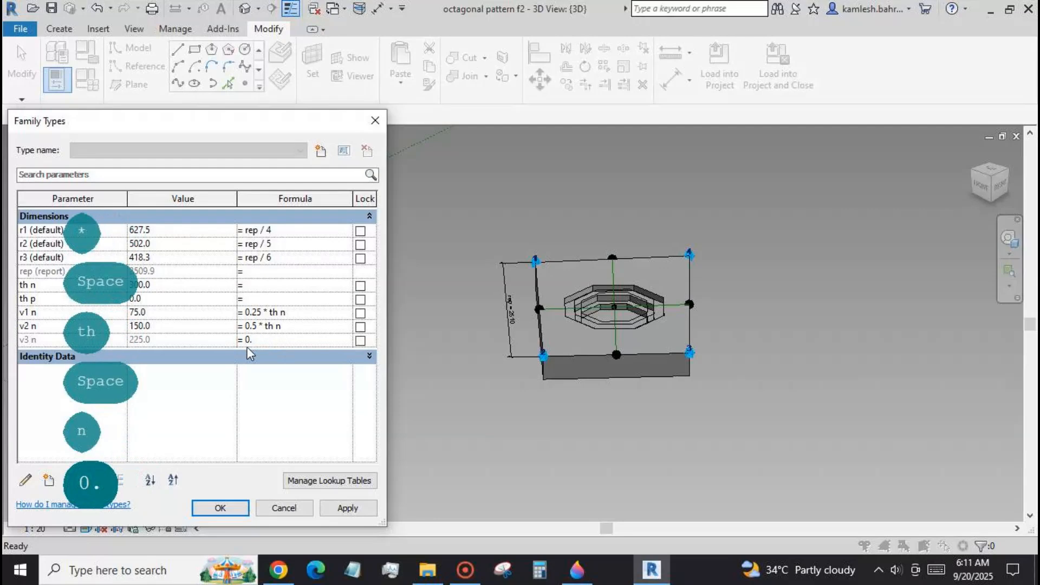
{"action": "type", "text": "* th n"}
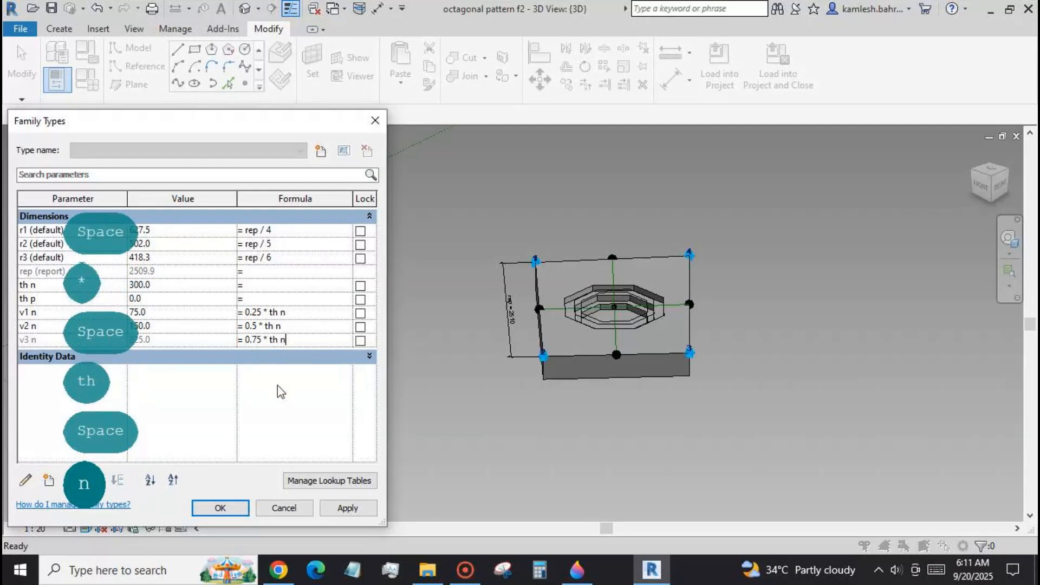
{"action": "left_click", "coordinate": [333, 508]}
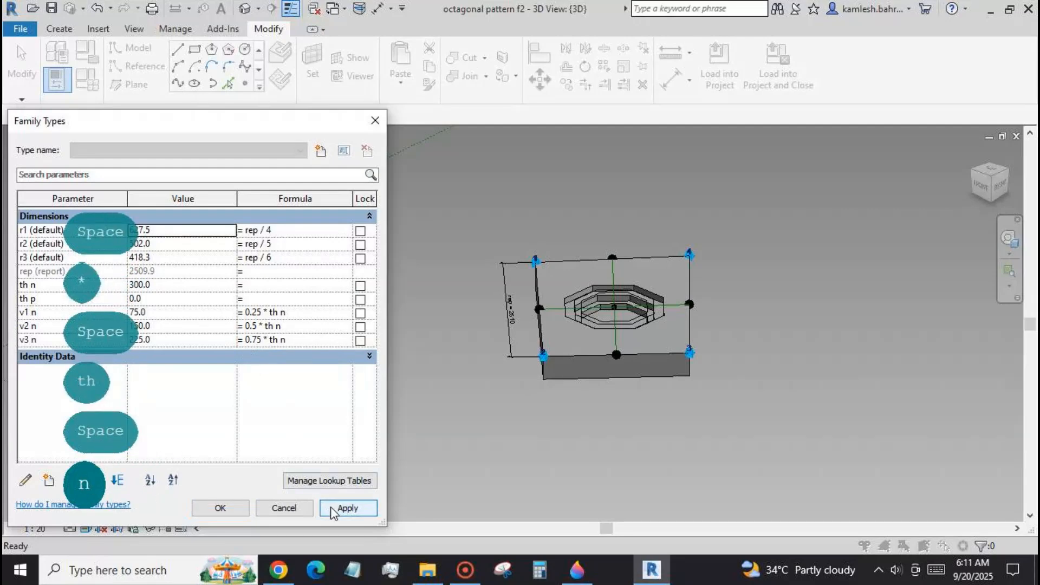
{"action": "left_click", "coordinate": [243, 509]}
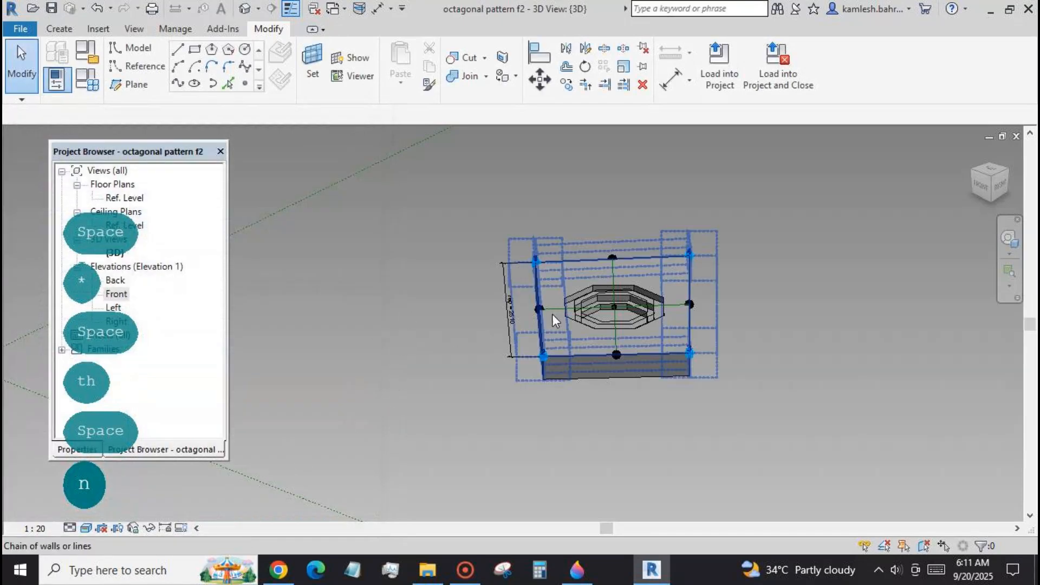
{"action": "scroll", "coordinate": [513, 277], "scroll_direction": "up", "scroll_amount": 1}
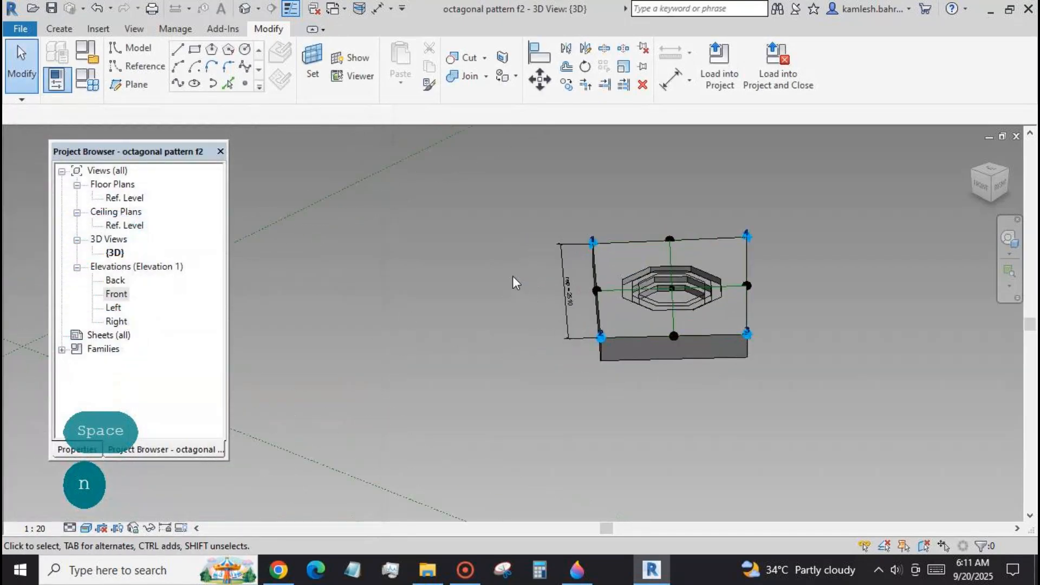
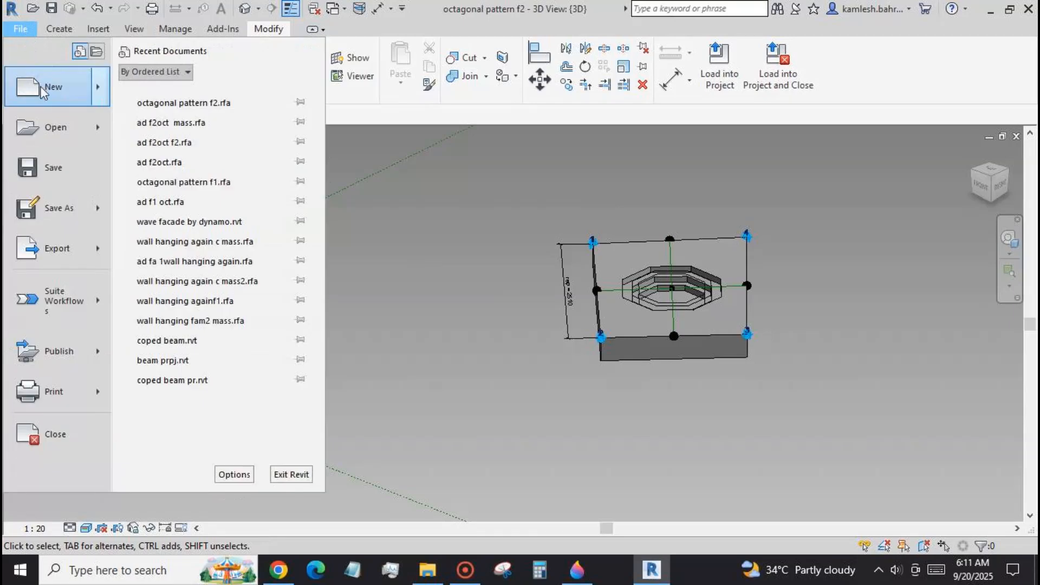
Create a new family from the conceptual mass template.
{"action": "mouse_move", "coordinate": [55, 87]}
{"action": "left_click", "coordinate": [222, 174]}
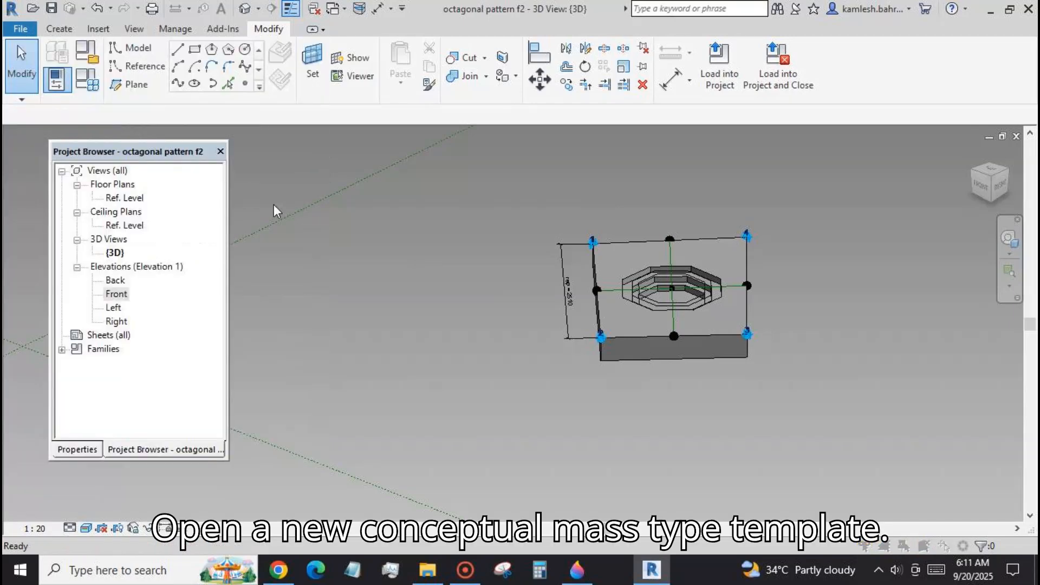
{"action": "left_click", "coordinate": [420, 145]}
{"action": "left_click", "coordinate": [740, 422]}
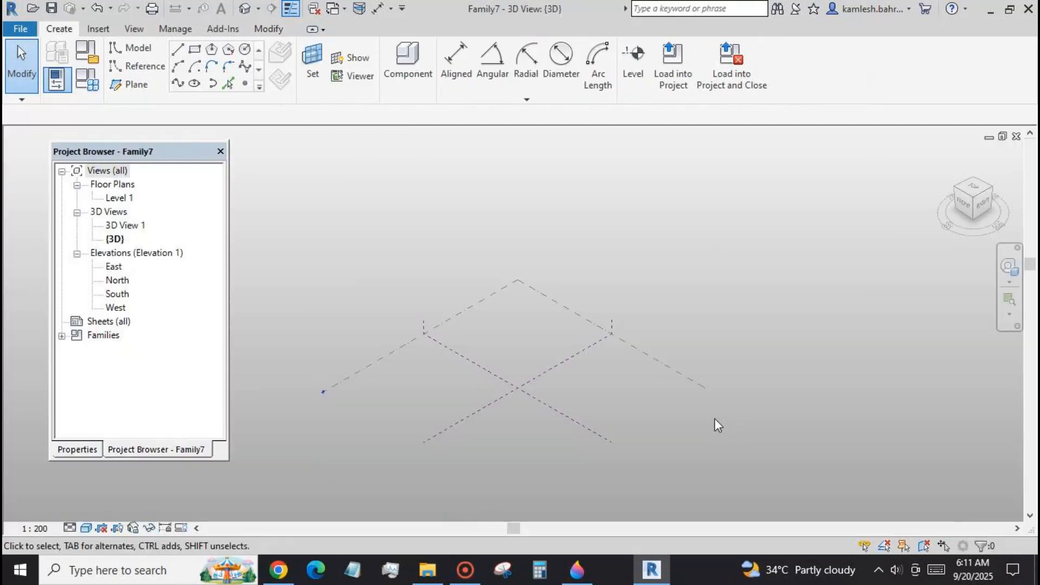
Sketch a small model-line rectangle on Level 1, beside the crossing of the centre reference planes.
{"action": "left_click", "coordinate": [195, 53]}
{"action": "left_click", "coordinate": [560, 381]}
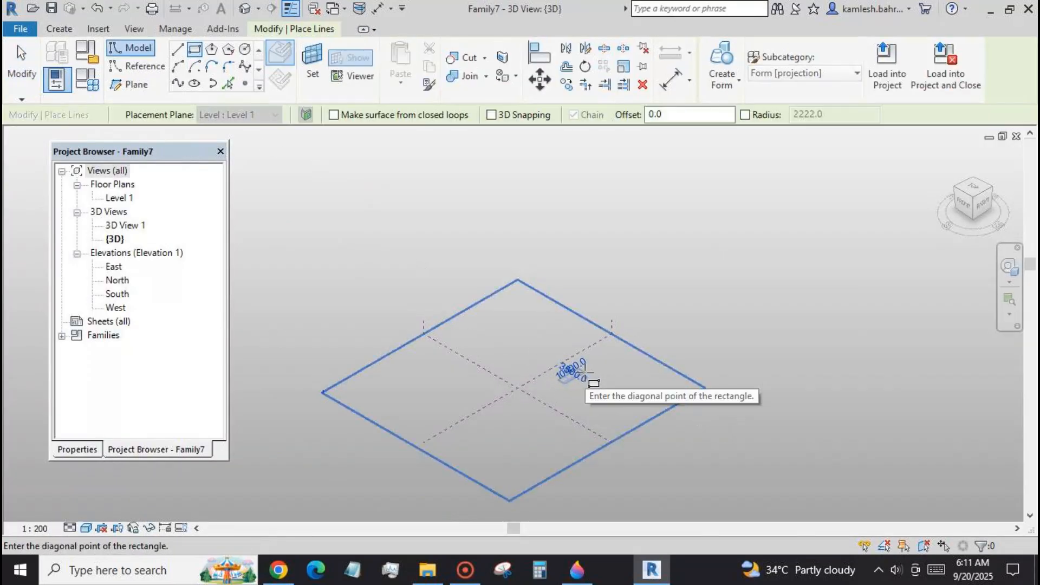
{"action": "left_click", "coordinate": [587, 372]}
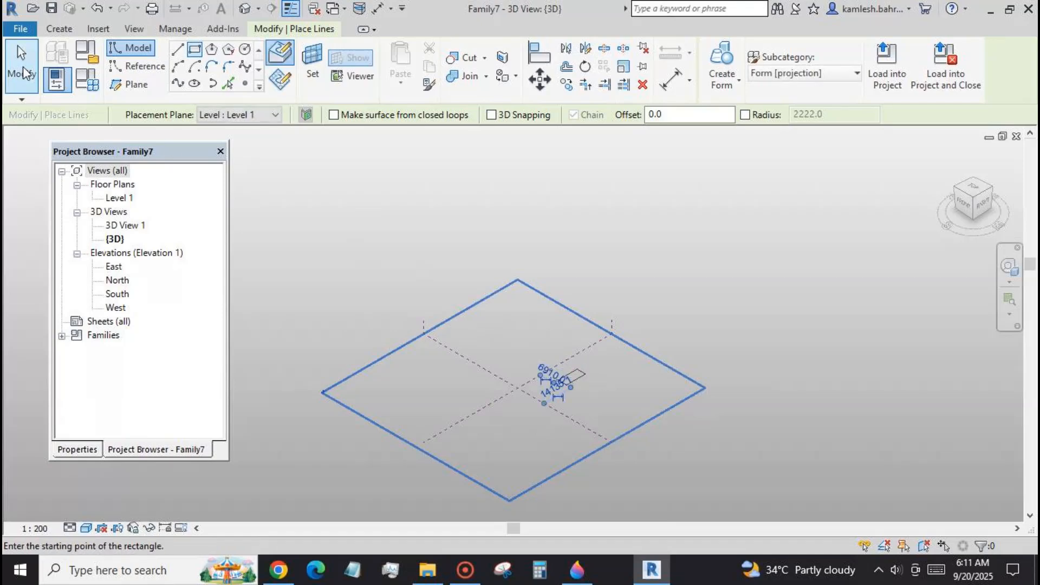
{"action": "left_click", "coordinate": [23, 66]}
Create a solid form from the rectangle and raise its top face slightly to make a taller cuboid.
{"action": "left_click", "coordinate": [564, 379]}
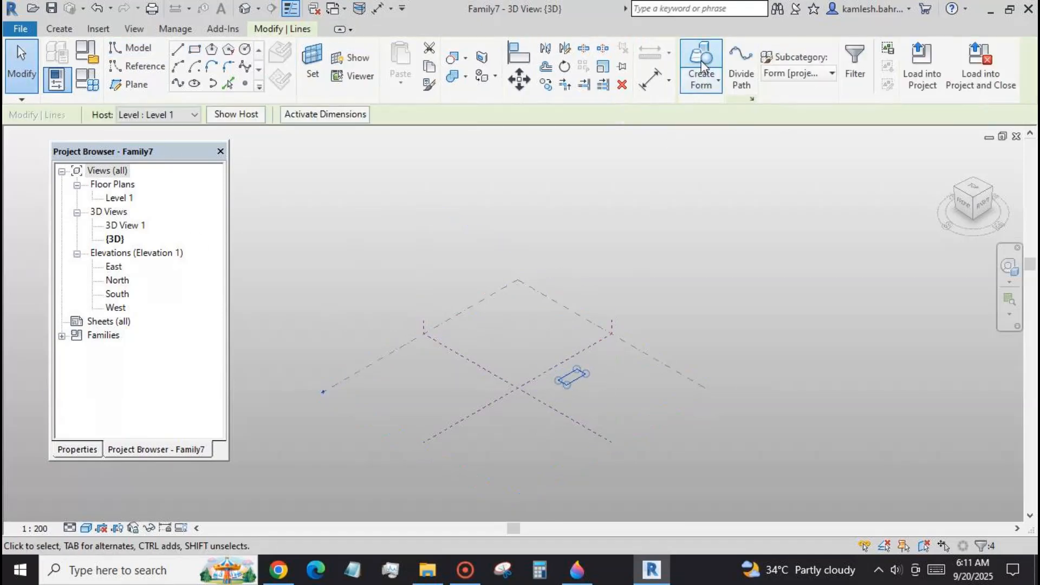
{"action": "left_click", "coordinate": [701, 66]}
{"action": "key", "text": "Tab"}
{"action": "key", "text": "Tab"}
{"action": "left_click_drag", "start_coordinate": [572, 347], "coordinate": [572, 339]}
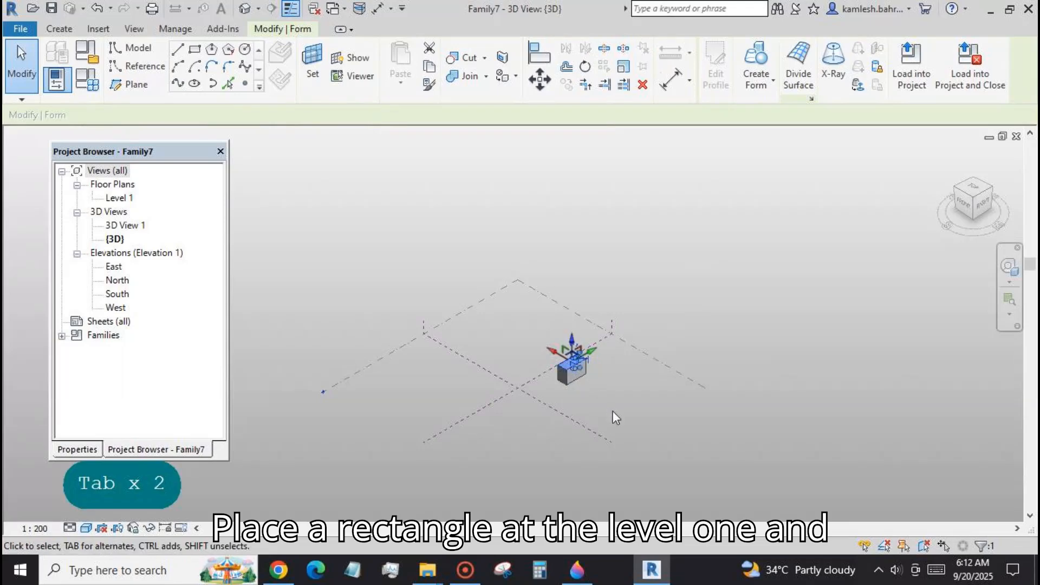
{"action": "left_click", "coordinate": [610, 406]}
Divide the front face of the cuboid into a UV surface grid.
{"action": "middle_click_drag", "start_coordinate": [669, 443], "coordinate": [593, 373], "text": "shift"}
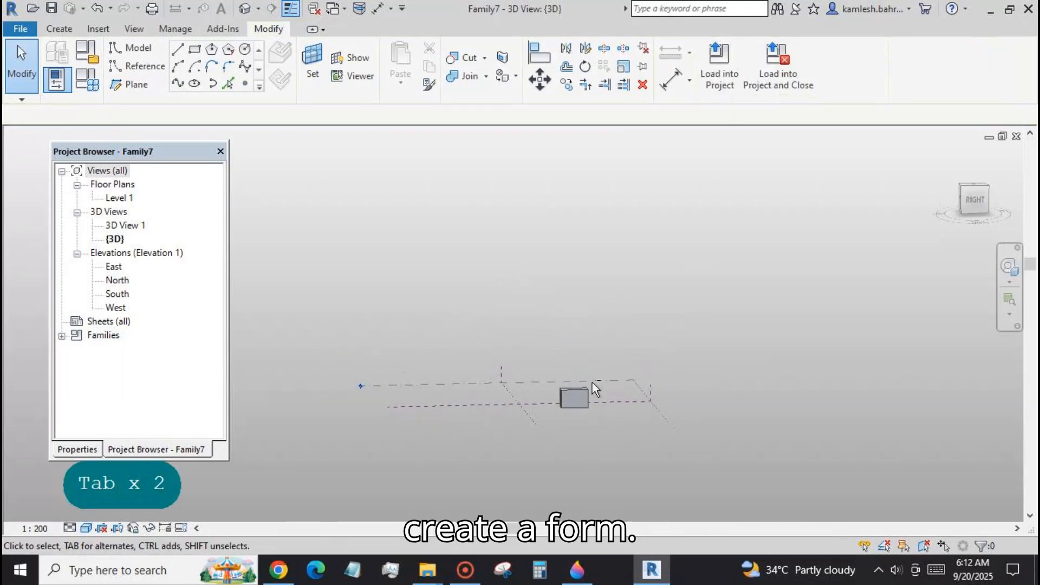
{"action": "scroll", "coordinate": [584, 399], "scroll_direction": "up", "scroll_amount": 5}
{"action": "key", "text": "Tab"}
{"action": "key", "text": "Tab"}
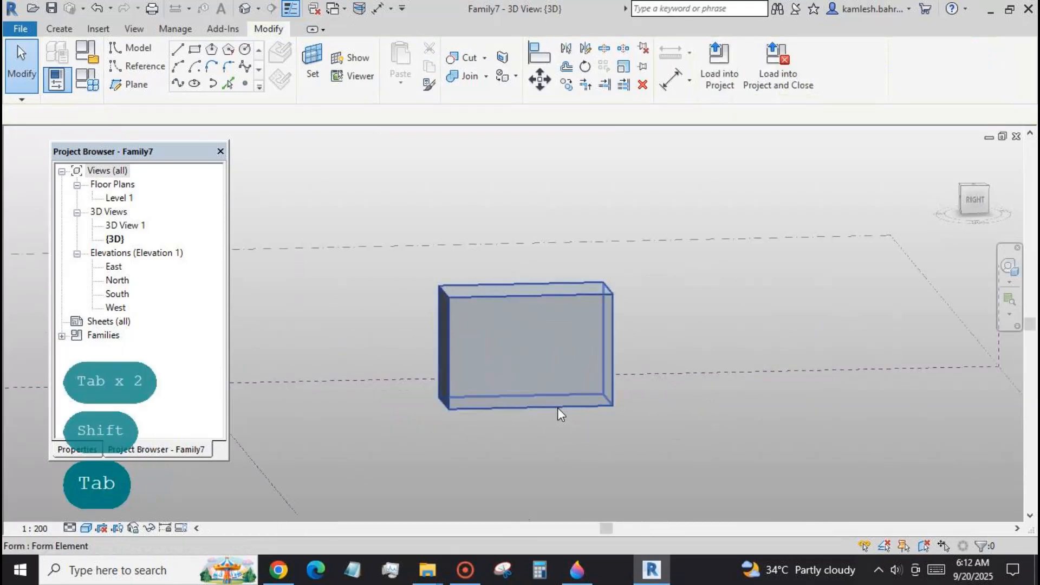
{"action": "left_click", "coordinate": [558, 408]}
{"action": "left_click", "coordinate": [792, 54]}
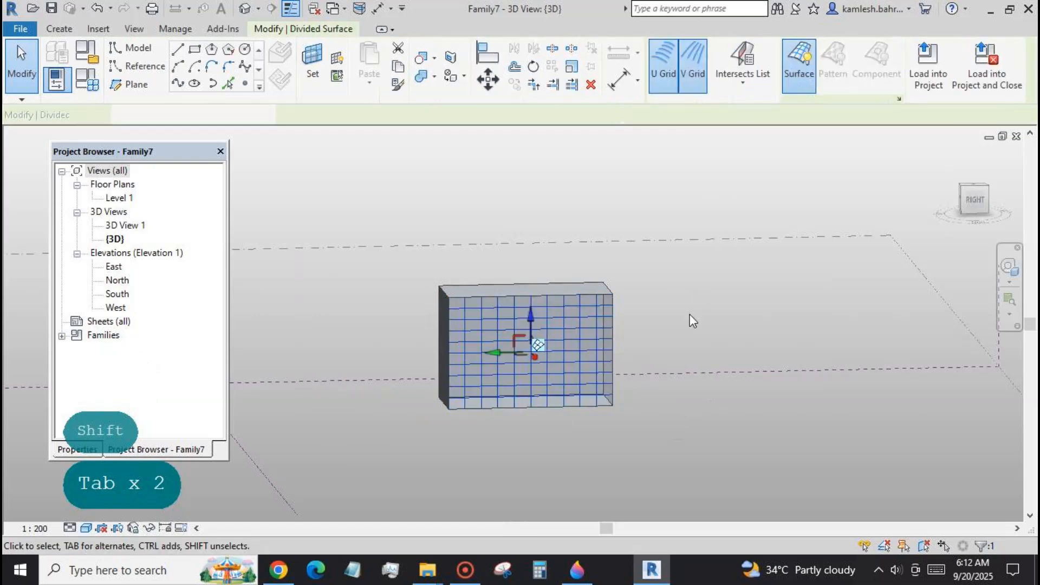
Change the layout of both the U grid and the V grid of the divided surface to Fixed Distance.
{"action": "left_click", "coordinate": [81, 451]}
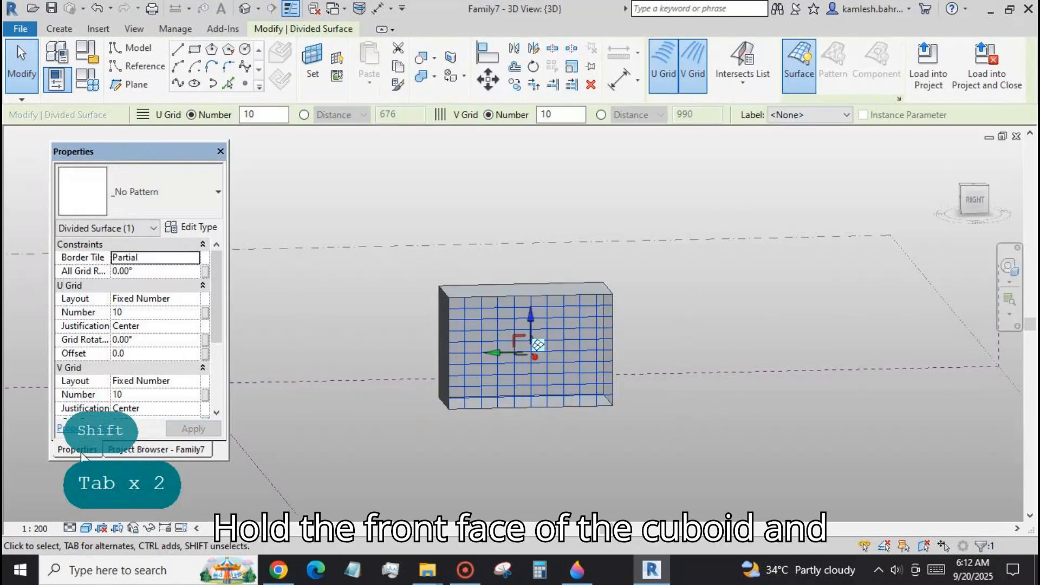
{"action": "left_click", "coordinate": [157, 298]}
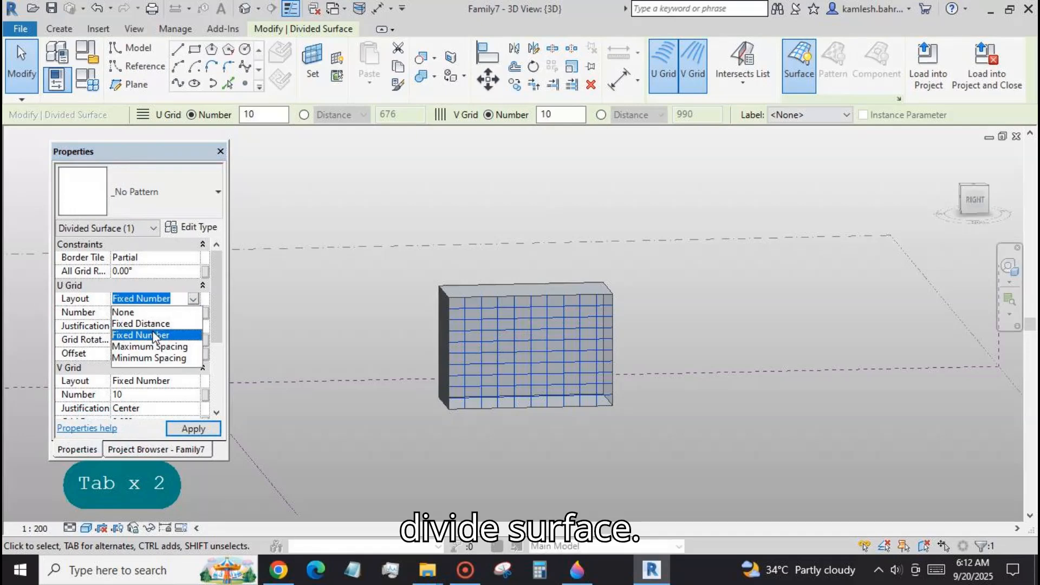
{"action": "left_click", "coordinate": [157, 324]}
{"action": "left_click", "coordinate": [193, 382]}
{"action": "left_click", "coordinate": [151, 406]}
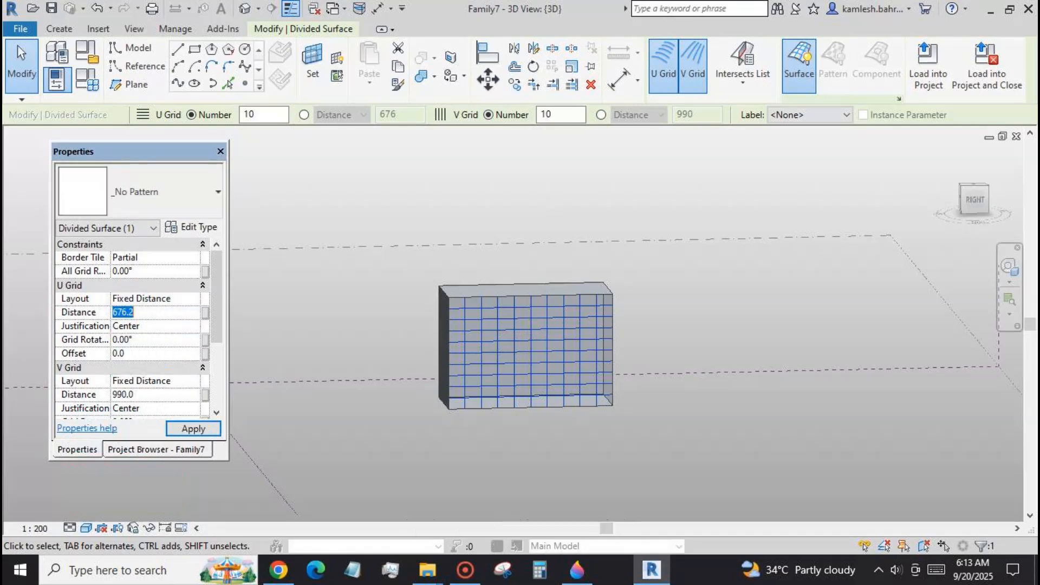
Set the U grid and V grid distances of the divided surface to 3000 and apply them.
{"action": "type", "text": "30"}
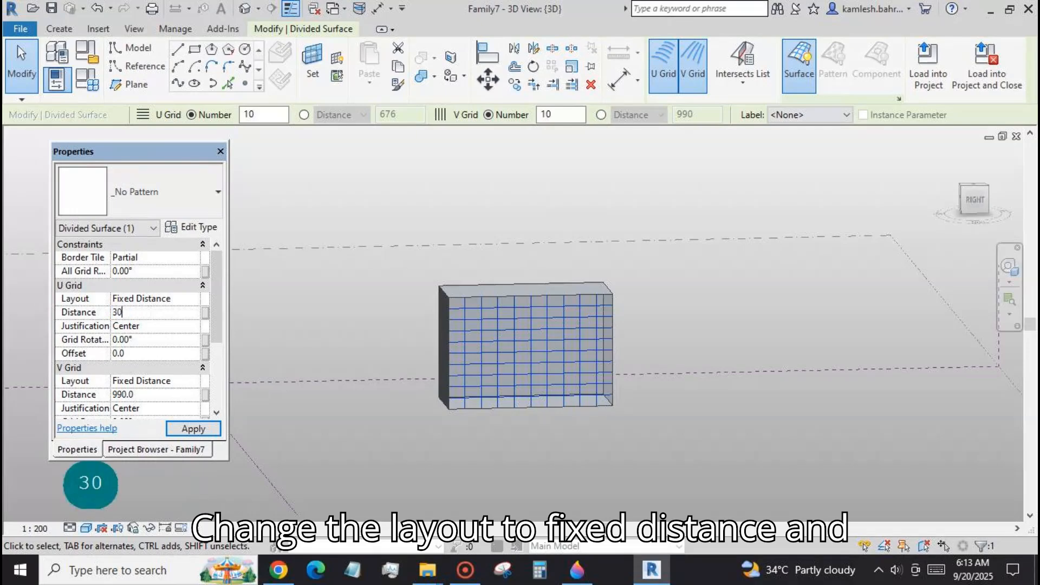
{"action": "type", "text": "00"}
{"action": "left_click", "coordinate": [158, 396]}
{"action": "type", "text": "3000"}
{"action": "left_click", "coordinate": [184, 428]}
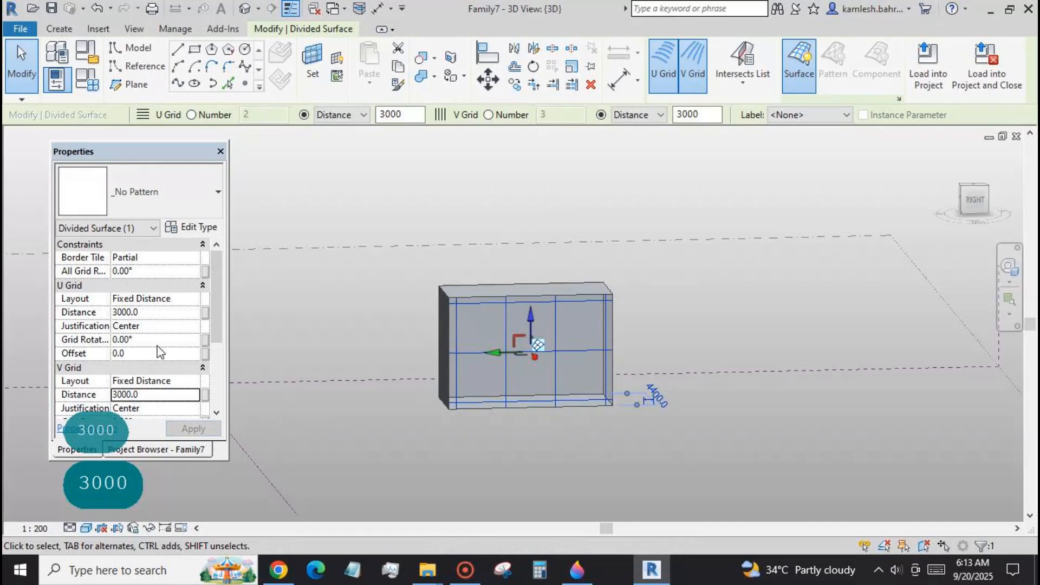
Set the U and V grid distances of the divided surface to 1500 and turn on its nodes.
{"action": "left_click", "coordinate": [146, 313]}
{"action": "type", "text": "1500"}
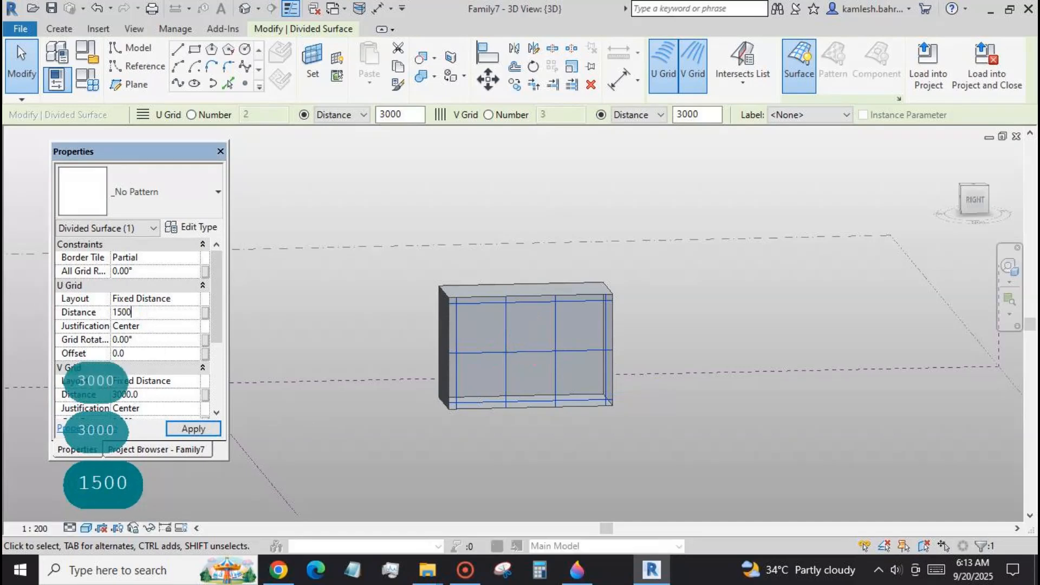
{"action": "type", "text": "1500"}
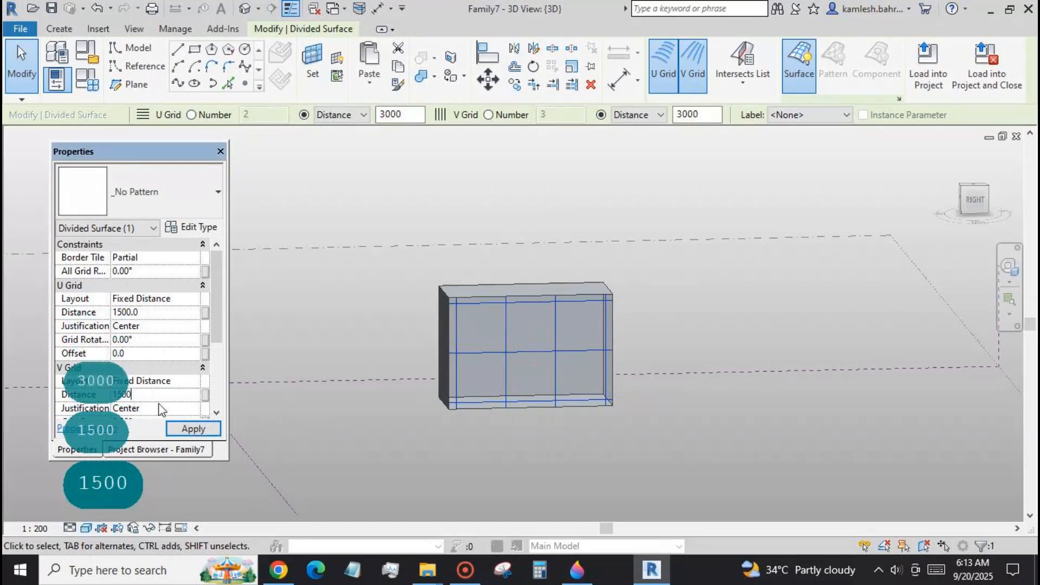
{"action": "left_click", "coordinate": [190, 429]}
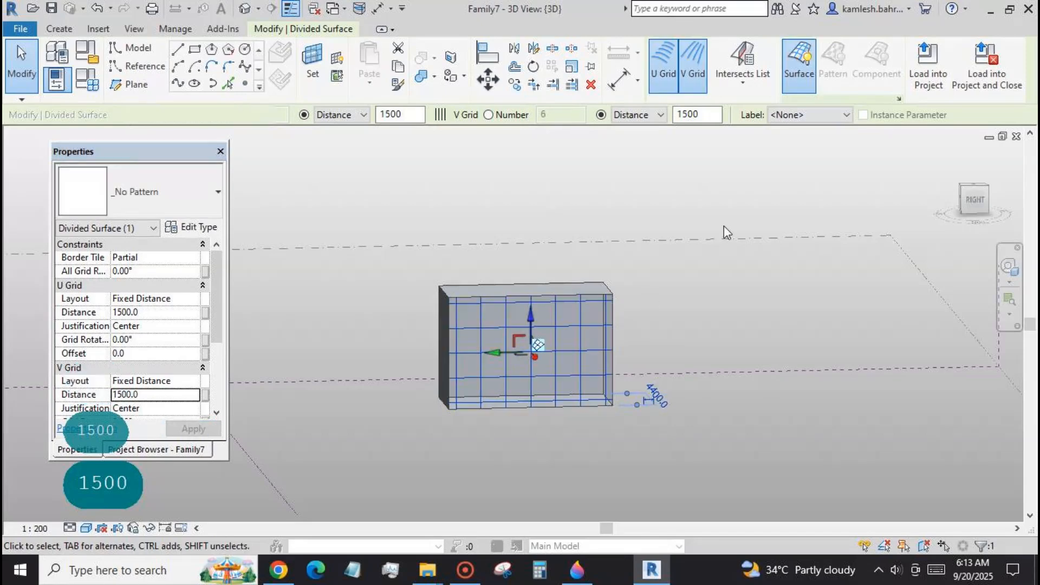
{"action": "left_click", "coordinate": [899, 99]}
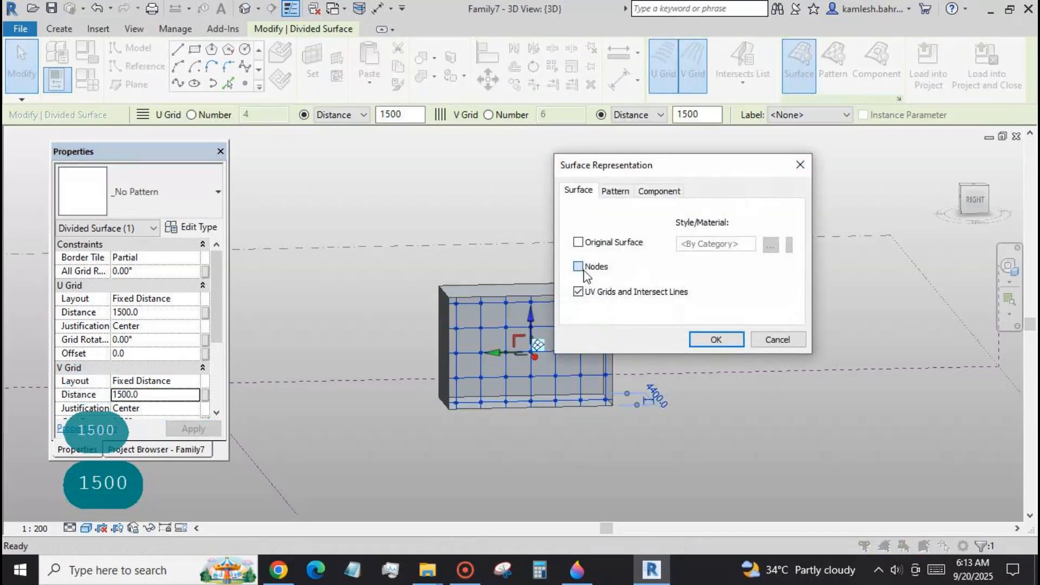
{"action": "left_click", "coordinate": [715, 340]}
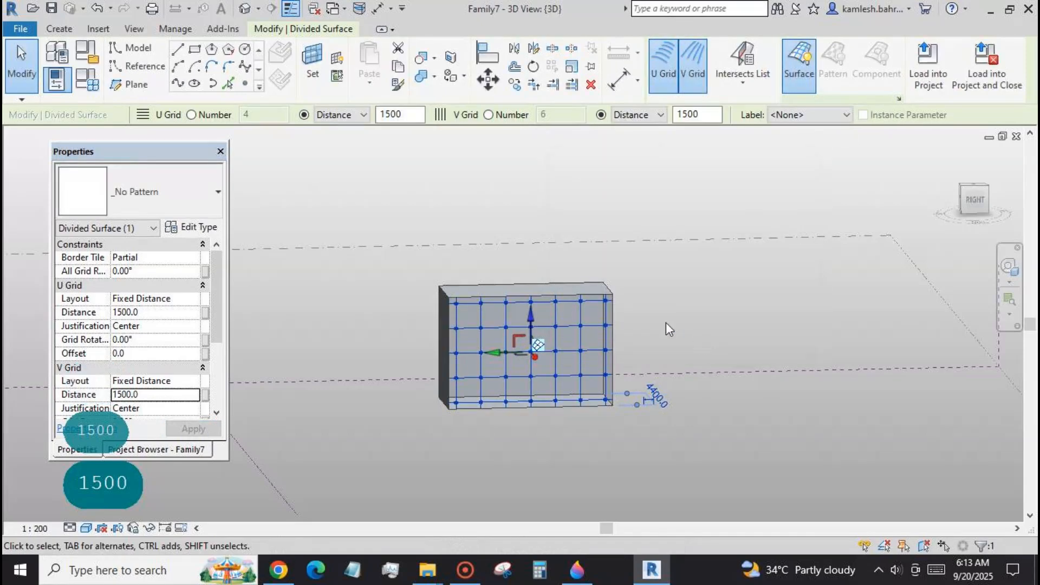
Switch to the octagonal pattern f2 family and load it into the mass family Family7.
{"action": "left_click", "coordinate": [345, 10]}
{"action": "left_click", "coordinate": [325, 45]}
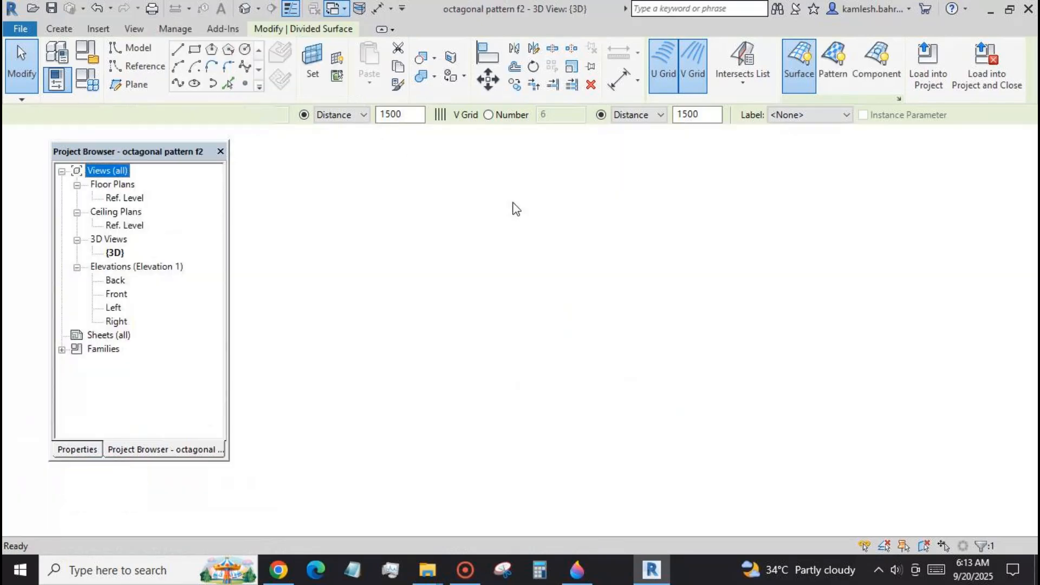
{"action": "left_click", "coordinate": [671, 223]}
{"action": "left_click", "coordinate": [719, 68]}
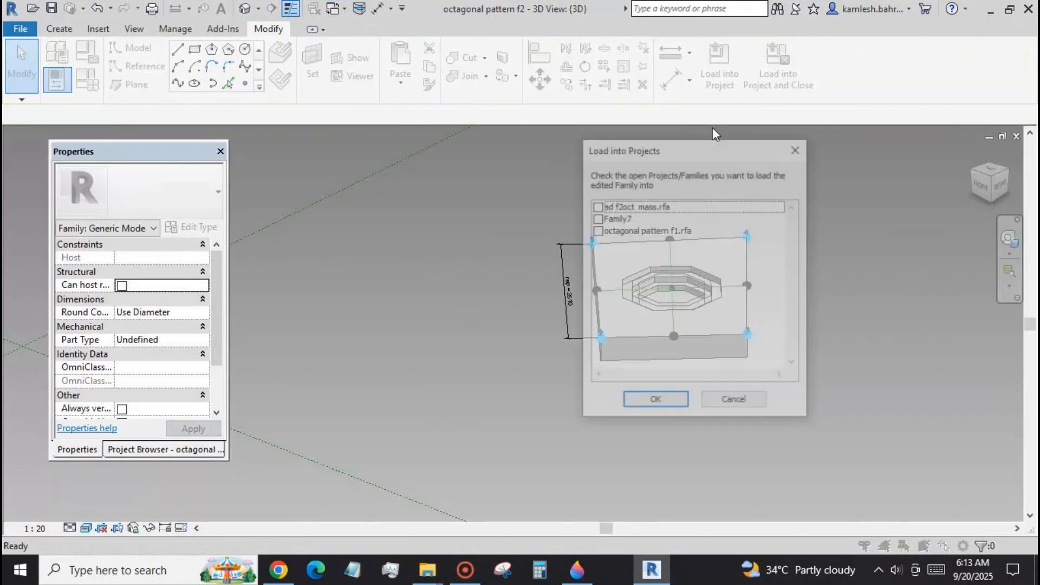
{"action": "left_click", "coordinate": [597, 219]}
{"action": "left_click", "coordinate": [673, 402]}
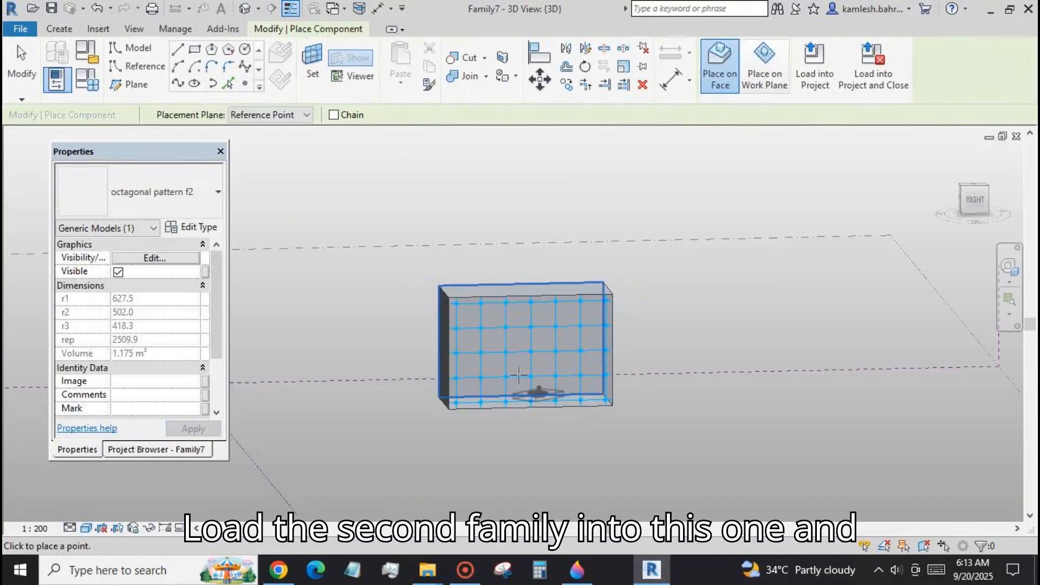
Place one octagonal pattern f2 component on the four corner nodes of a single grid cell, following the adaptive point order.
{"action": "left_click", "coordinate": [482, 347]}
{"action": "left_click", "coordinate": [503, 354]}
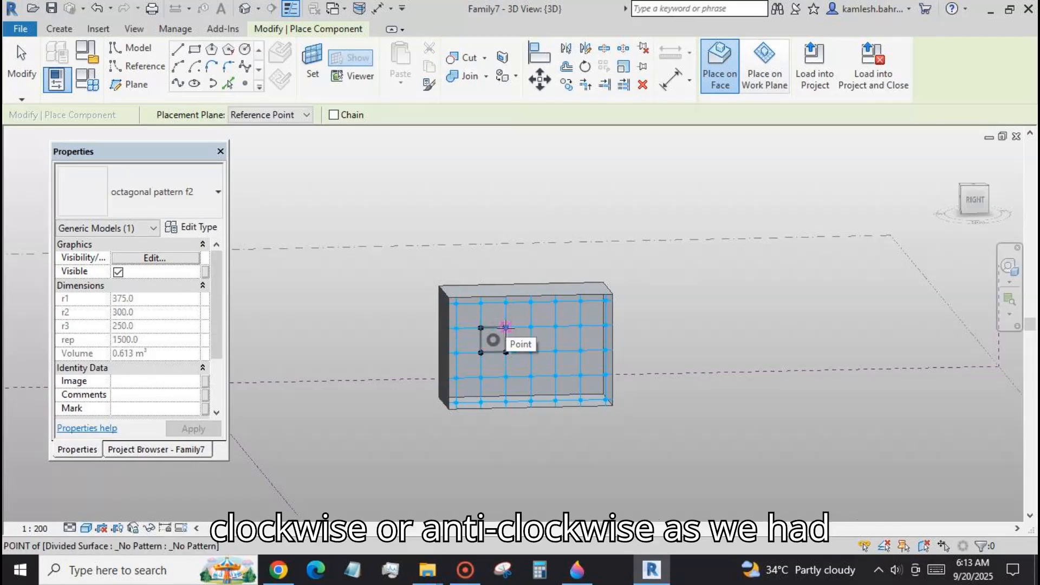
{"action": "left_click", "coordinate": [505, 326]}
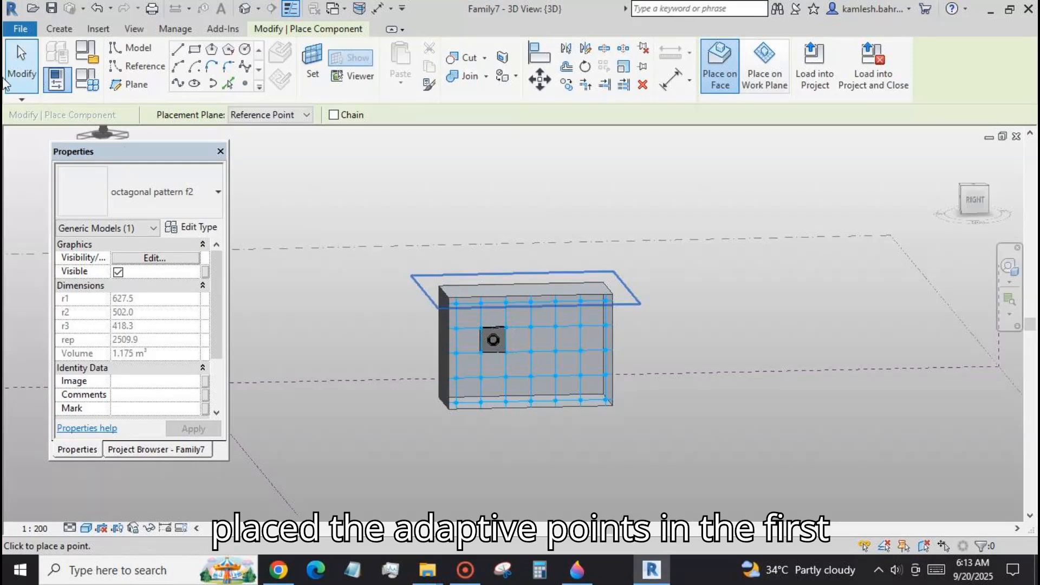
{"action": "left_click", "coordinate": [24, 70]}
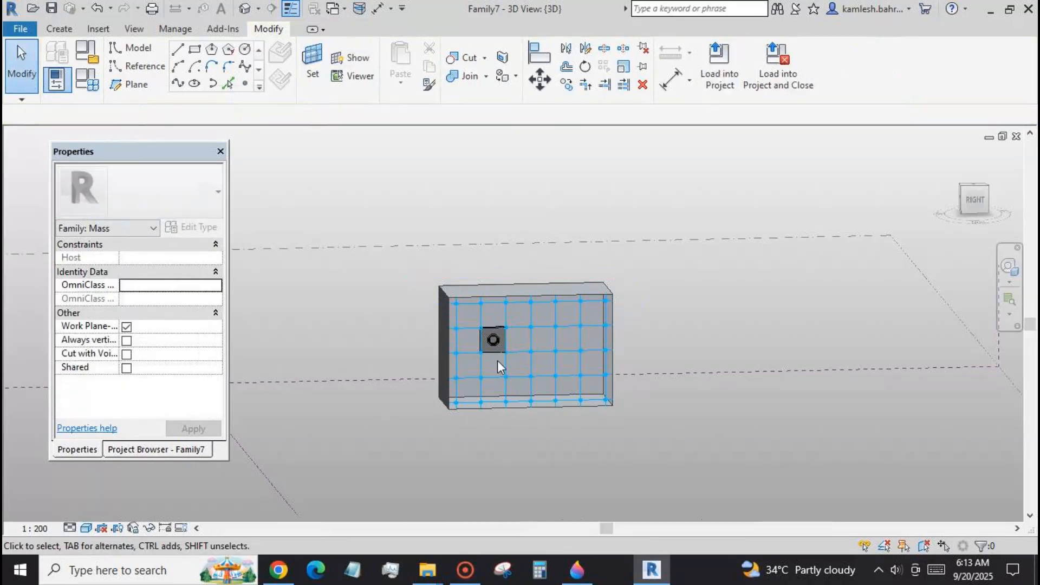
Repeat the placed octagonal component across the entire divided surface.
{"action": "left_click", "coordinate": [495, 352]}
{"action": "left_click", "coordinate": [585, 85]}
{"action": "scroll", "coordinate": [480, 421], "scroll_direction": "up", "scroll_amount": 8}
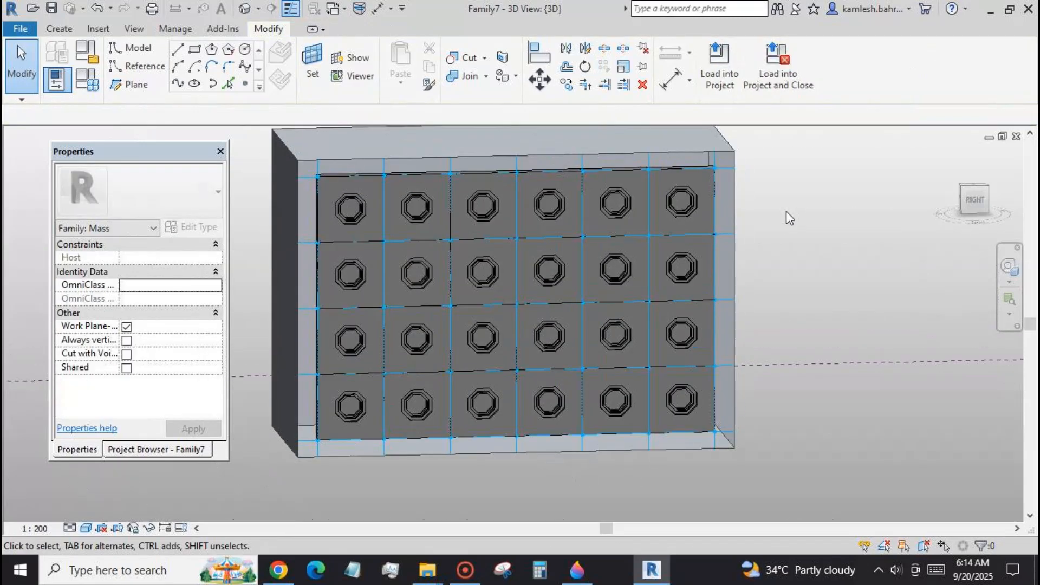
{"action": "scroll", "coordinate": [820, 229], "scroll_direction": "up", "scroll_amount": 1}
{"action": "scroll", "coordinate": [874, 253], "scroll_direction": "down", "scroll_amount": 2}
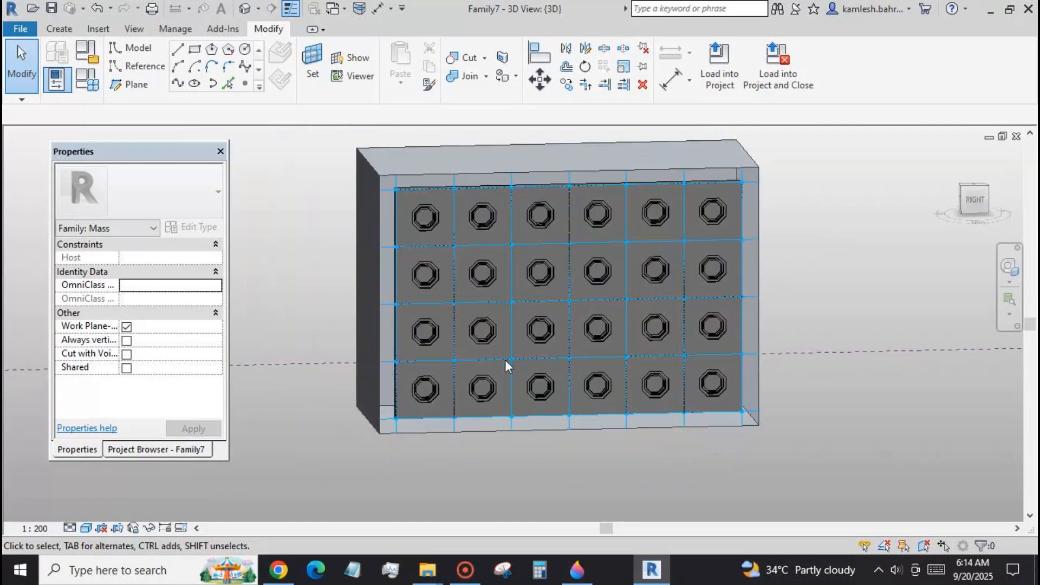
Remove the repeater from the octagonal array so that its panels become individual components.
{"action": "key", "text": "Tab"}
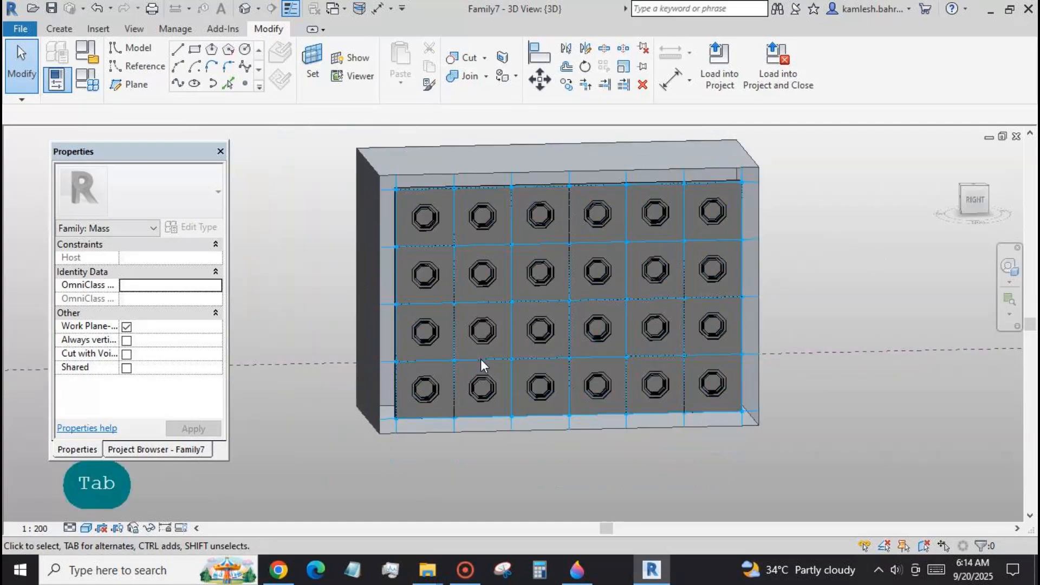
{"action": "key", "text": "Tab"}
{"action": "left_click", "coordinate": [480, 359]}
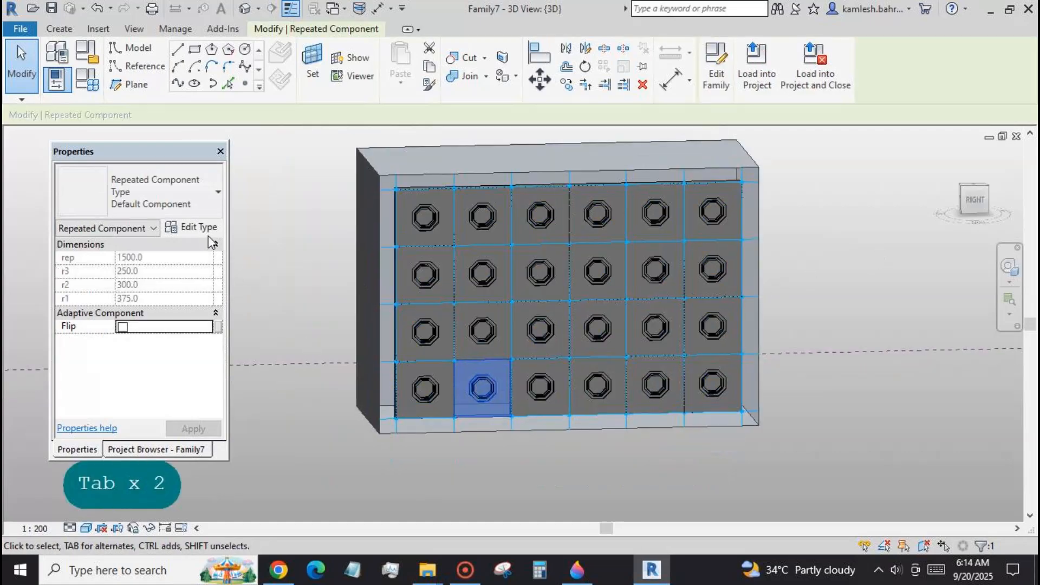
{"action": "left_click", "coordinate": [821, 234]}
{"action": "left_click", "coordinate": [703, 298]}
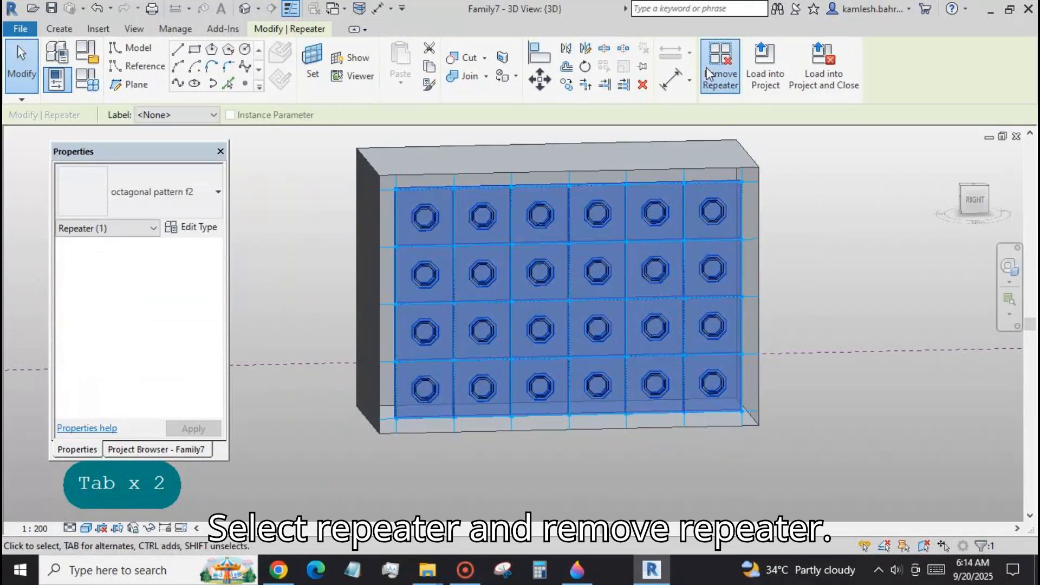
{"action": "left_click", "coordinate": [720, 65]}
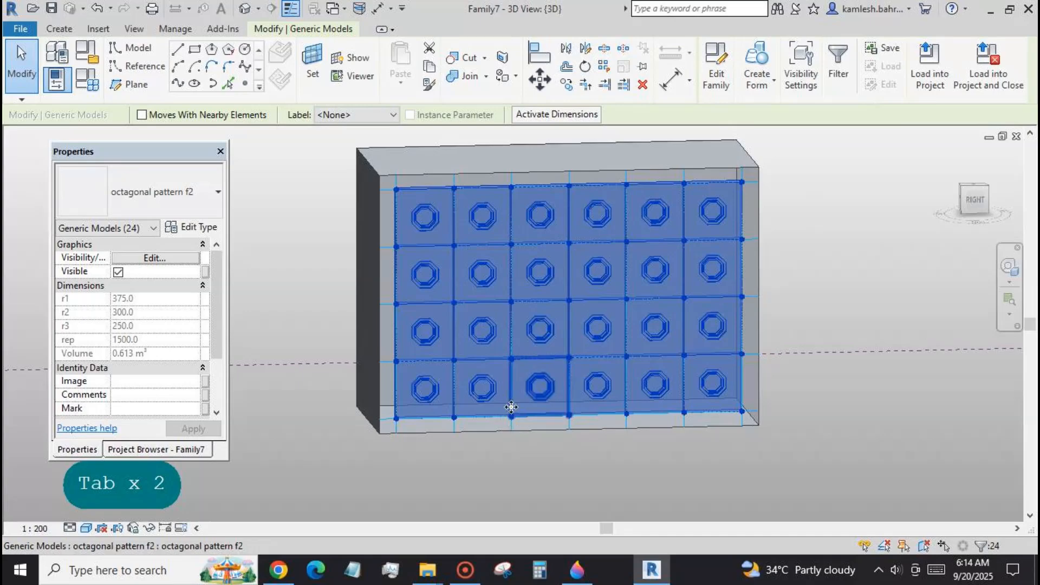
Examine the type properties of one octagonal panel in the lowest row, checking its thickness and void depth parameters.
{"action": "left_click", "coordinate": [512, 407]}
{"action": "left_click", "coordinate": [208, 227]}
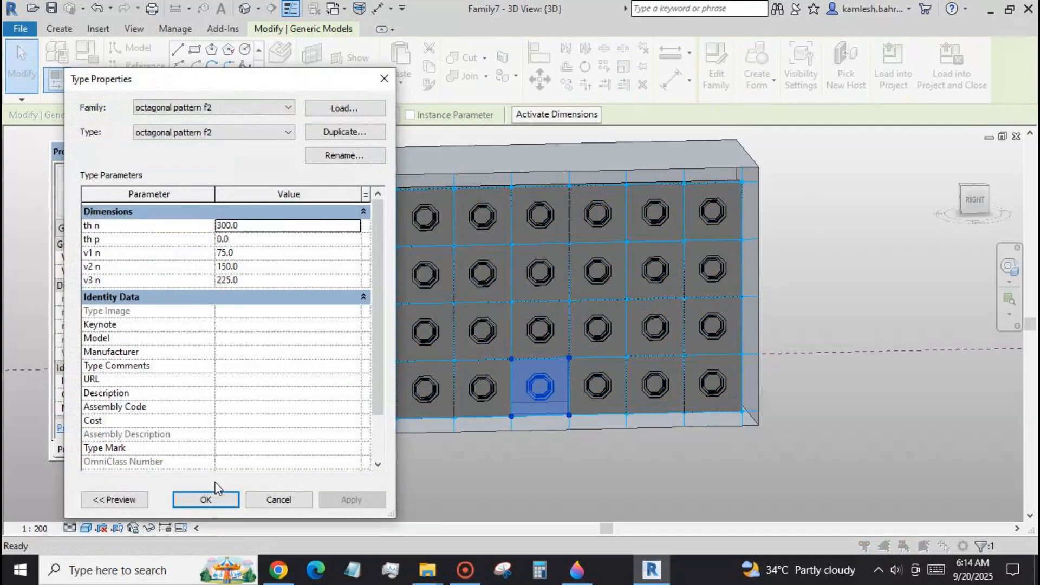
{"action": "left_click", "coordinate": [209, 502]}
{"action": "left_click", "coordinate": [411, 497]}
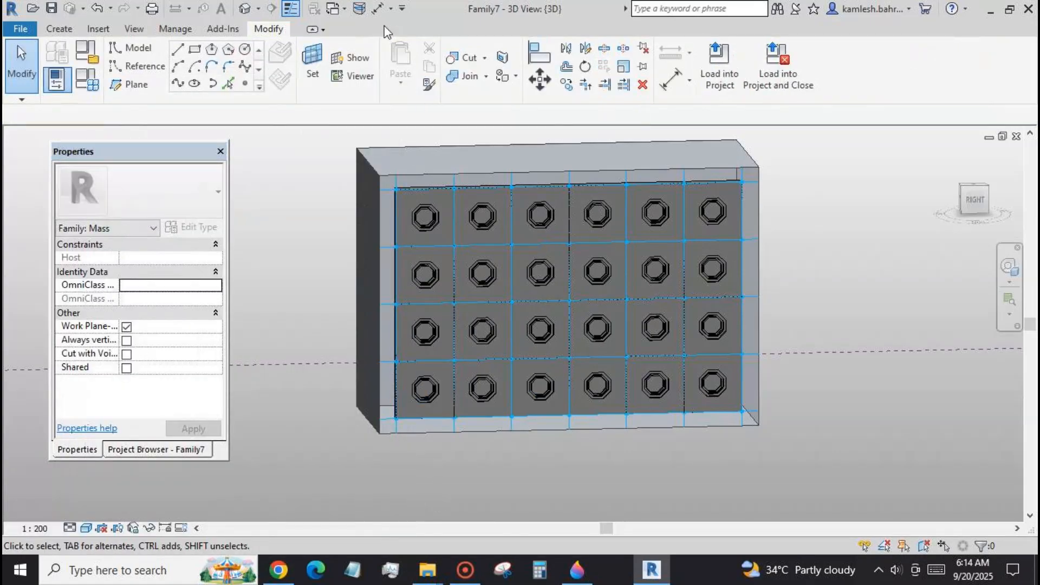
In the octagonal pattern f2 family, associate the joined solid form's material with a new family parameter named m.
{"action": "left_click", "coordinate": [345, 9]}
{"action": "left_click", "coordinate": [325, 44]}
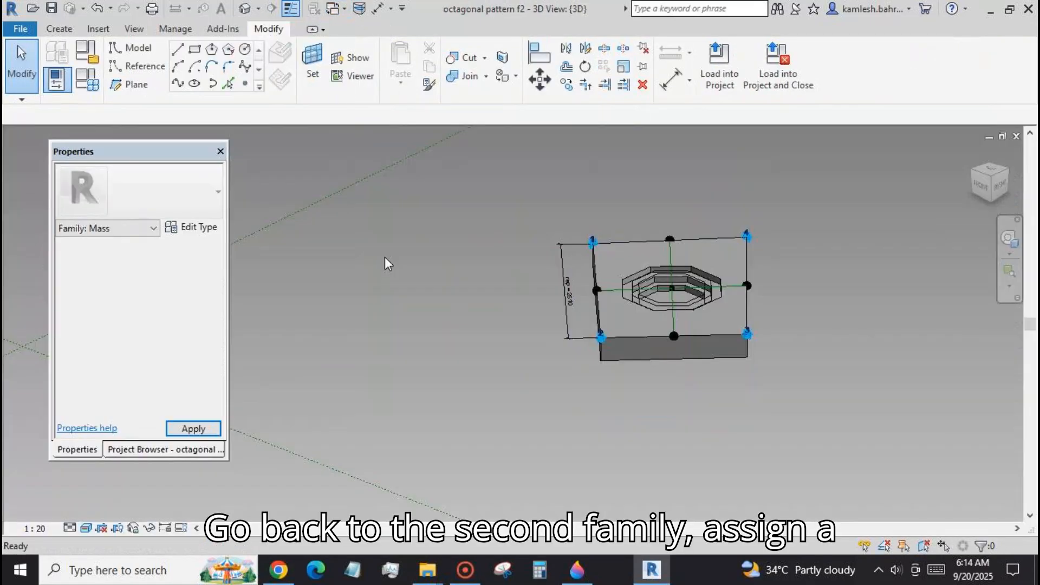
{"action": "key", "text": "Tab"}
{"action": "key", "text": "Tab"}
{"action": "key", "text": "Tab"}
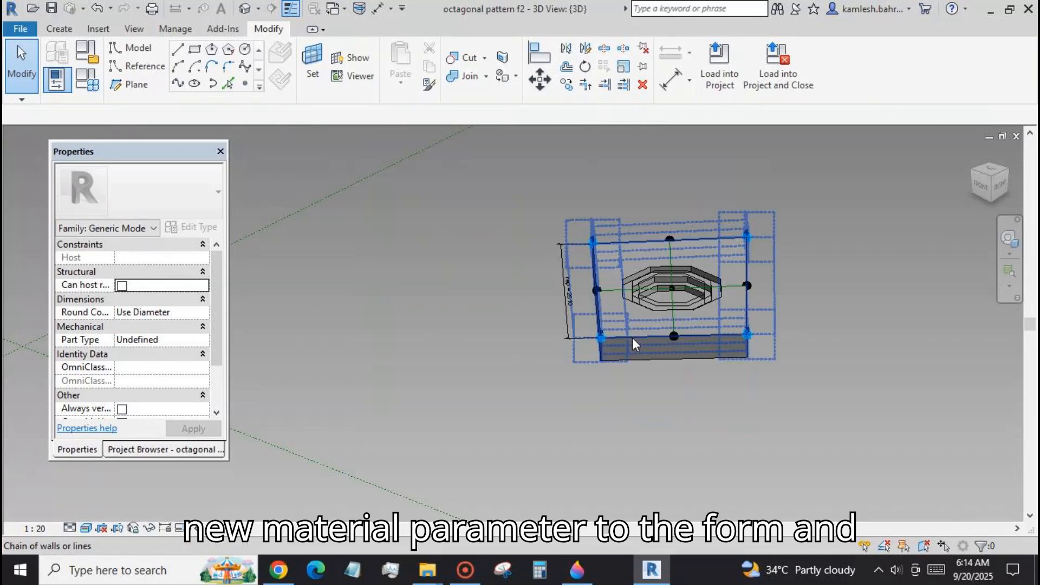
{"action": "key", "text": "Tab"}
{"action": "key", "text": "Tab"}
{"action": "left_click", "coordinate": [632, 337]}
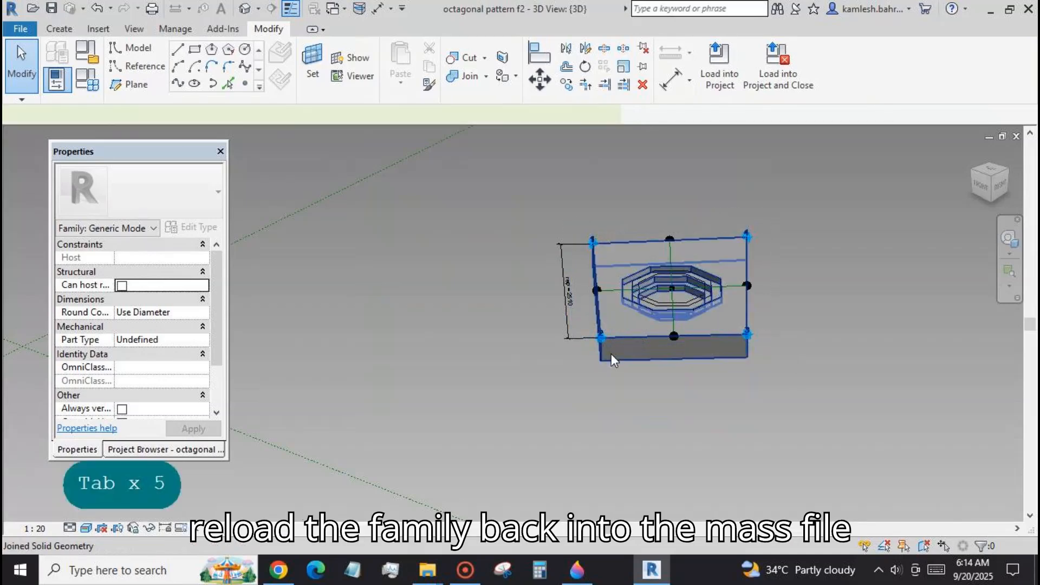
{"action": "left_click", "coordinate": [220, 300]}
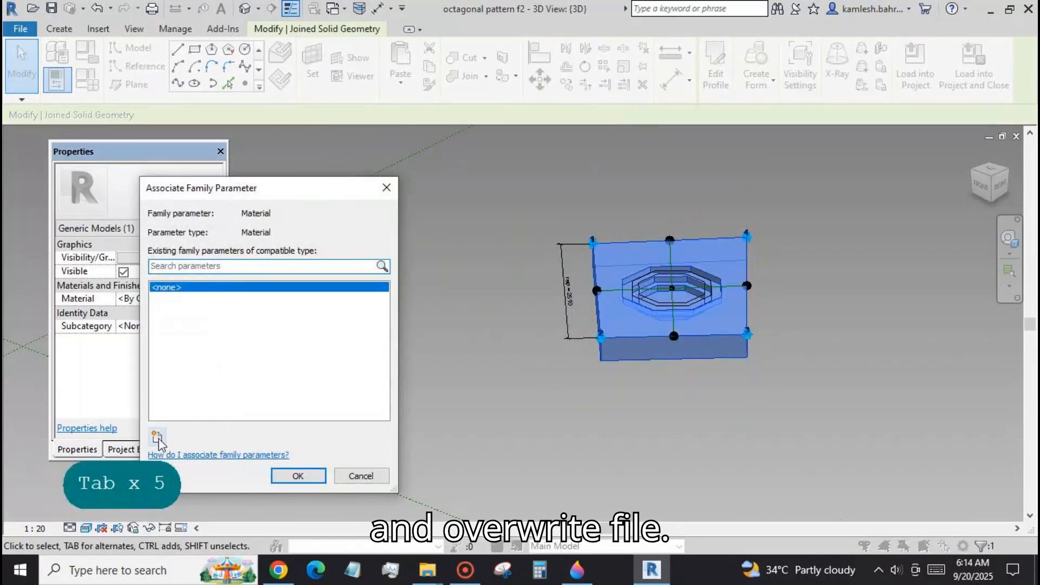
{"action": "left_click", "coordinate": [158, 435]}
{"action": "type", "text": "m"}
{"action": "left_click", "coordinate": [645, 440]}
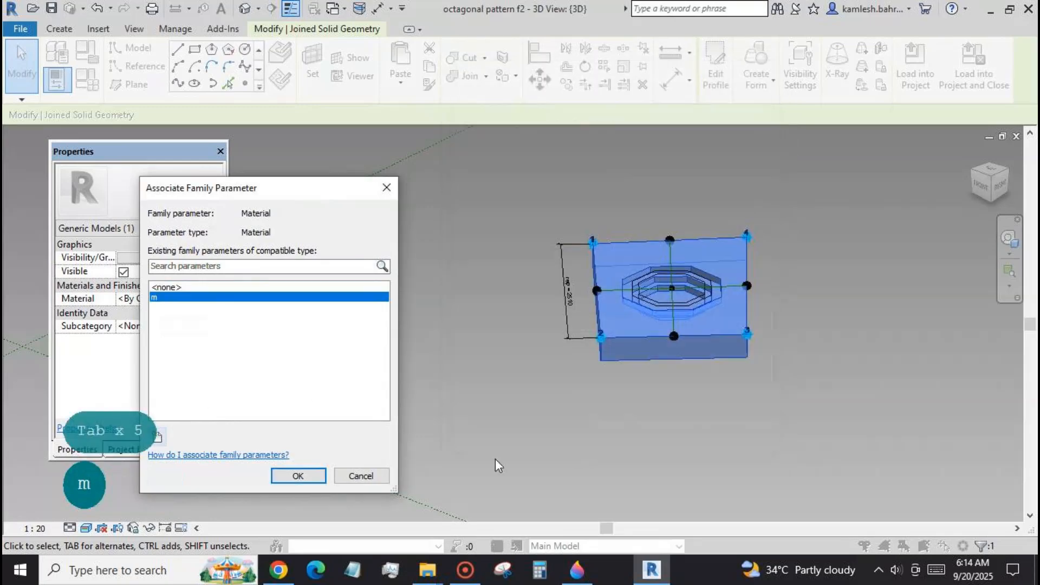
{"action": "left_click", "coordinate": [298, 475]}
Load the octagonal pattern f2 family with its material parameter into Family7, overwriting the existing version.
{"action": "left_click", "coordinate": [913, 64]}
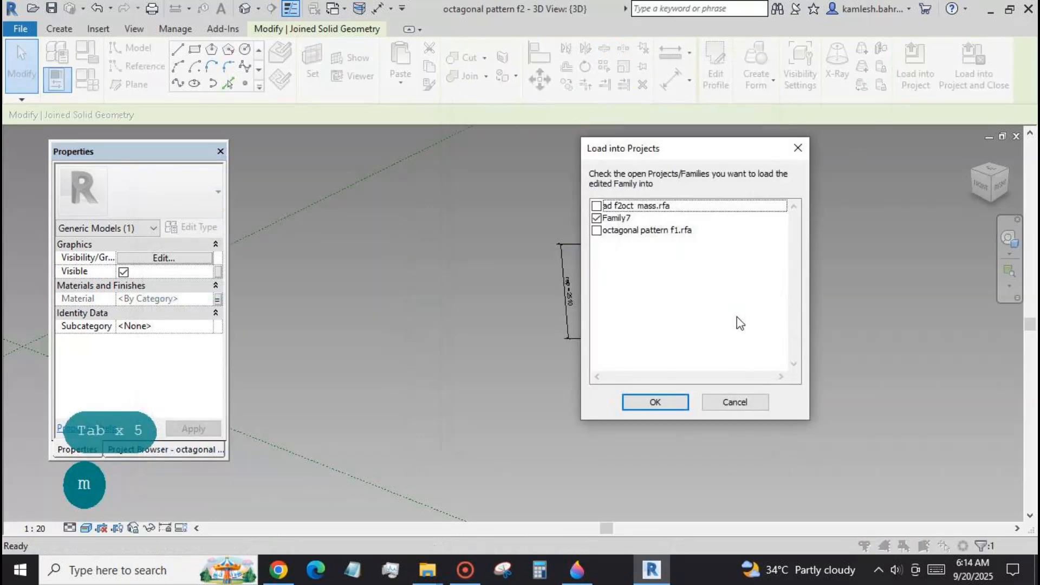
{"action": "left_click", "coordinate": [655, 401]}
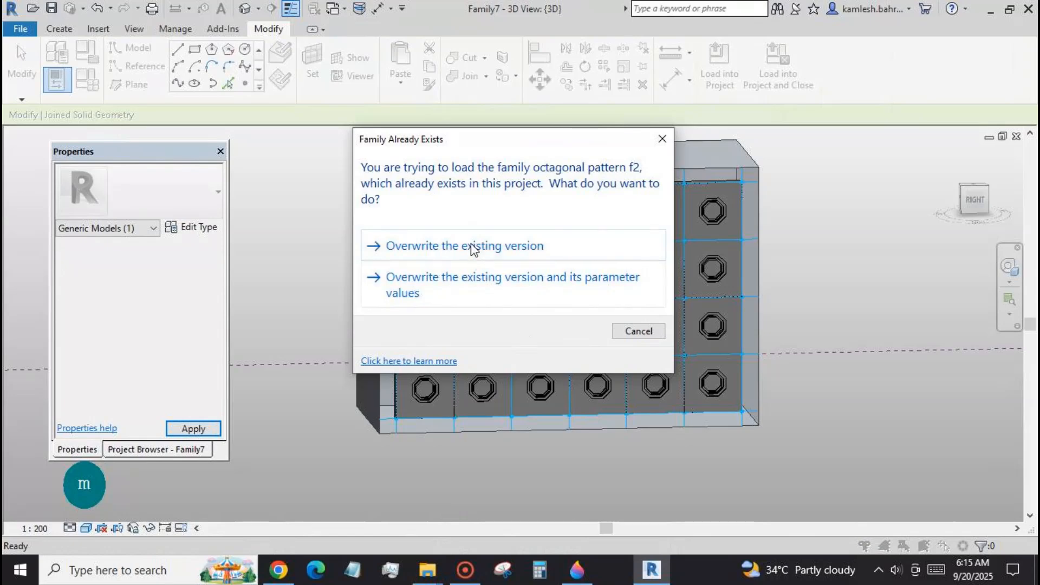
{"action": "left_click", "coordinate": [473, 247]}
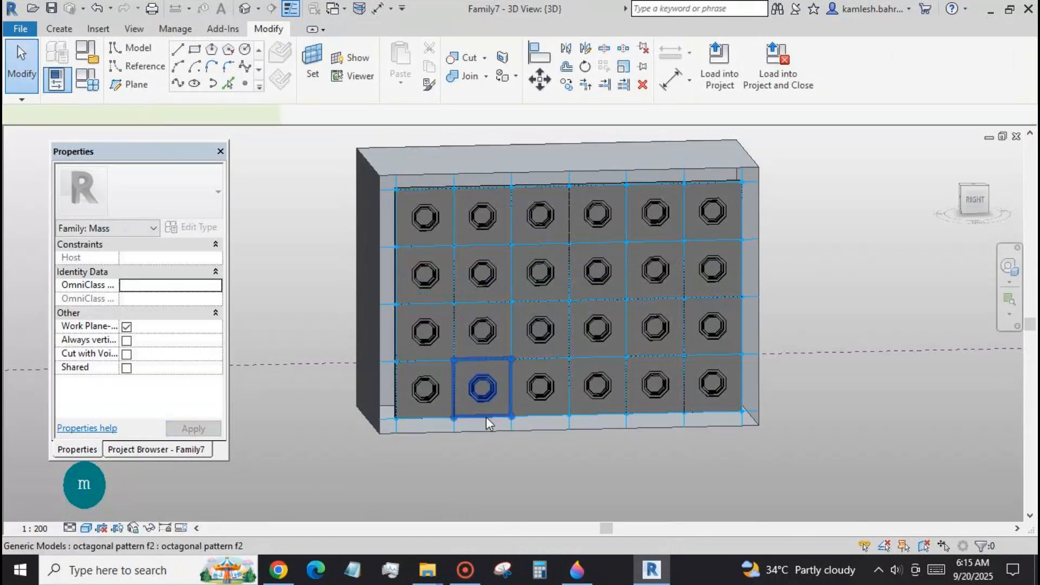
Set the appearance color of the Default material used by the octagonal panels' m parameter to white.
{"action": "left_click", "coordinate": [486, 417]}
{"action": "left_click", "coordinate": [192, 227]}
{"action": "left_click", "coordinate": [356, 225]}
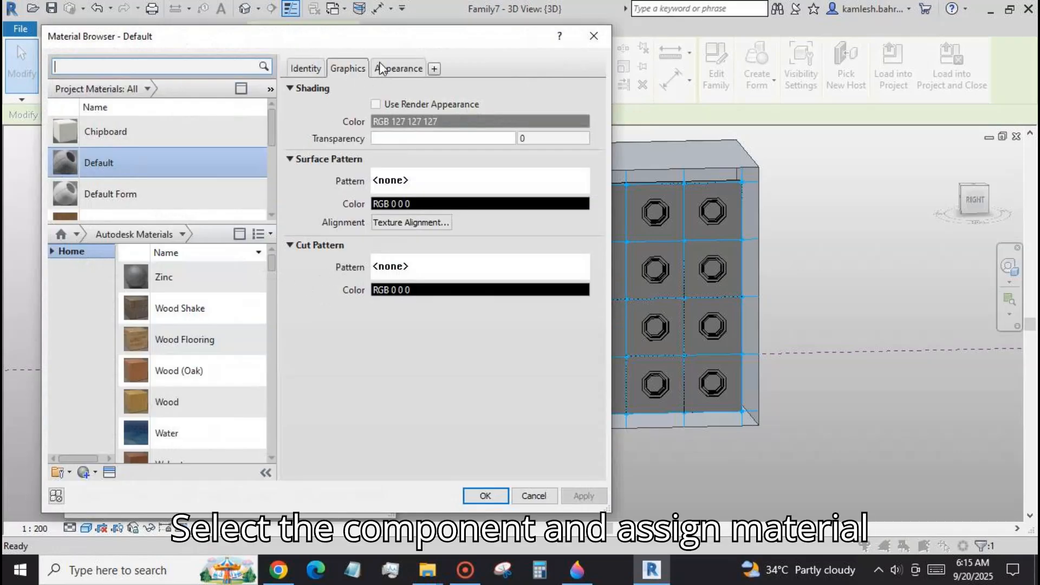
{"action": "left_click", "coordinate": [395, 68]}
{"action": "left_click", "coordinate": [449, 234]}
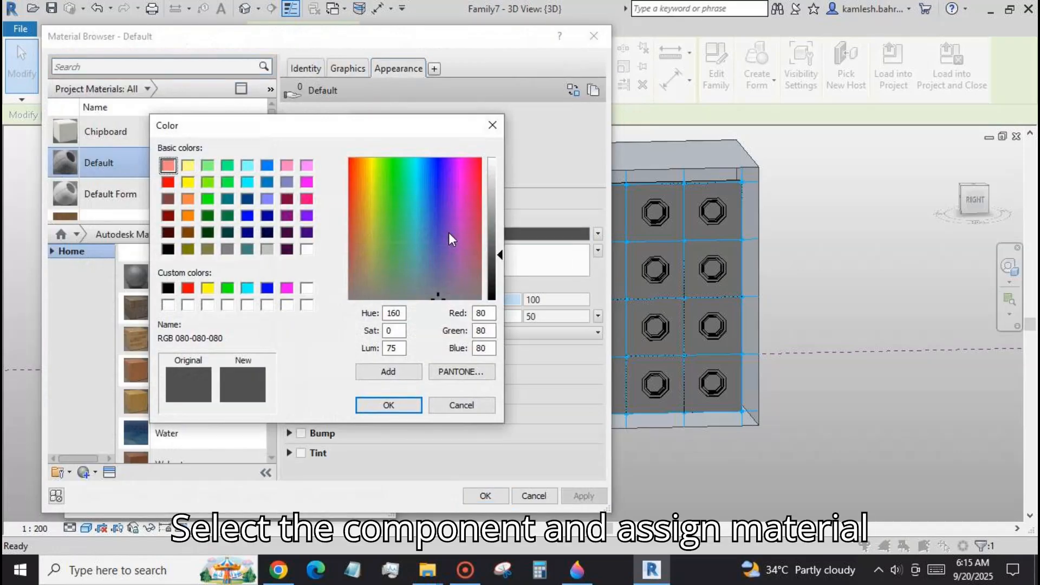
{"action": "left_click", "coordinate": [306, 289]}
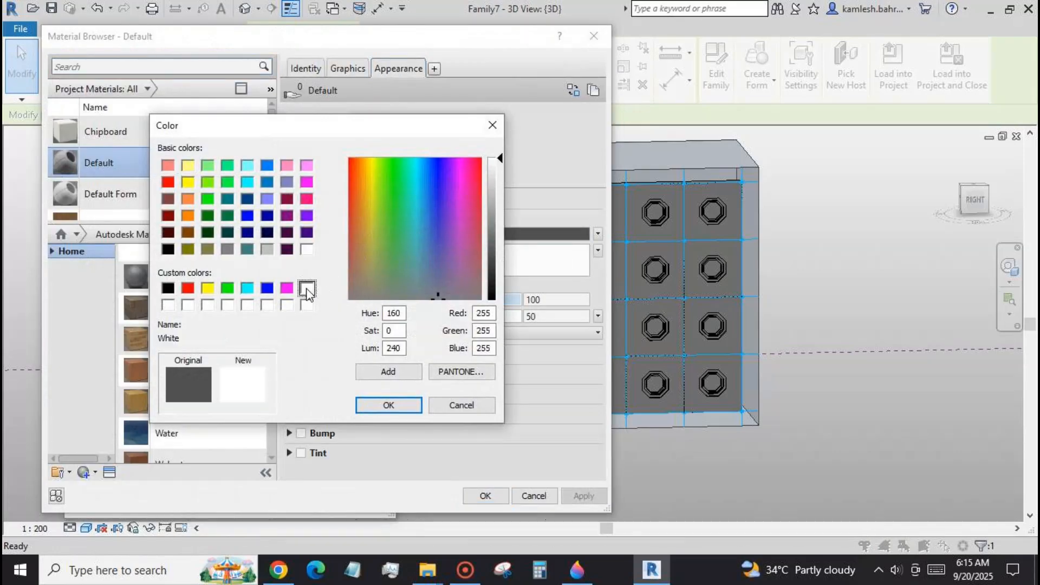
{"action": "left_click", "coordinate": [398, 407]}
{"action": "left_click", "coordinate": [585, 497]}
{"action": "left_click", "coordinate": [497, 497]}
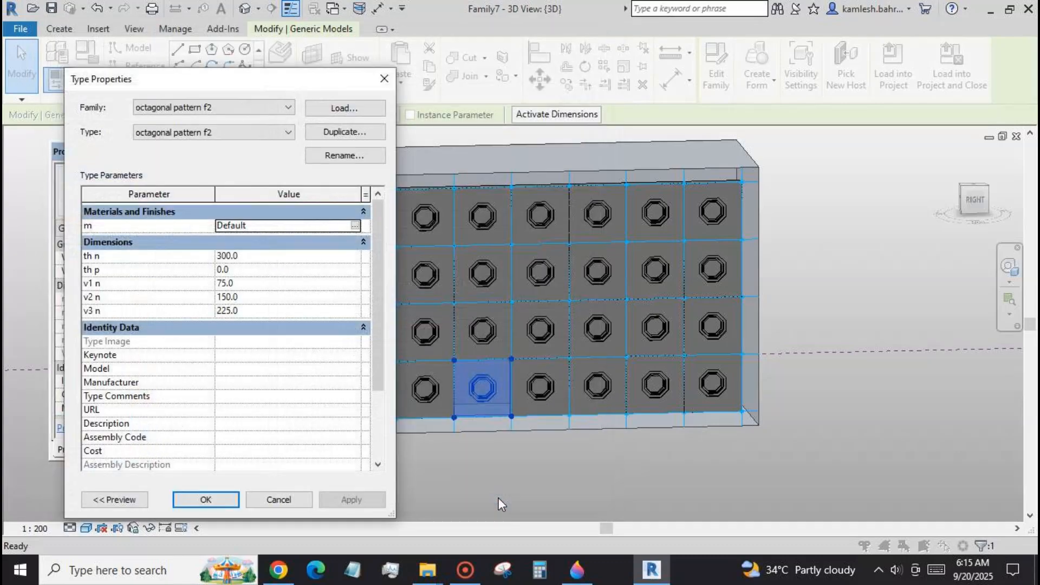
{"action": "left_click", "coordinate": [378, 502]}
{"action": "left_click", "coordinate": [265, 499]}
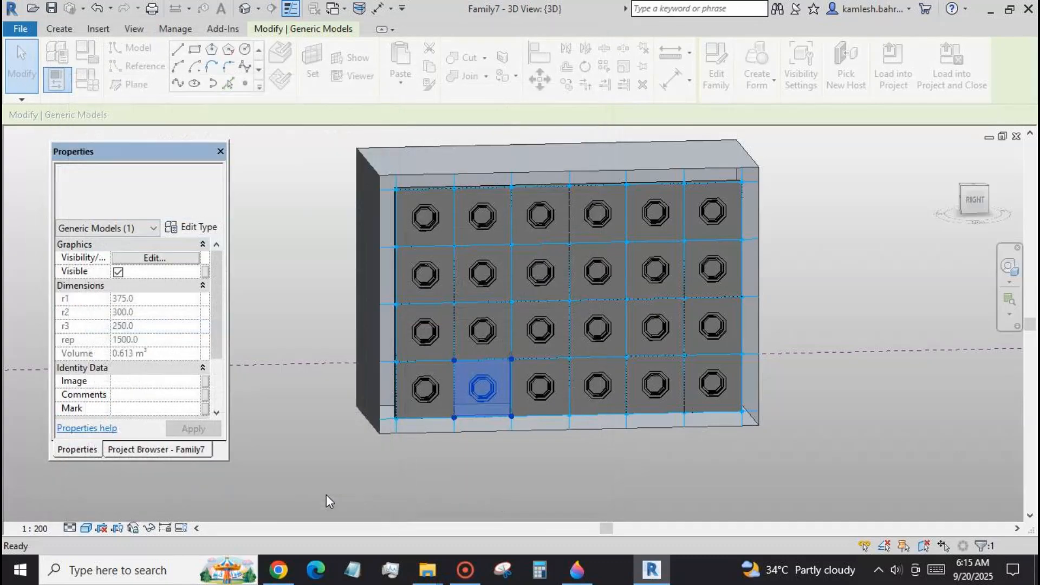
Display the Family7 3D view in the Realistic visual style with nothing selected.
{"action": "left_click", "coordinate": [355, 491]}
{"action": "left_click", "coordinate": [86, 528]}
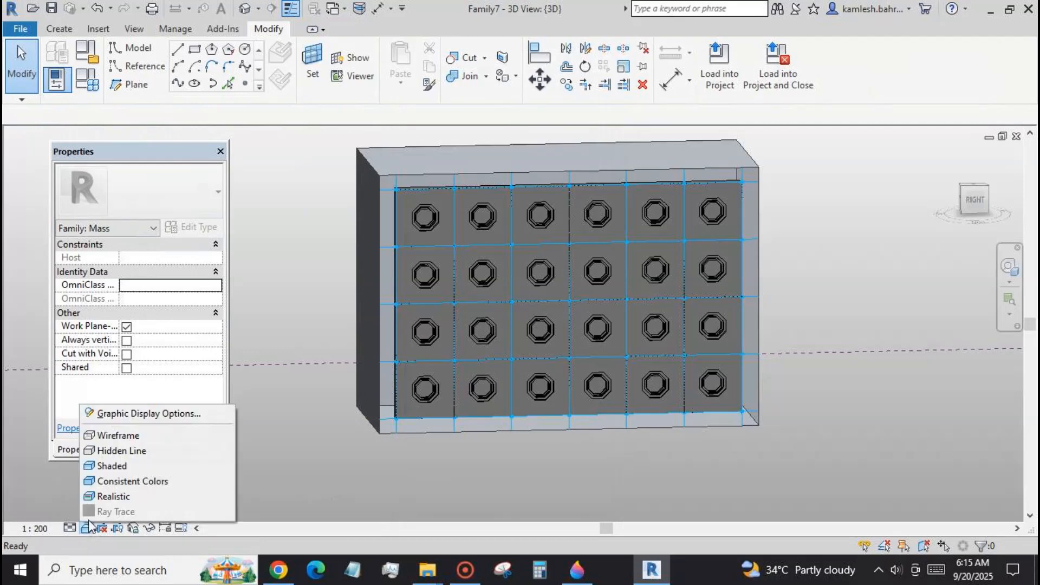
{"action": "left_click", "coordinate": [108, 495]}
{"action": "scroll", "coordinate": [289, 425], "scroll_direction": "up", "scroll_amount": 1}
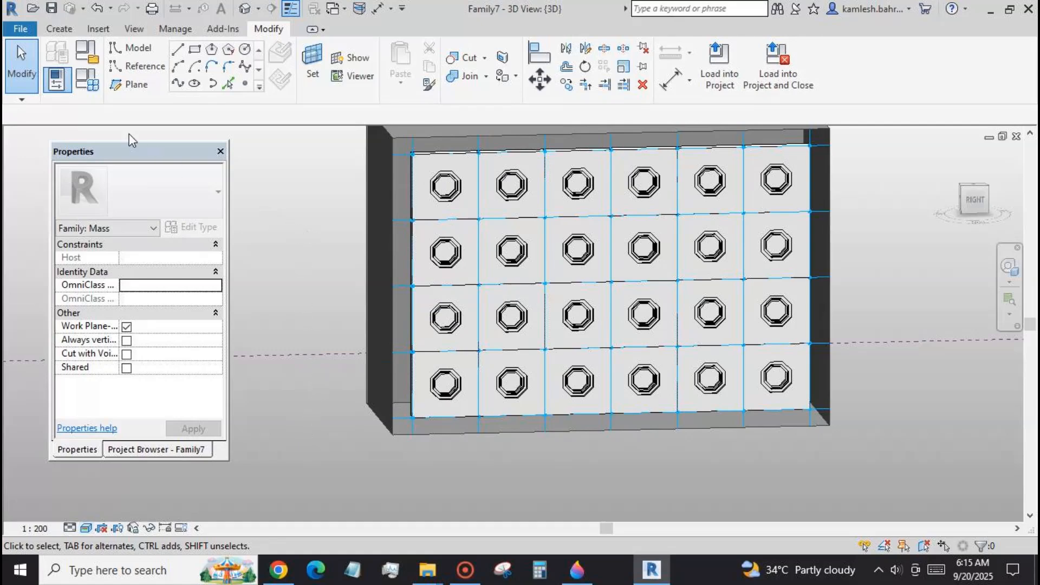
Examine the material and dimension type parameters of the first octagonal panel in the second row from the top.
{"action": "left_click", "coordinate": [437, 268]}
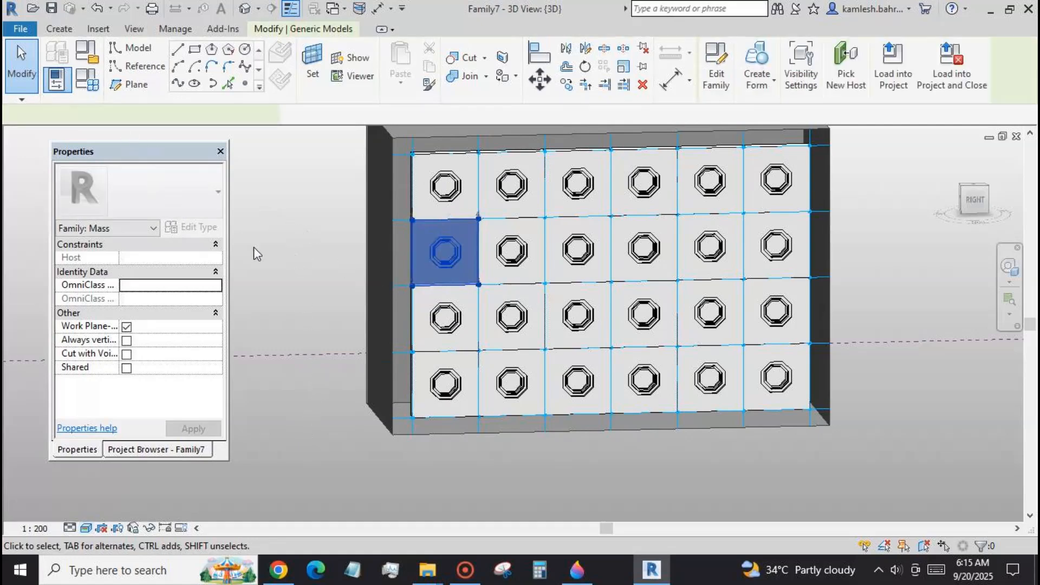
{"action": "left_click", "coordinate": [210, 229]}
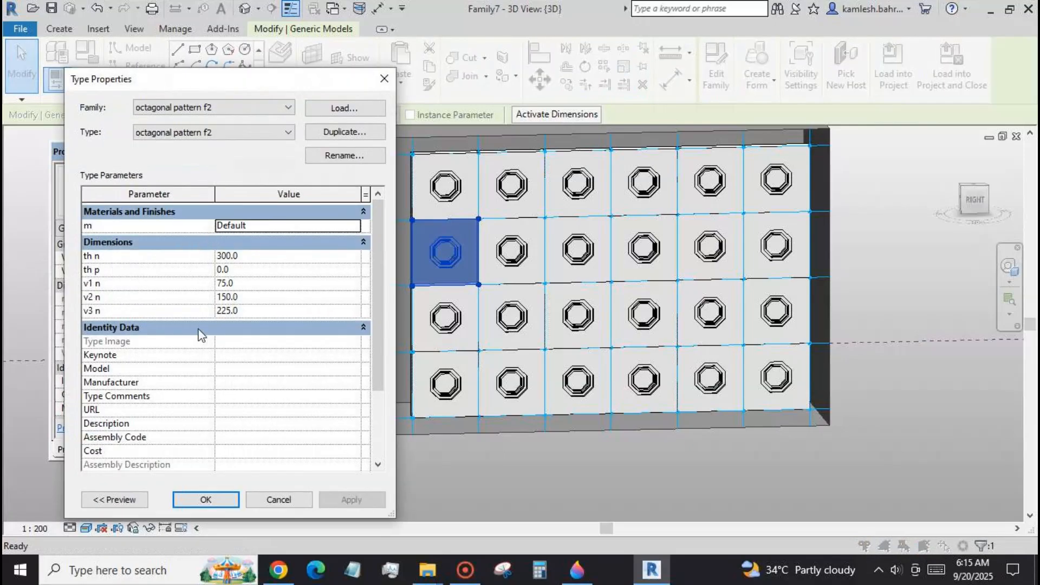
{"action": "left_click", "coordinate": [189, 497]}
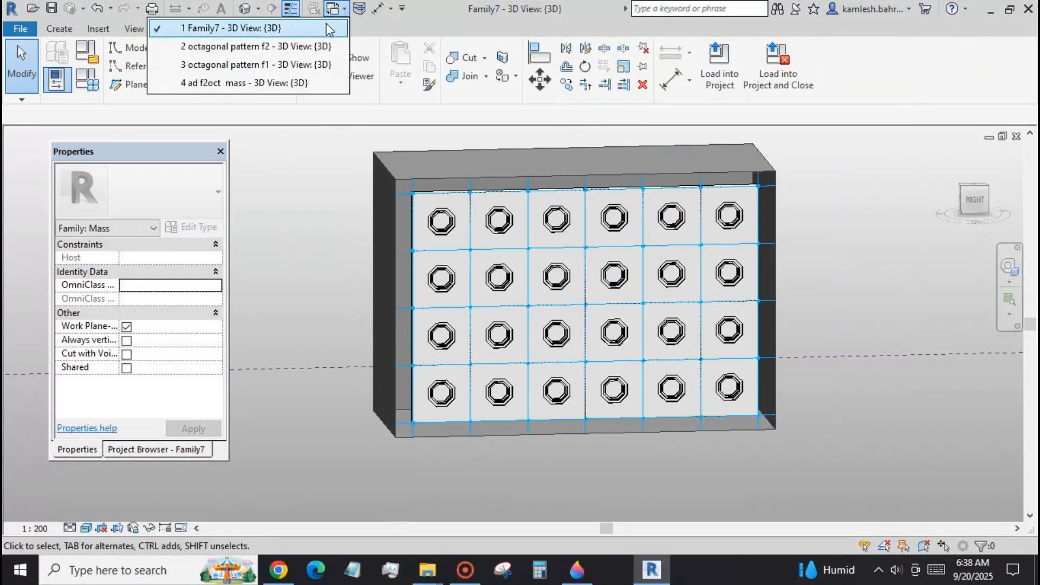
In octagonal pattern f2, associate the visibility of the three nested octagons and two crossing reference lines with a new type parameter named VIS LI.
{"action": "left_click", "coordinate": [303, 42]}
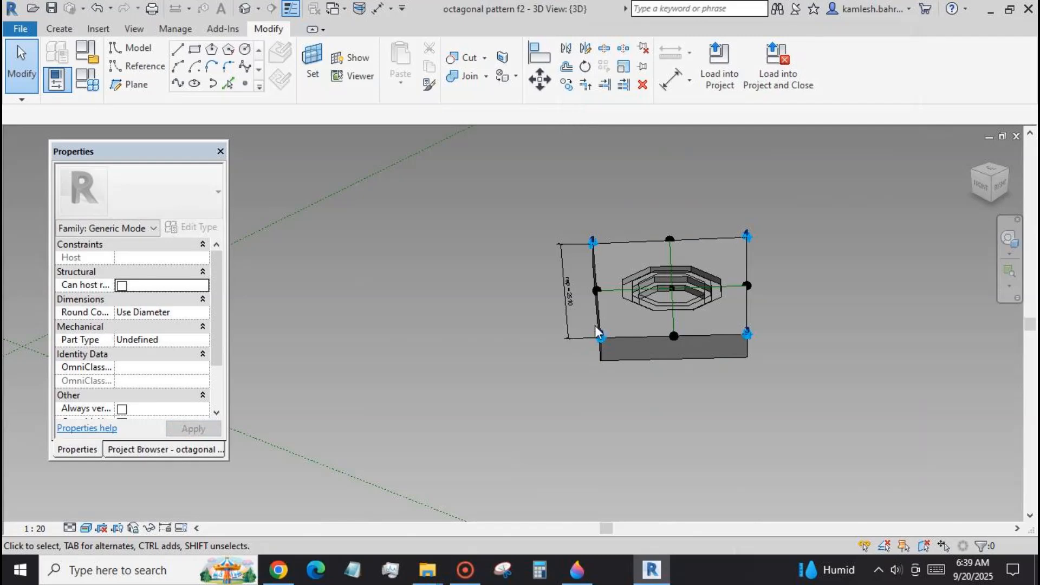
{"action": "scroll", "coordinate": [695, 310], "scroll_direction": "up", "scroll_amount": 2}
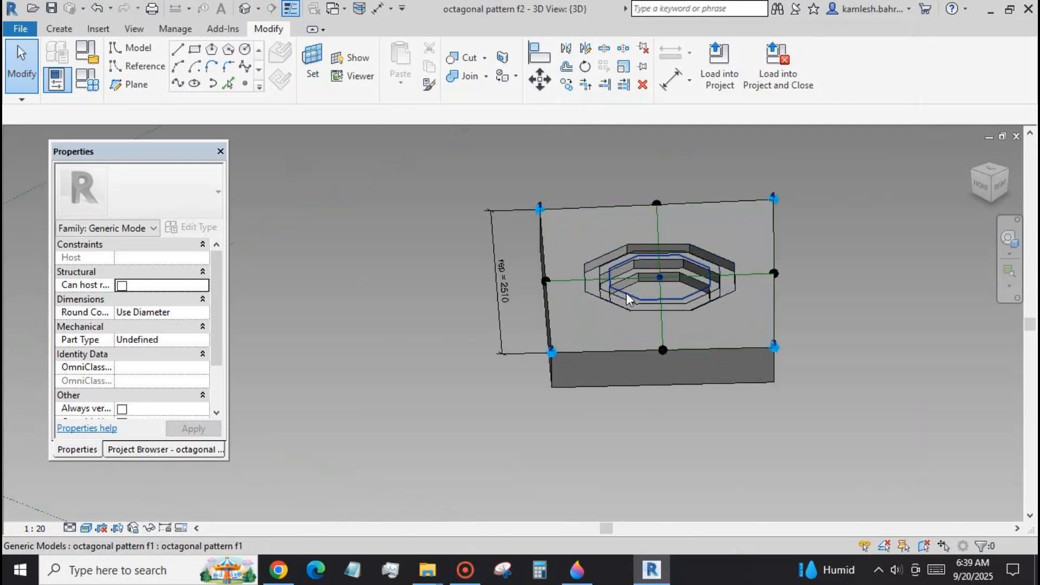
{"action": "left_click", "coordinate": [626, 292]}
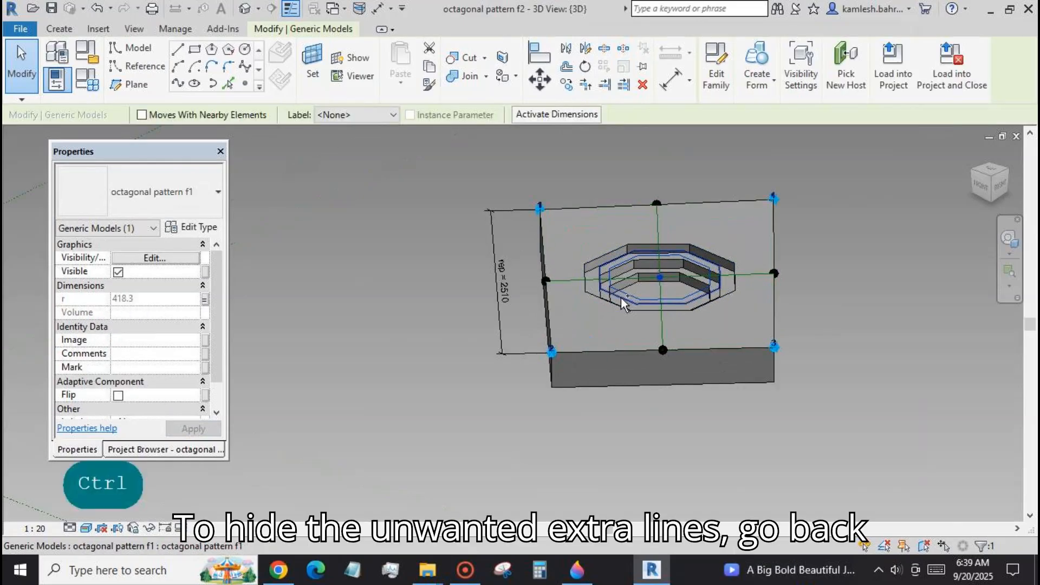
{"action": "left_click", "coordinate": [621, 297], "text": "ctrl"}
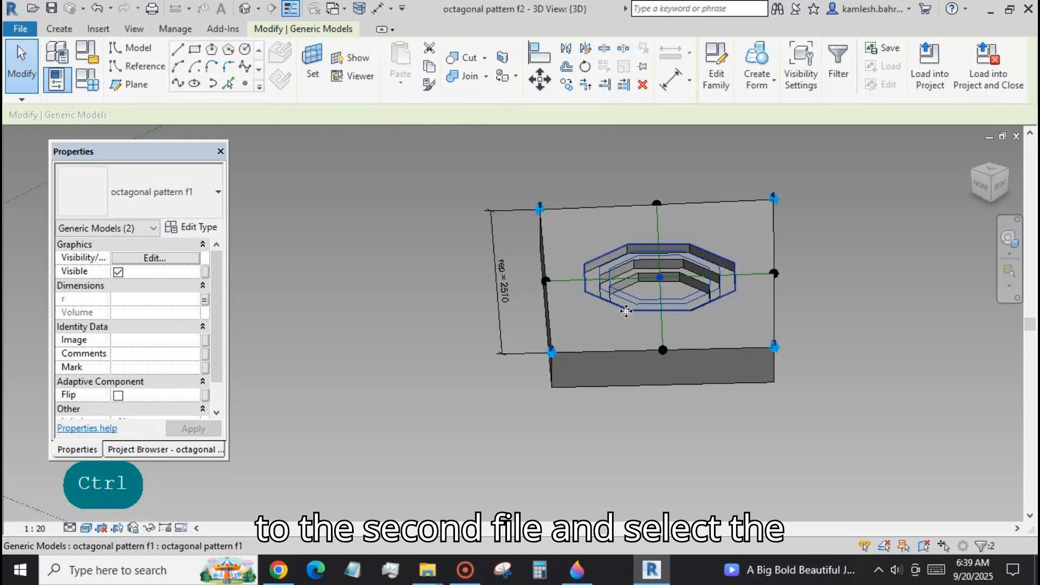
{"action": "left_click", "coordinate": [662, 323], "text": "ctrl"}
{"action": "left_click", "coordinate": [662, 322], "text": "ctrl"}
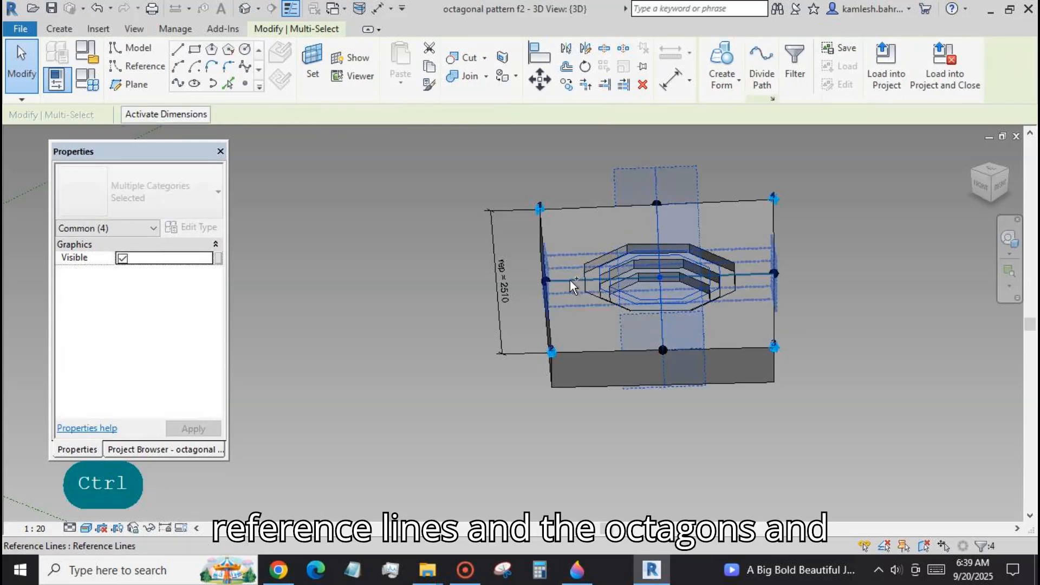
{"action": "left_click", "coordinate": [570, 281], "text": "ctrl"}
{"action": "left_click", "coordinate": [219, 259]}
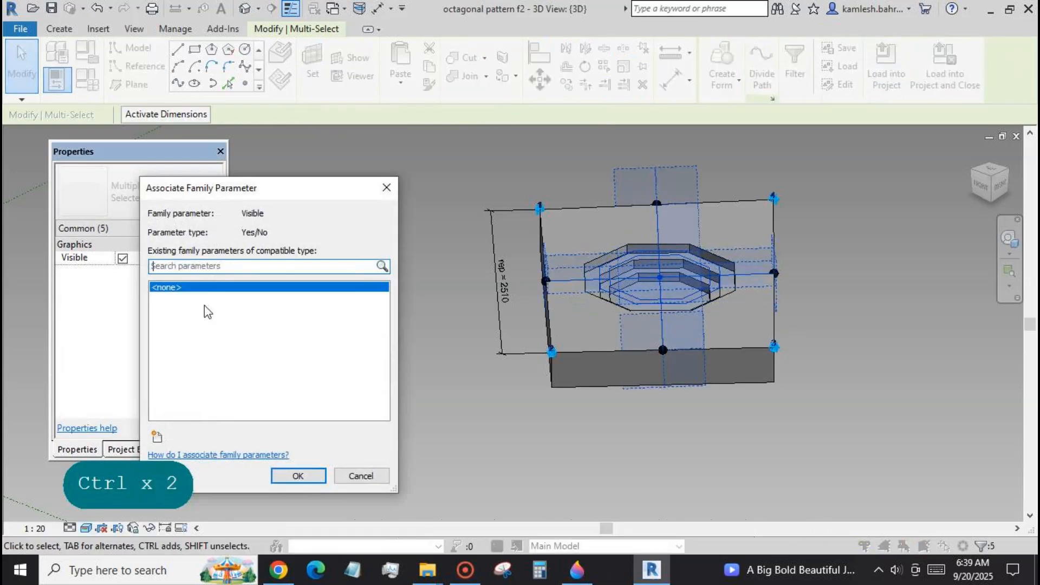
{"action": "left_click", "coordinate": [157, 436]}
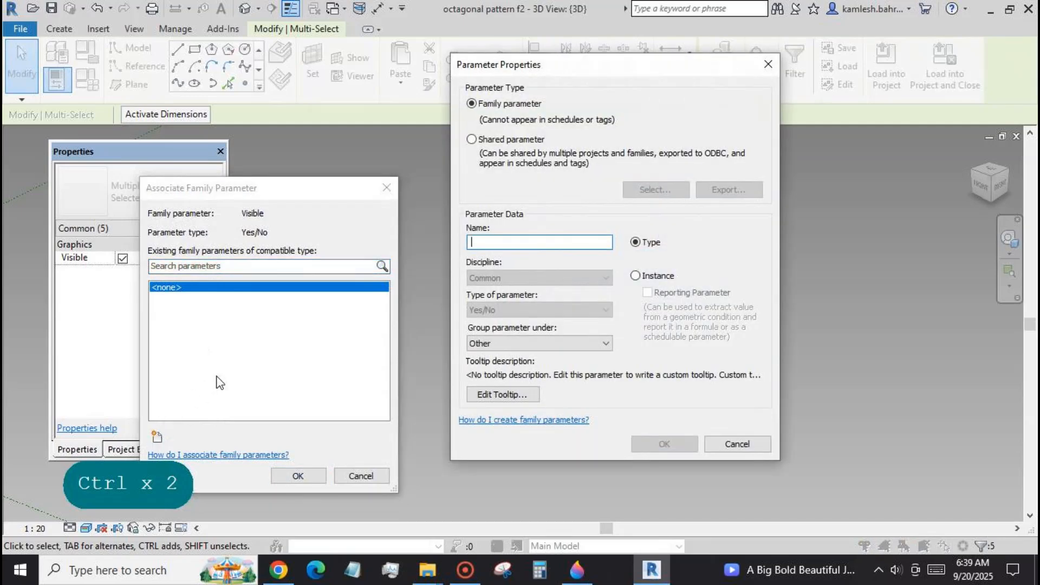
{"action": "type", "text": "VI"}
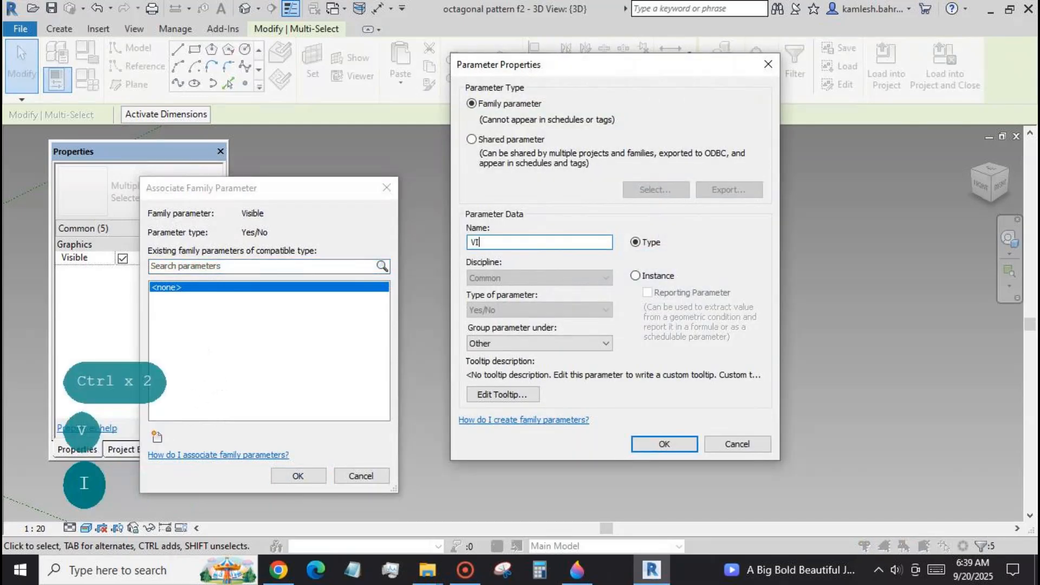
{"action": "type", "text": "S LI"}
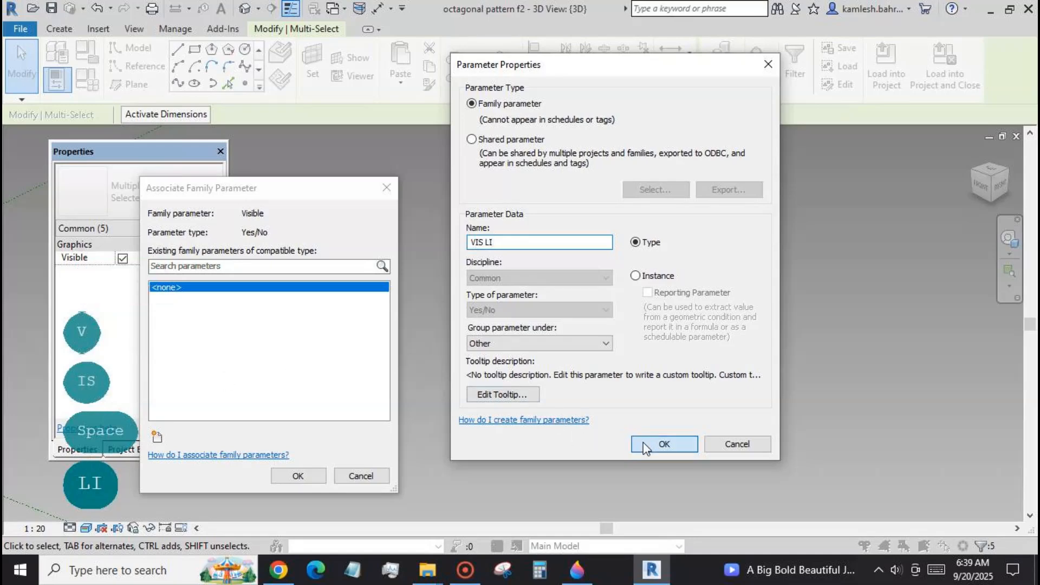
{"action": "left_click", "coordinate": [664, 444]}
{"action": "left_click", "coordinate": [298, 476]}
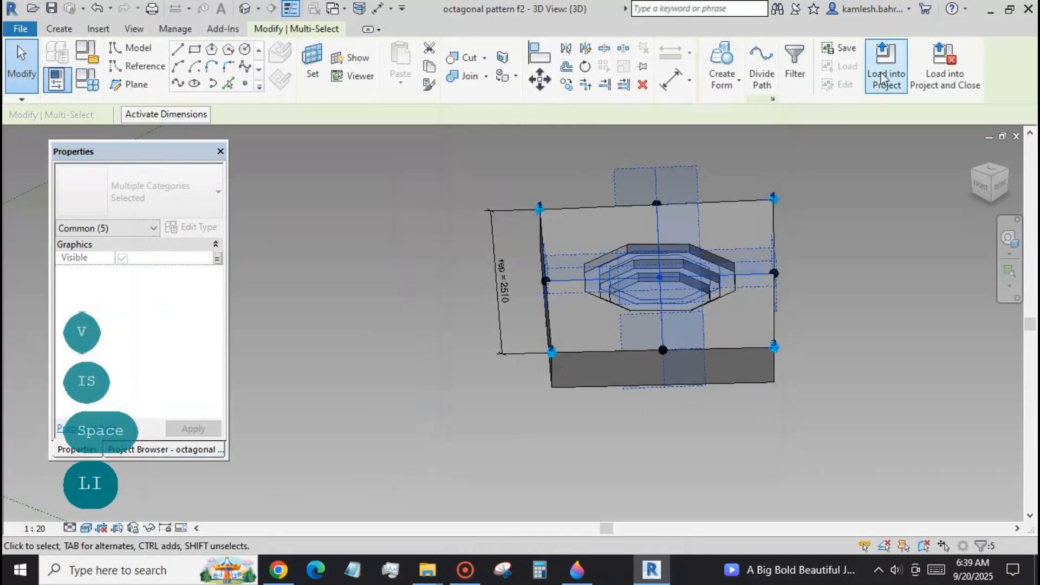
Reload octagonal pattern f2 with its visibility parameter into Family7, overwriting the existing version.
{"action": "left_click", "coordinate": [612, 344]}
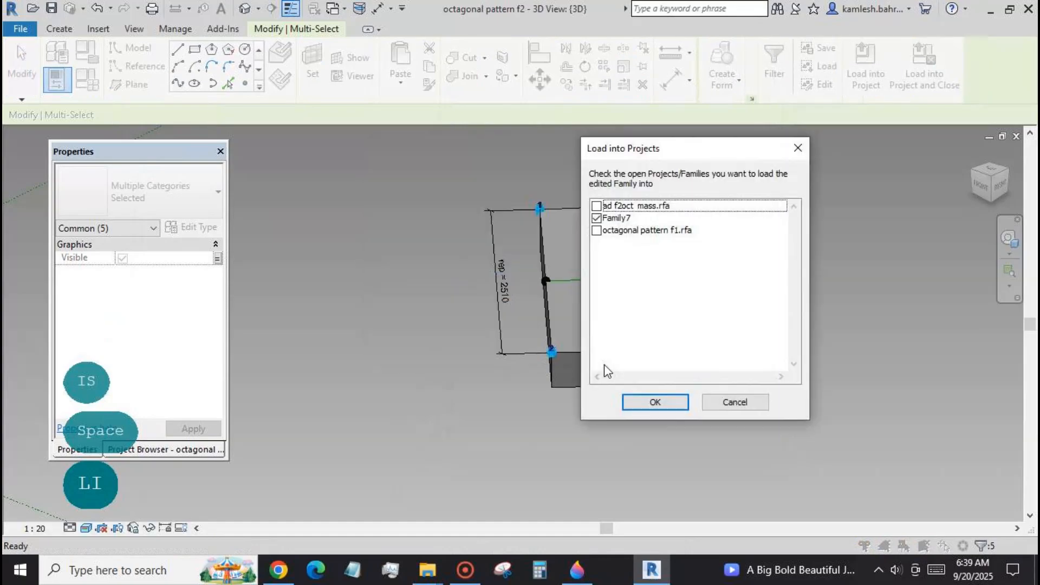
{"action": "left_click", "coordinate": [639, 403]}
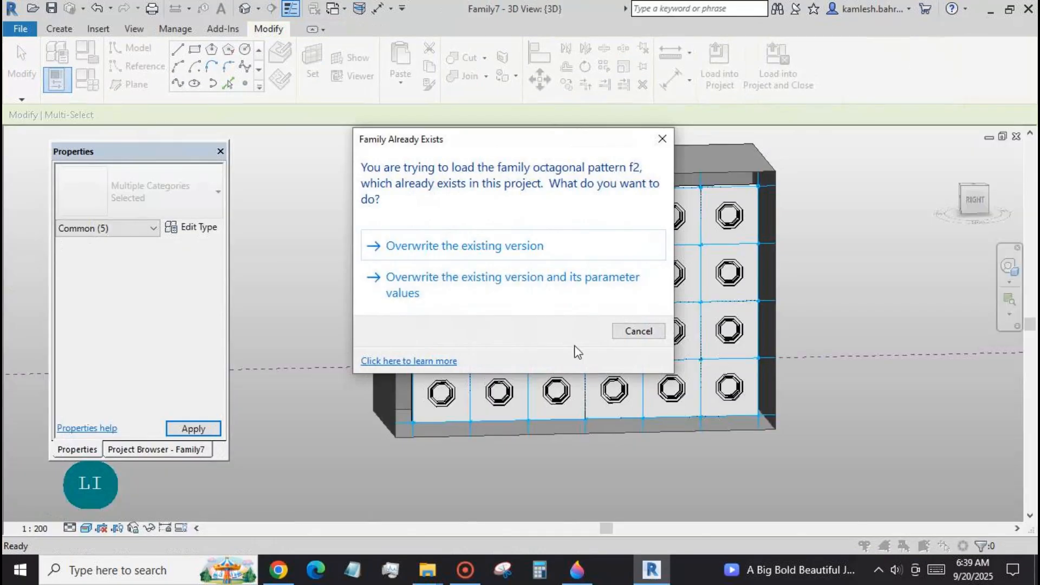
{"action": "left_click", "coordinate": [496, 245]}
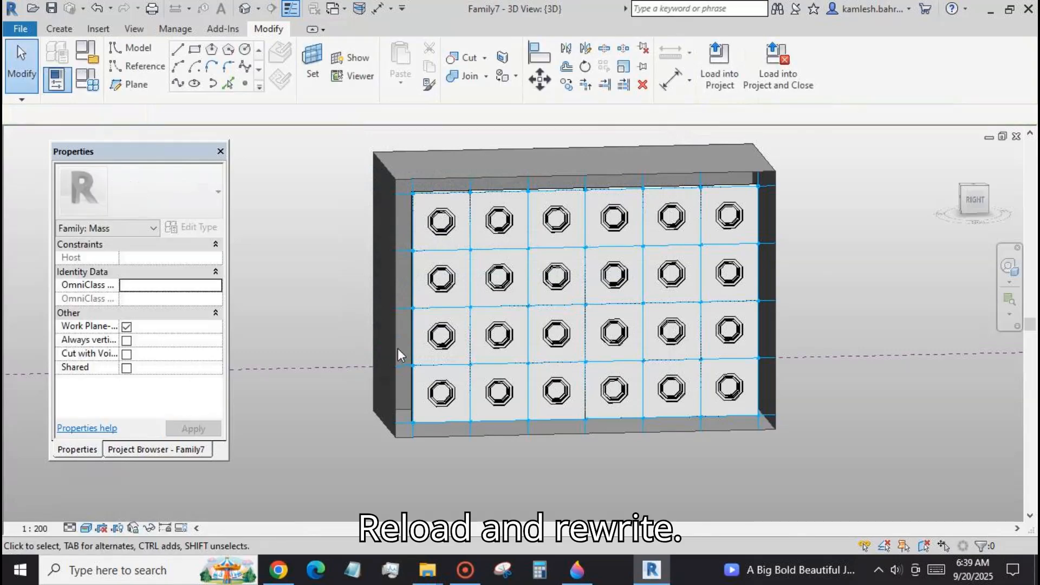
Turn off the VIS LI parameter in the octagonal pattern f2 type properties, leaving no panel selected.
{"action": "left_click", "coordinate": [415, 356]}
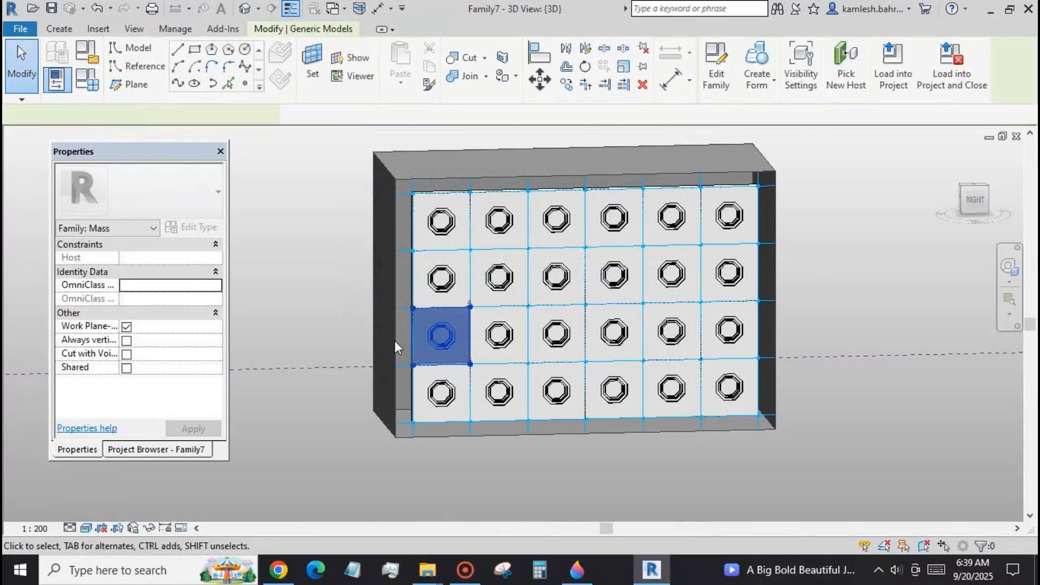
{"action": "left_click", "coordinate": [202, 228]}
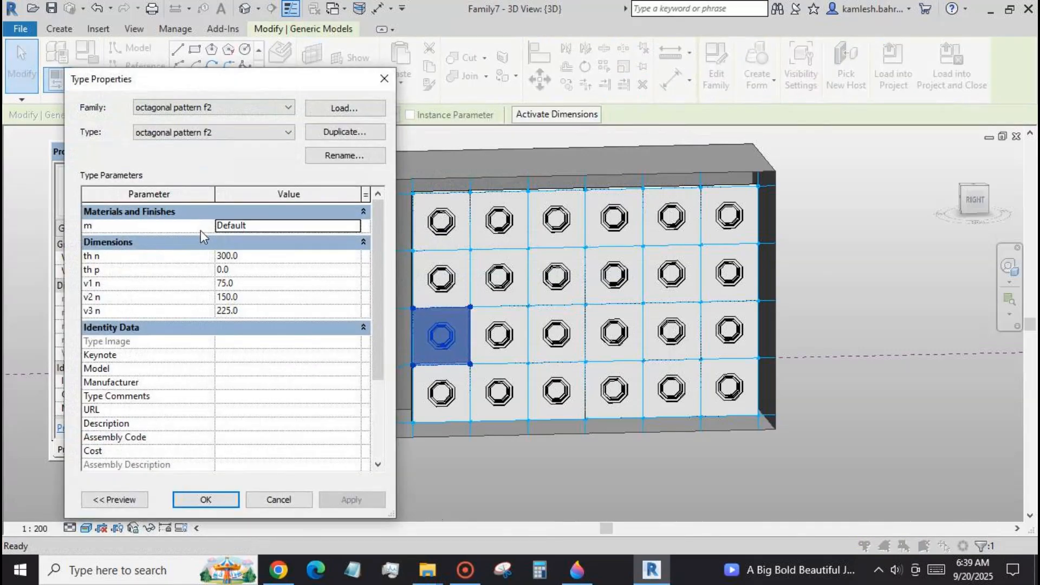
{"action": "left_click_drag", "start_coordinate": [375, 271], "coordinate": [367, 352]}
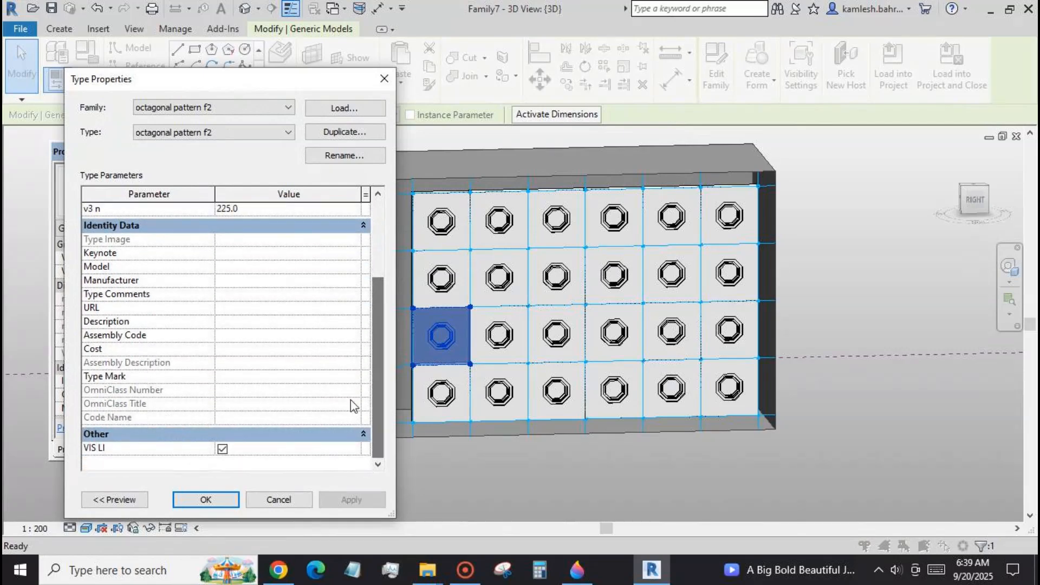
{"action": "left_click", "coordinate": [221, 449]}
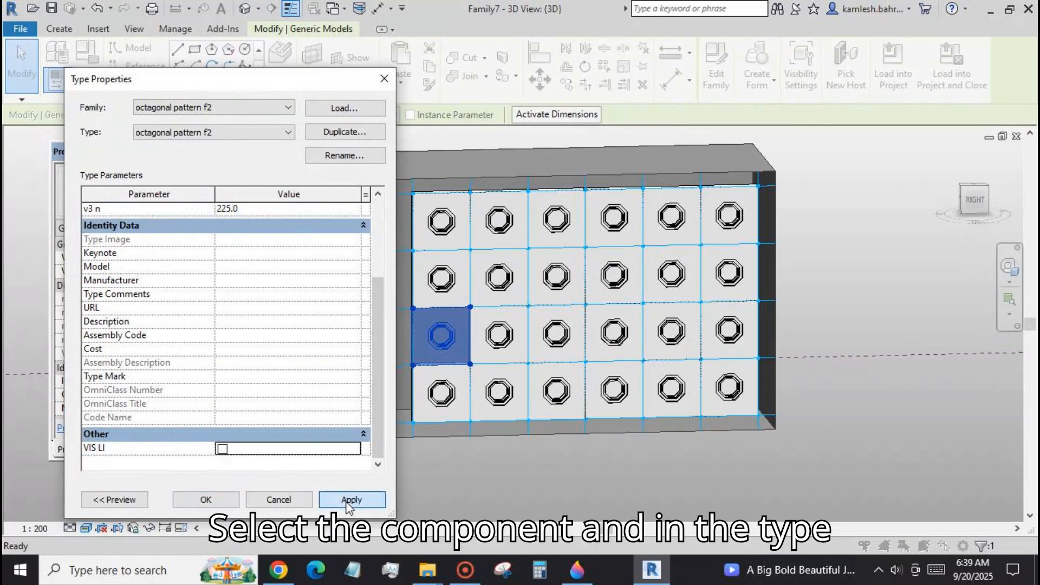
{"action": "left_click", "coordinate": [347, 503]}
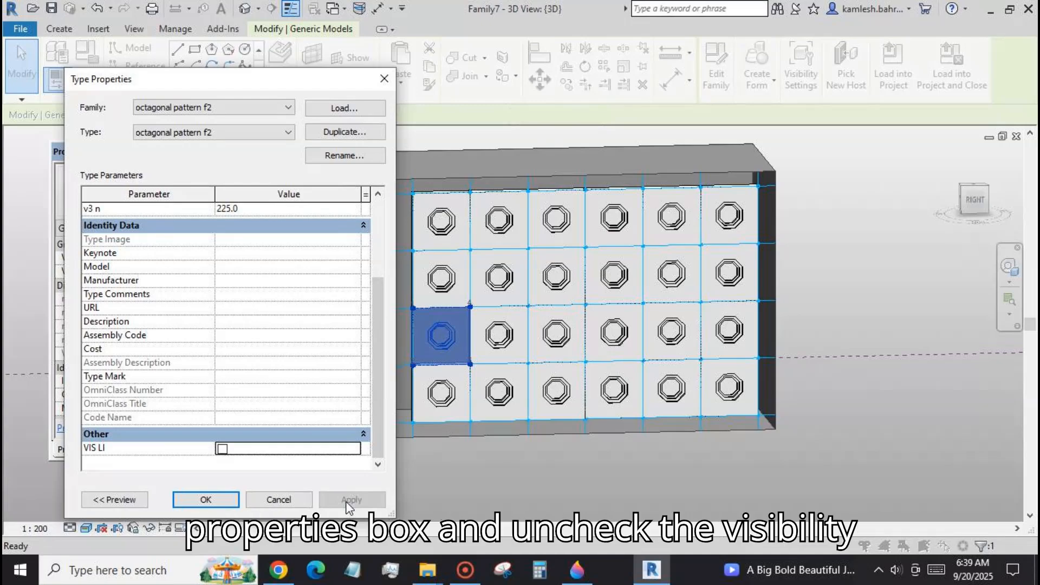
{"action": "left_click", "coordinate": [227, 504]}
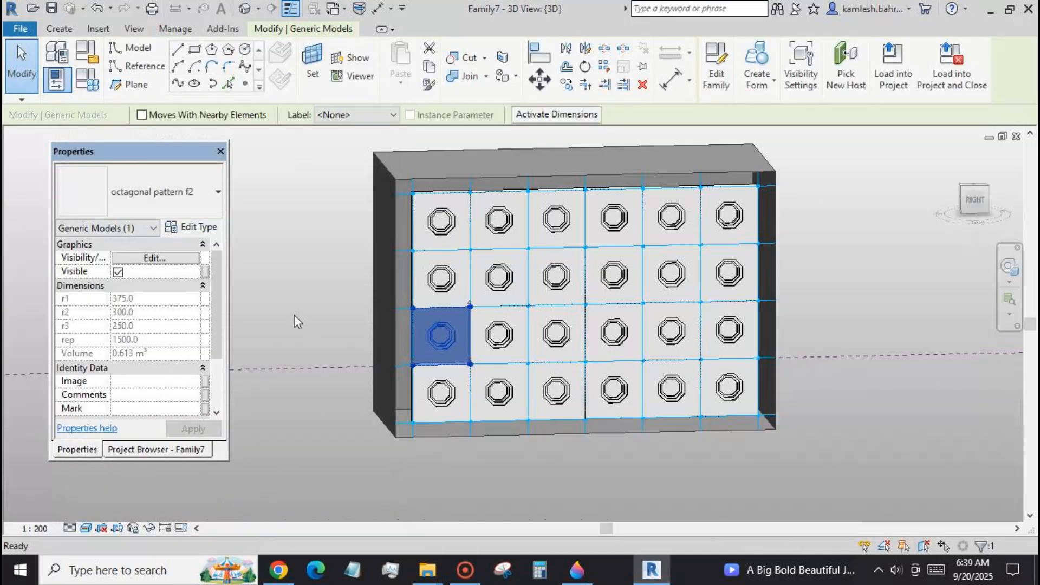
{"action": "scroll", "coordinate": [294, 316], "scroll_direction": "up", "scroll_amount": 2}
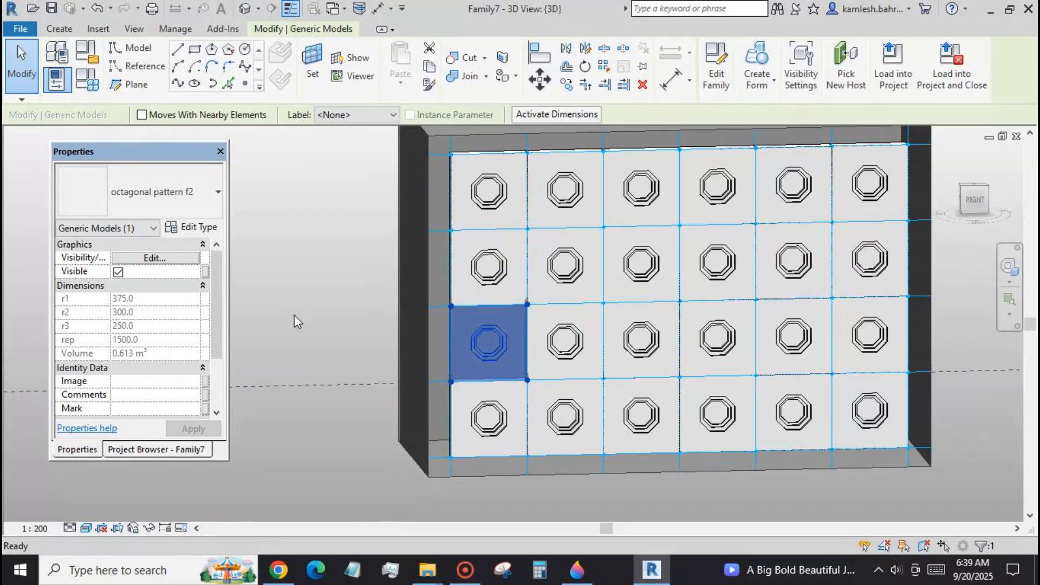
{"action": "left_click", "coordinate": [294, 314]}
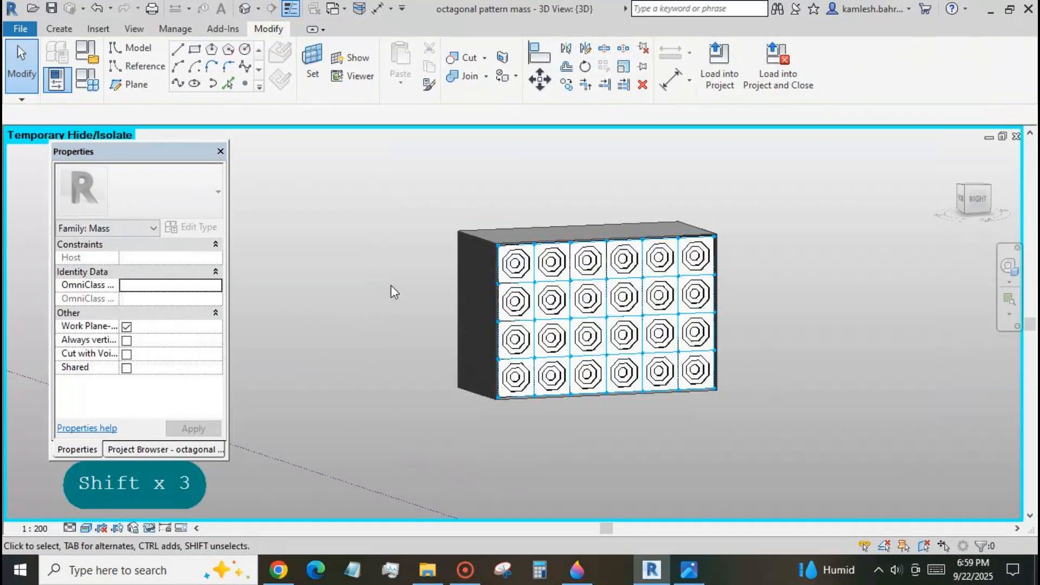
Compare the octagonal pattern mass with the reference photo of the coffered vault, placing the photo beside the panelled face.
{"action": "middle_click_drag", "start_coordinate": [391, 285], "coordinate": [458, 355], "text": "shift"}
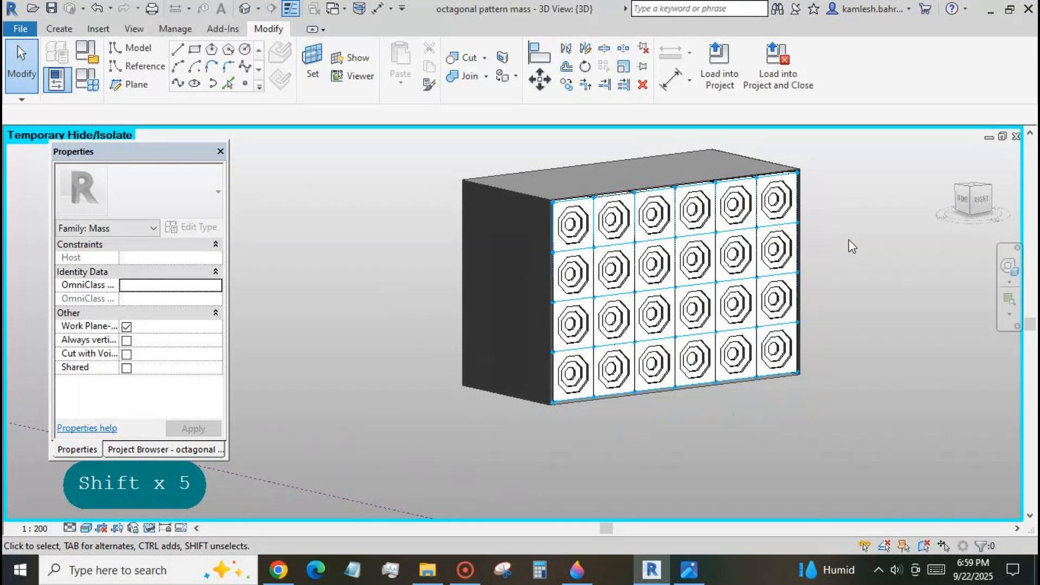
{"action": "scroll", "coordinate": [852, 246], "scroll_direction": "up", "scroll_amount": 2}
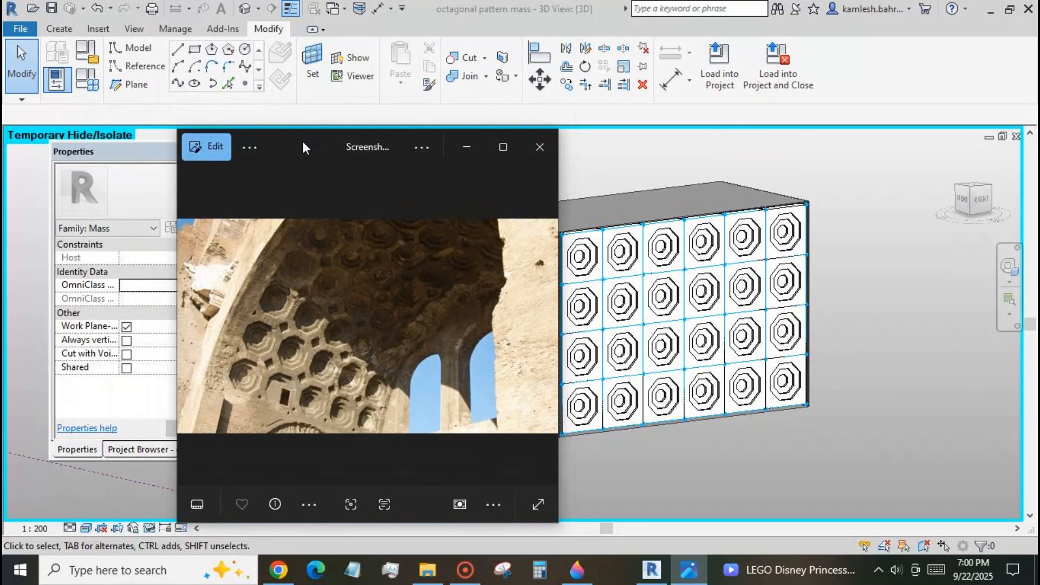
{"action": "scroll", "coordinate": [881, 354], "scroll_direction": "down", "scroll_amount": 2}
{"action": "left_click_drag", "start_coordinate": [304, 137], "coordinate": [383, 131]}
{"action": "scroll", "coordinate": [680, 434], "scroll_direction": "up", "scroll_amount": 1}
{"action": "left_click_drag", "start_coordinate": [379, 134], "coordinate": [370, 136]}
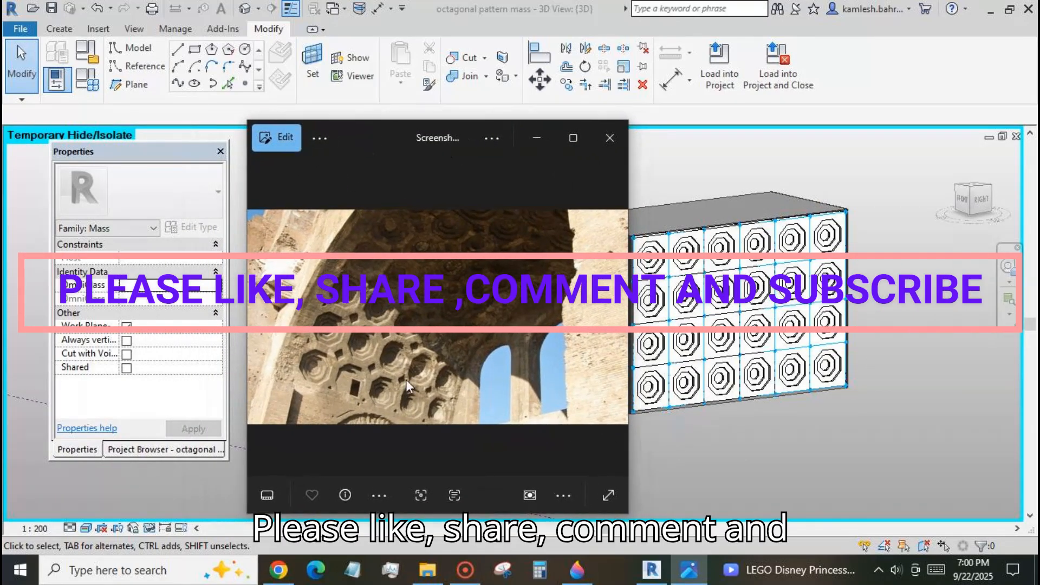